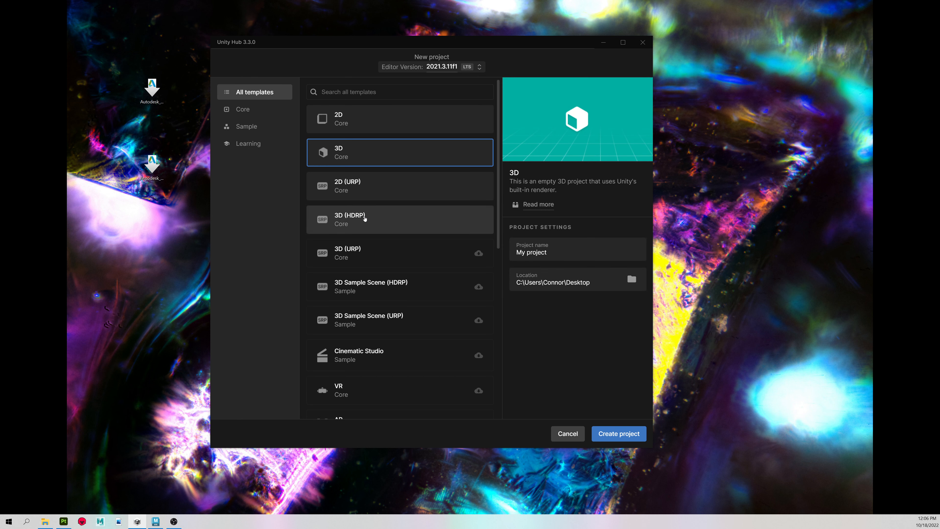
Create a new project named AOVDemo from the 3D (HDRP) template
click(380, 220)
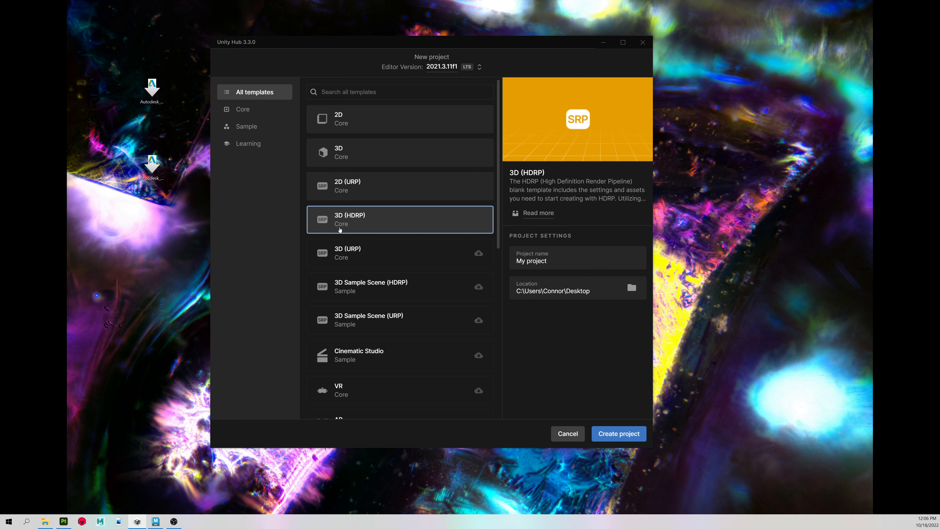
click(616, 265)
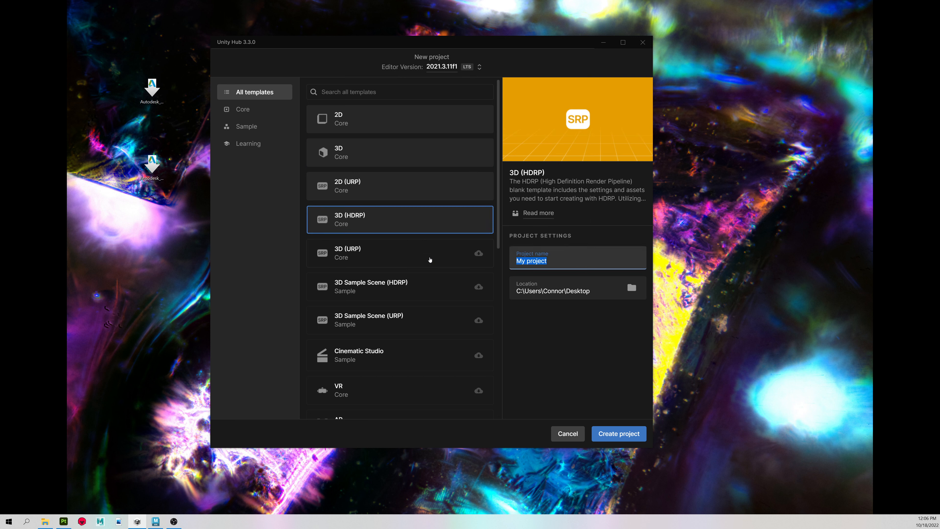
text(AOV)
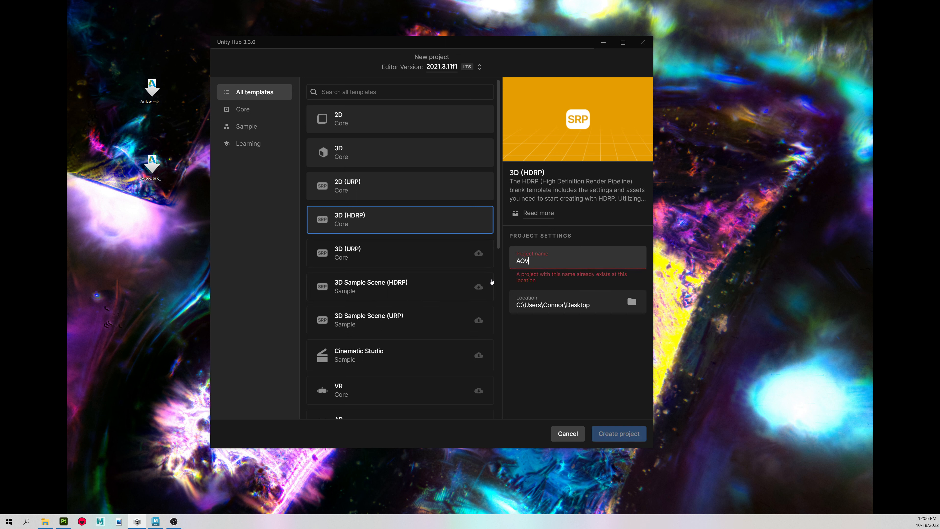
text(Demo)
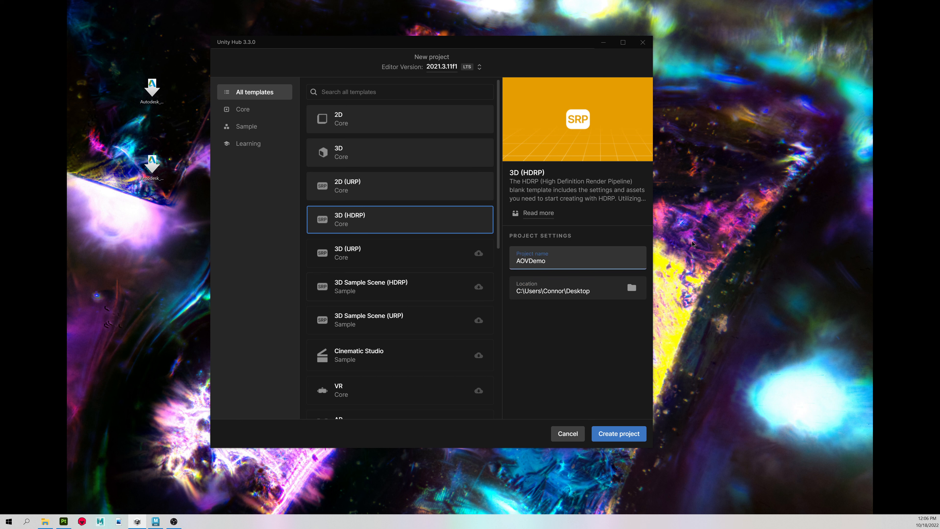
click(618, 433)
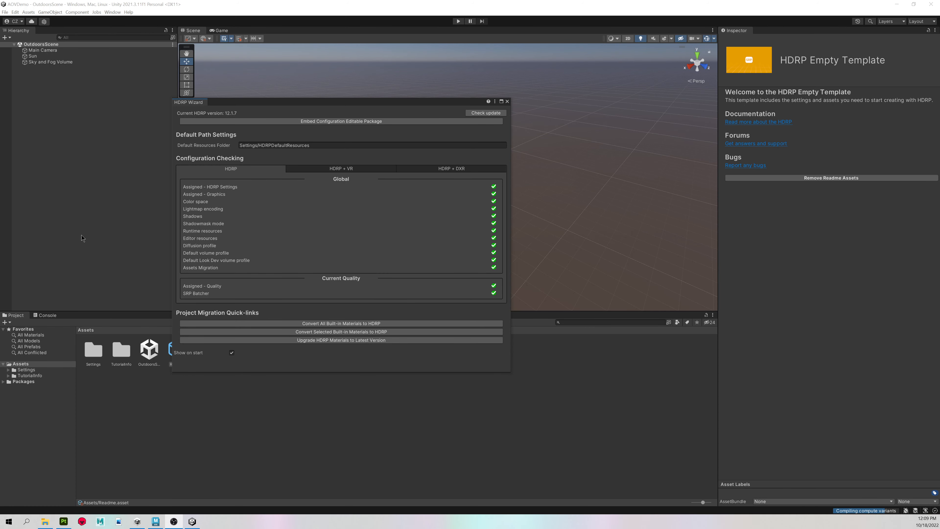
Close the HDRP Wizard and shrink the project browser area to enlarge the scene view
drag(252, 106, 302, 88)
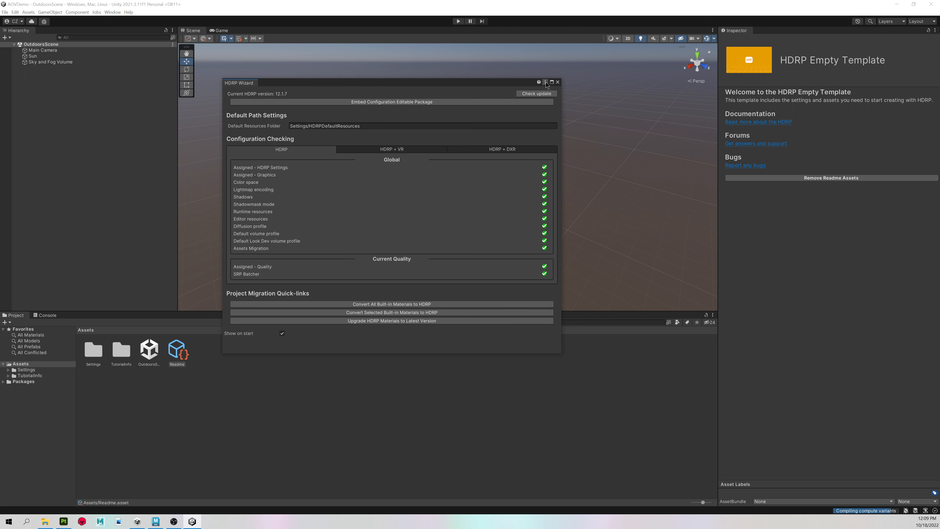
click(557, 82)
click(581, 127)
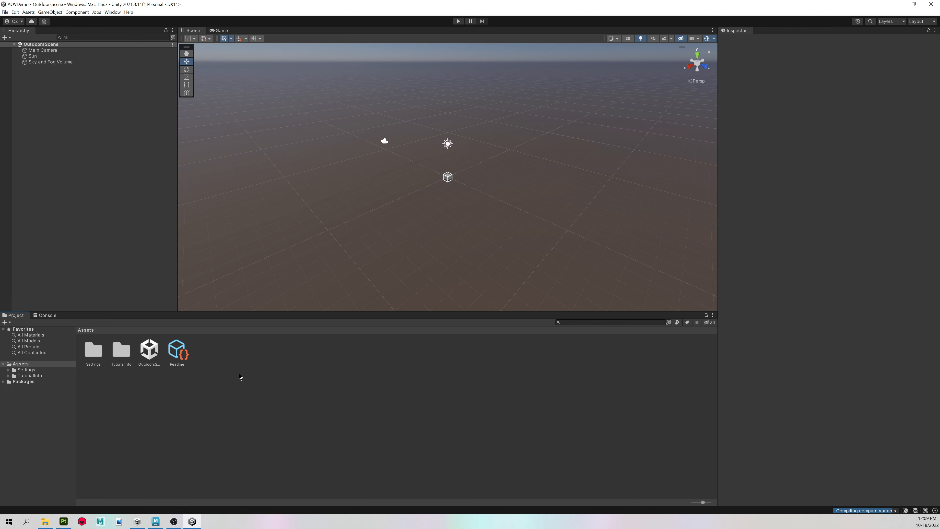
drag(251, 312, 249, 338)
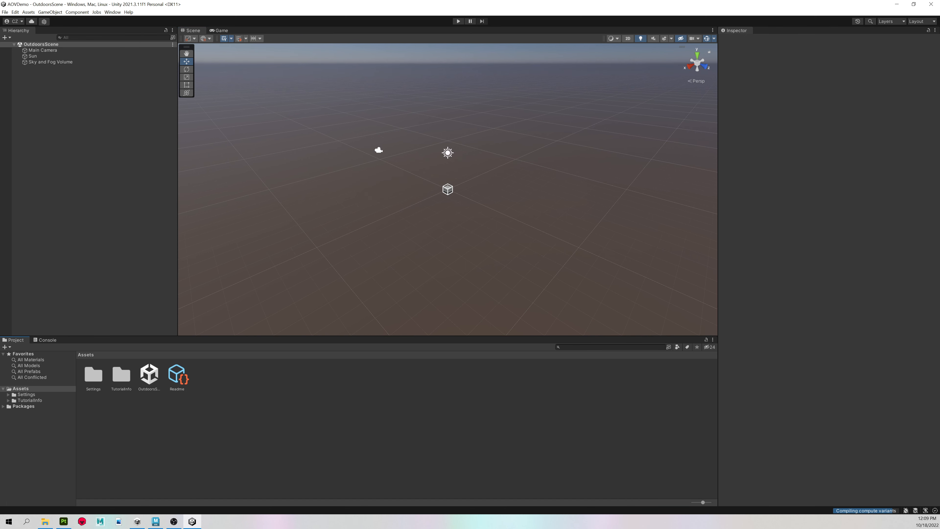
Switch to File Explorer and view the DemonHead low BaseMap, Emissive, MaskMap and Normal textures in the demon folder
click(45, 521)
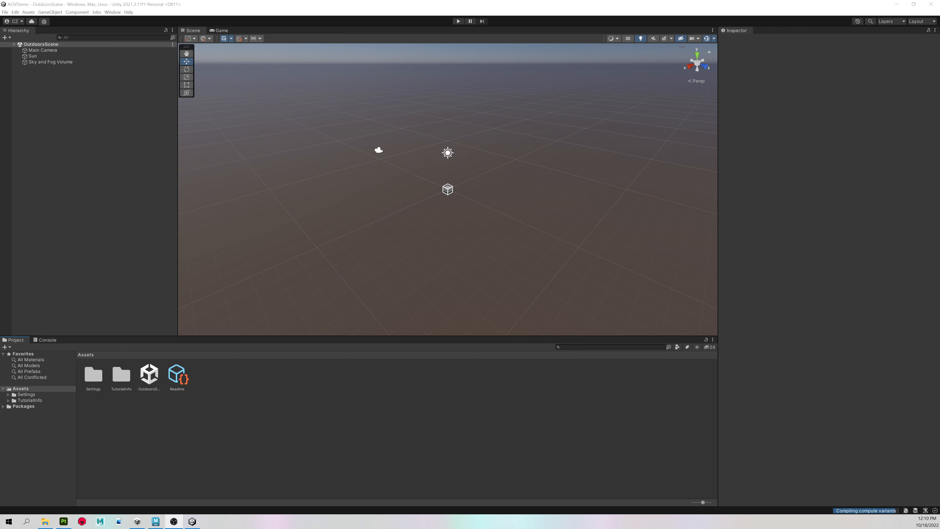
click(44, 521)
drag(430, 29, 304, 55)
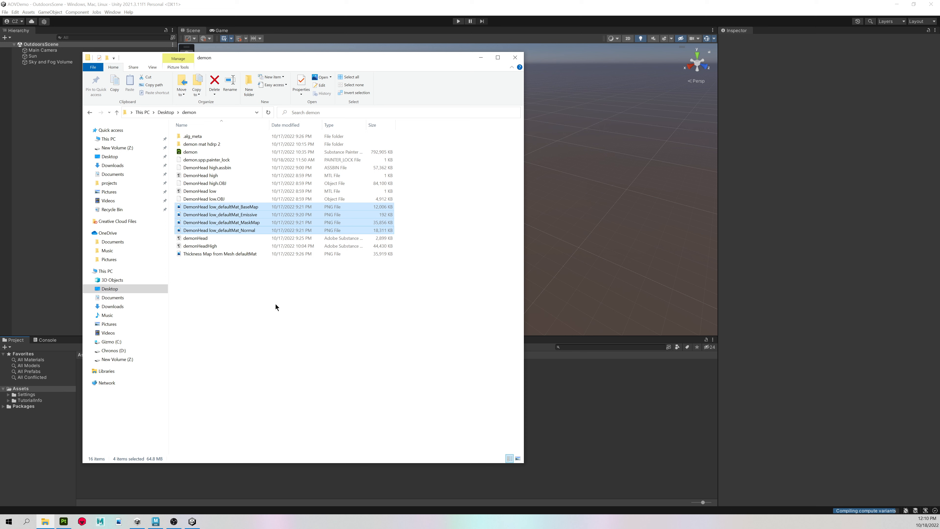
click(269, 300)
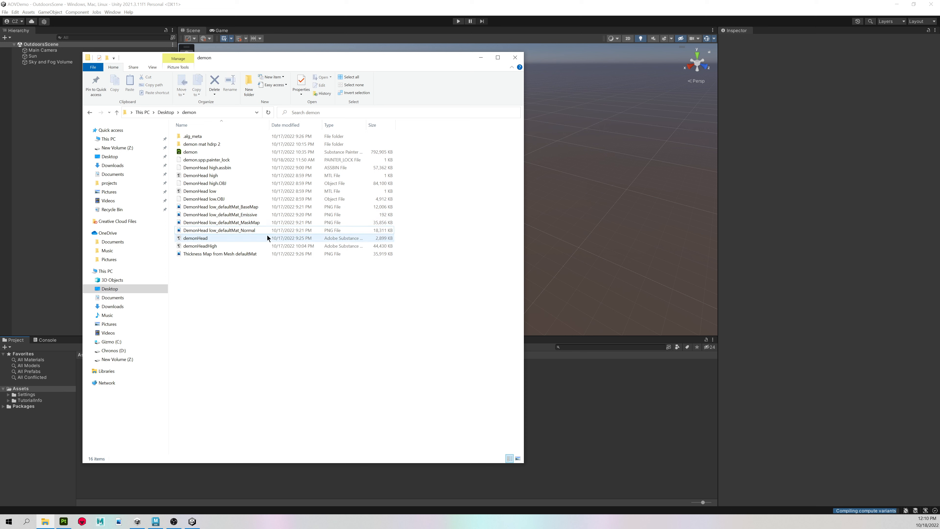
double_click(239, 207)
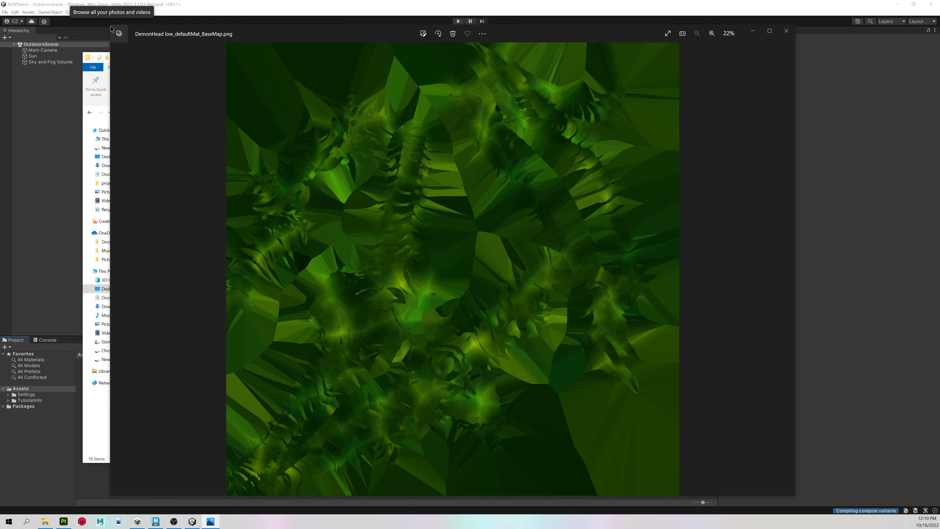
drag(111, 26, 405, 133)
drag(547, 143, 589, 83)
key(Right)
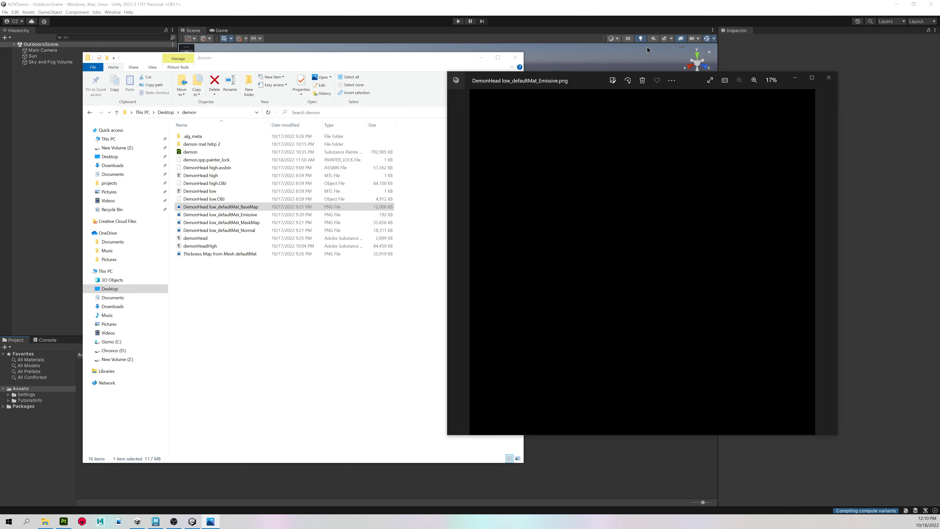
key(Right)
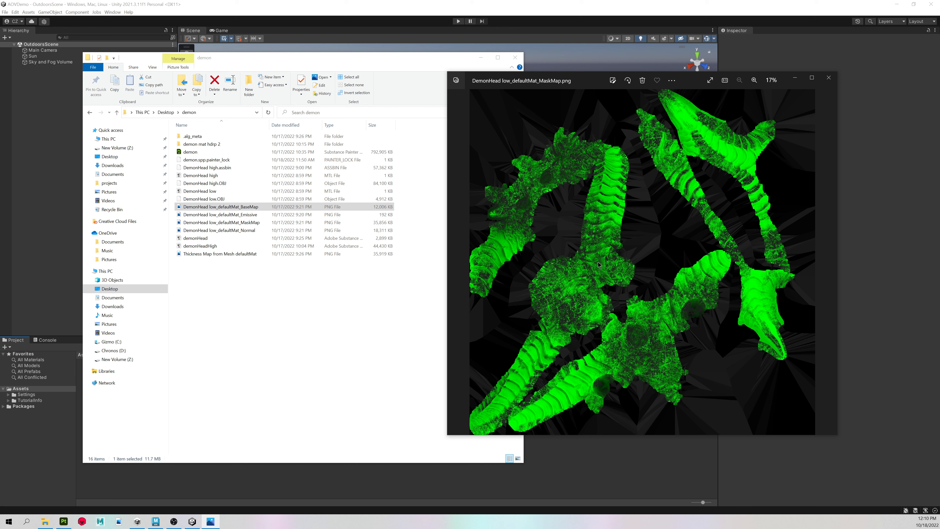
key(Right)
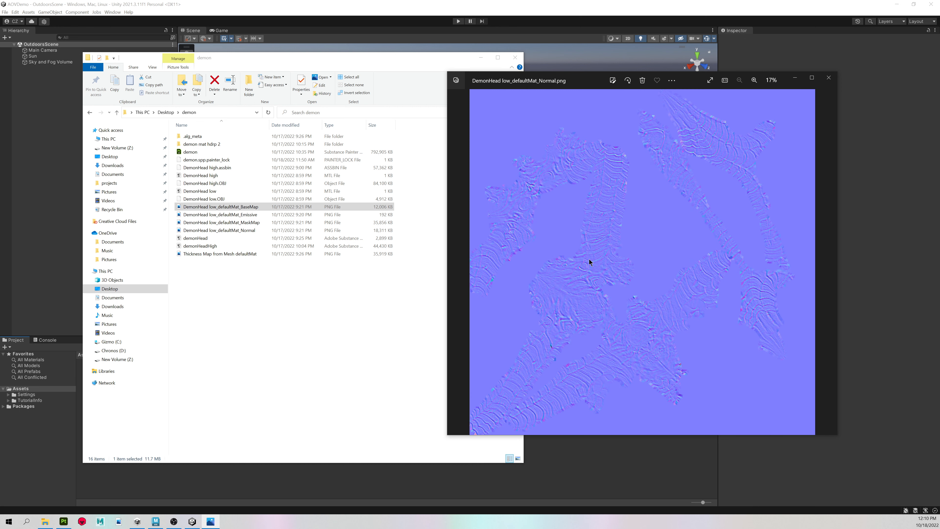
click(828, 78)
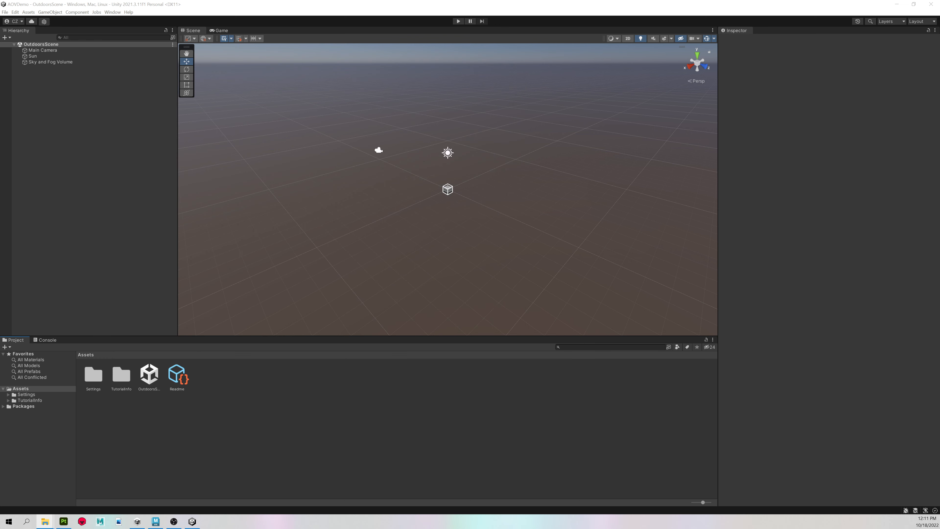
View the DemonHead high BaseMap, Emissive, MaskMap and Normal textures in the demon mat hdrp 2 folder
drag(0, 80, 501, 62)
double_click(444, 150)
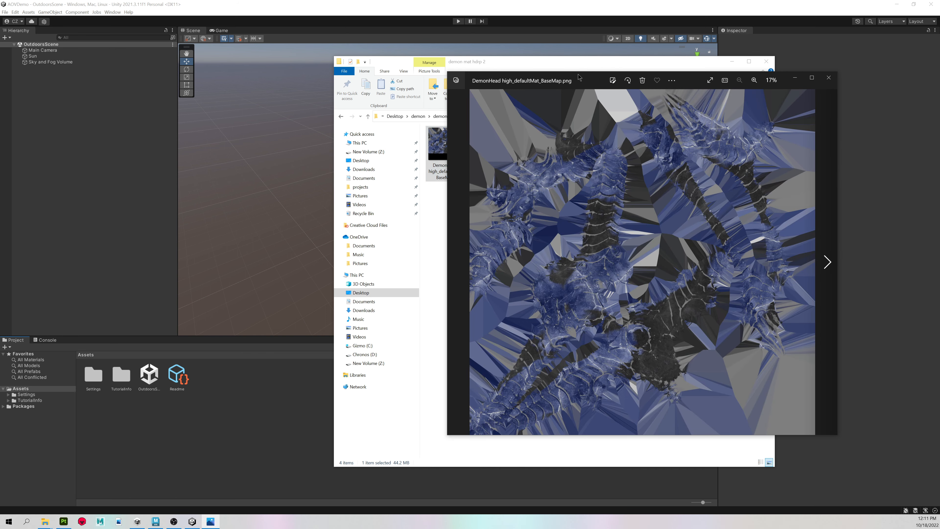
drag(578, 74, 454, 42)
key(Right)
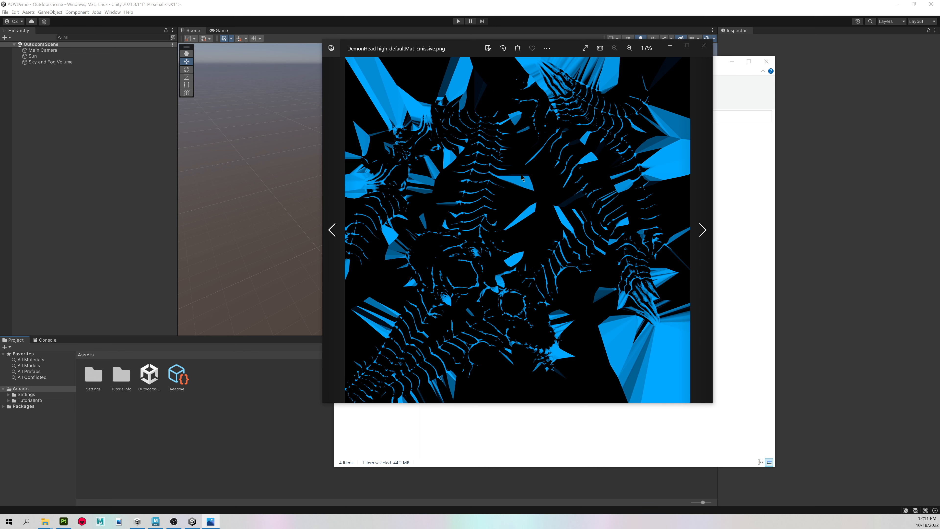
key(Right)
key(Right)
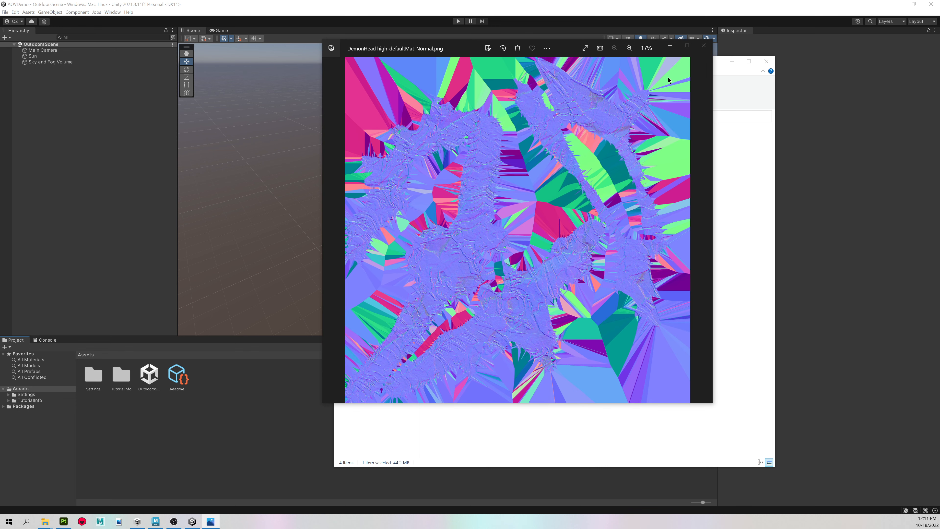
click(704, 45)
Import the four DemonHead high textures from demon mat hdrp 2 into the Unity project's Assets folder
drag(664, 232, 245, 387)
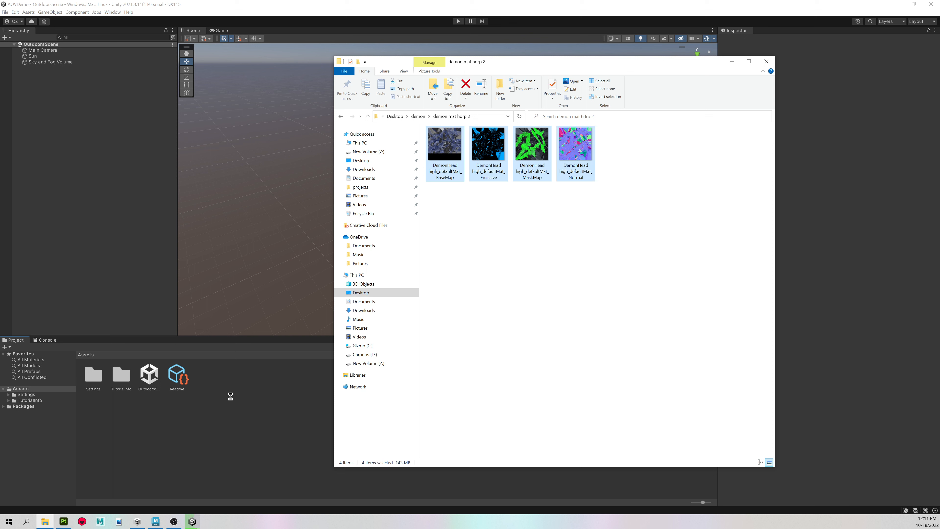
click(230, 412)
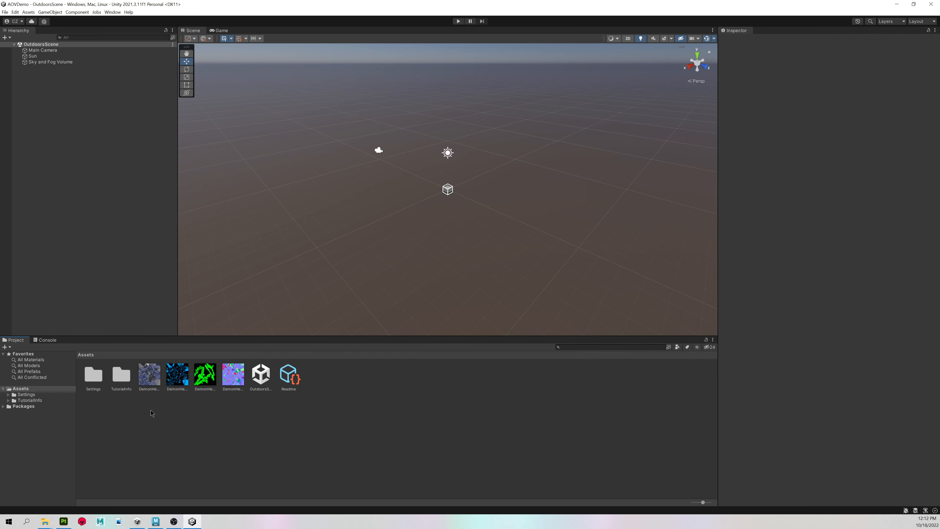
Create a folder named _materials in Assets
right_click(199, 417)
mouse_move(209, 246)
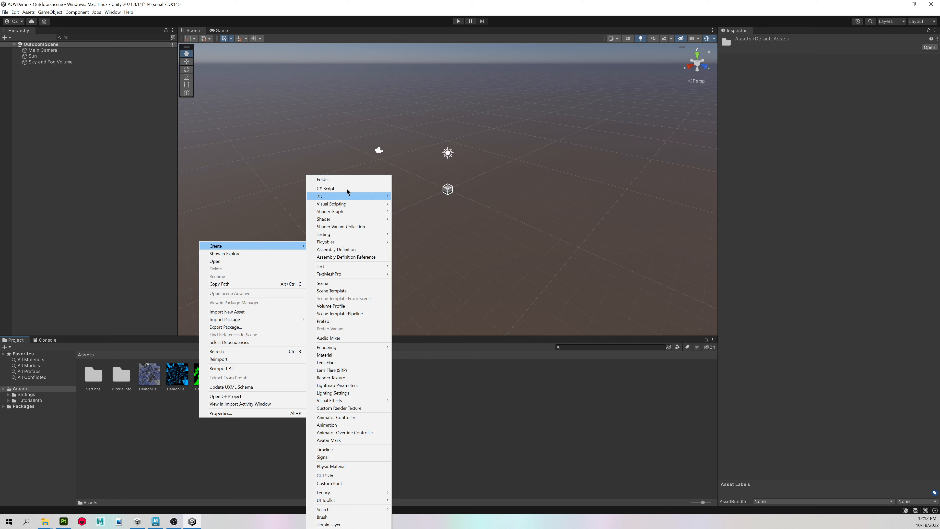
click(346, 177)
key(BackSpace)
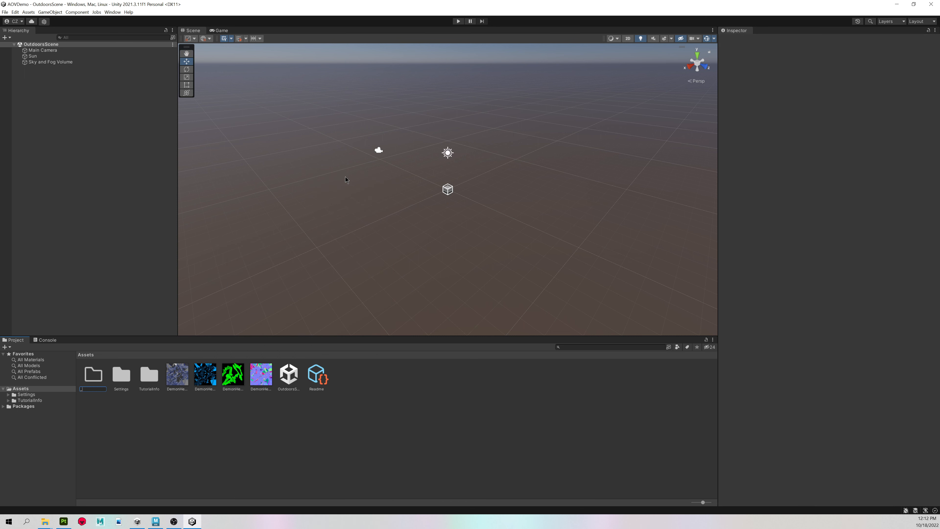
key(Return)
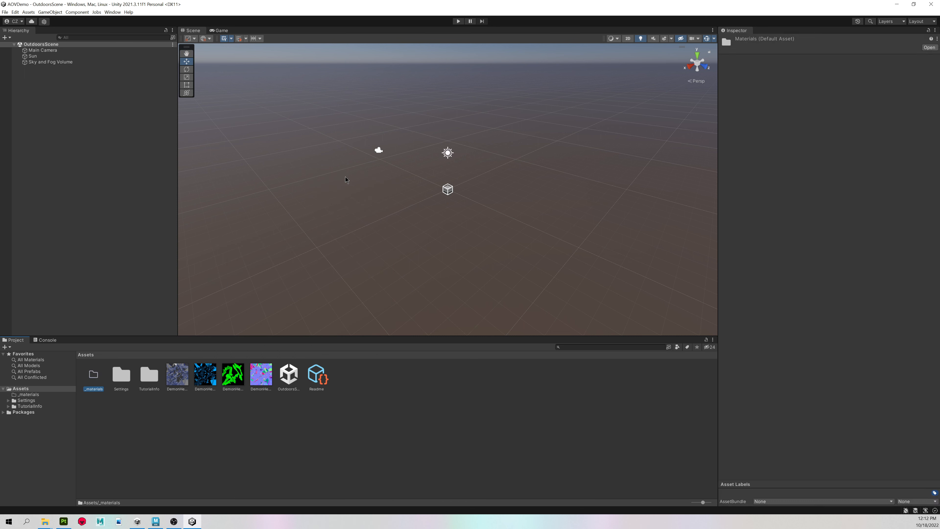
Move the four DemonHead high textures from Assets into the _materials folder
click(178, 374)
ctrl+click(261, 374)
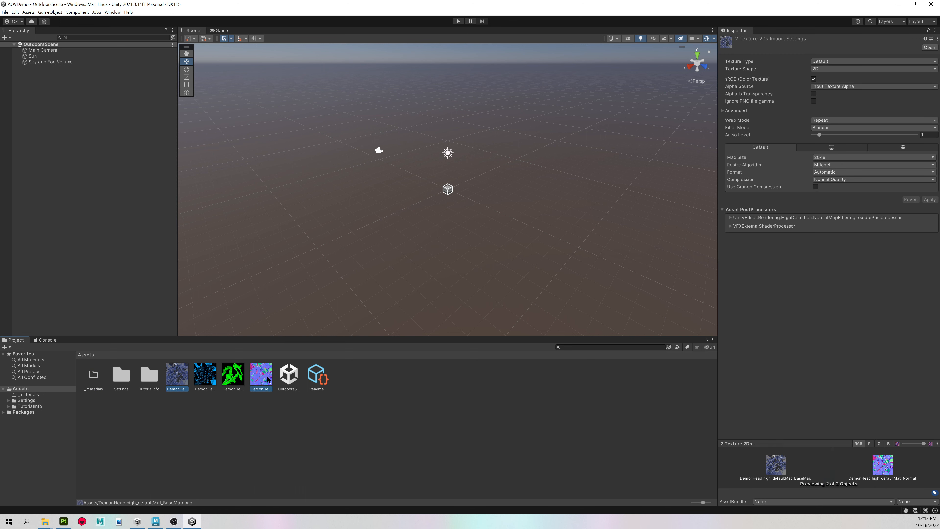
ctrl+click(233, 375)
ctrl+click(210, 374)
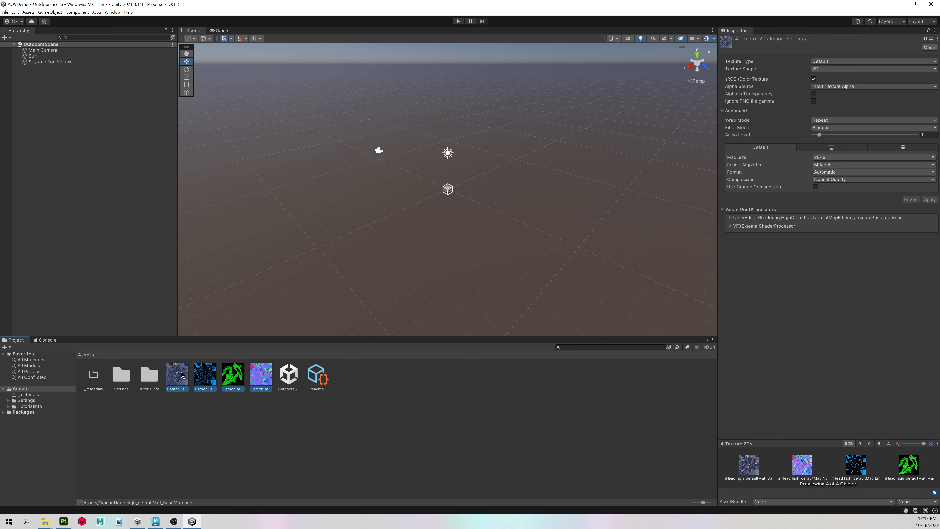
drag(105, 378, 95, 377)
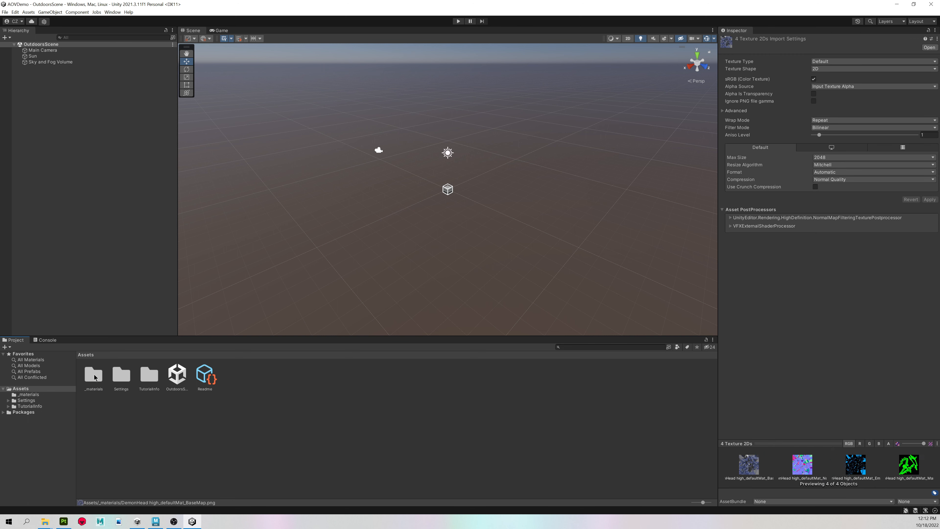
click(182, 420)
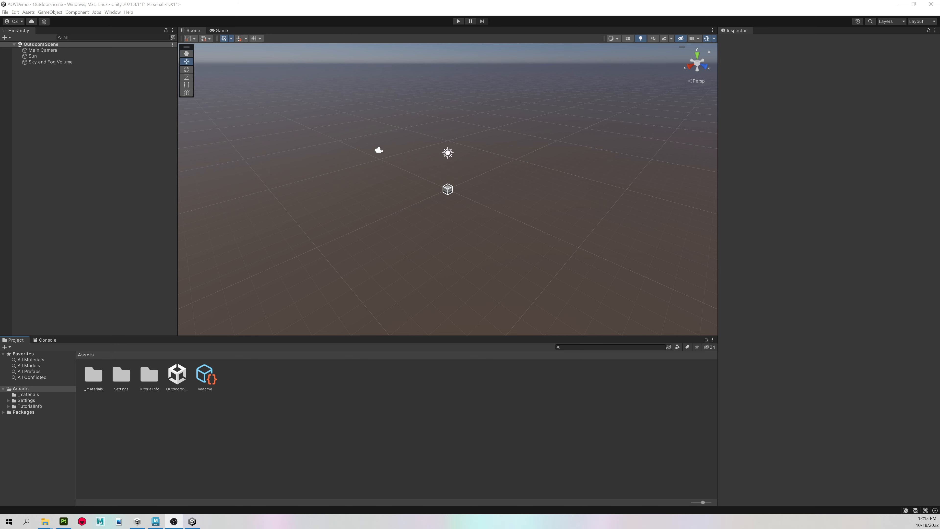
Import the demonUV model from File Explorer's demon folder into the Unity project's Assets folder
click(45, 522)
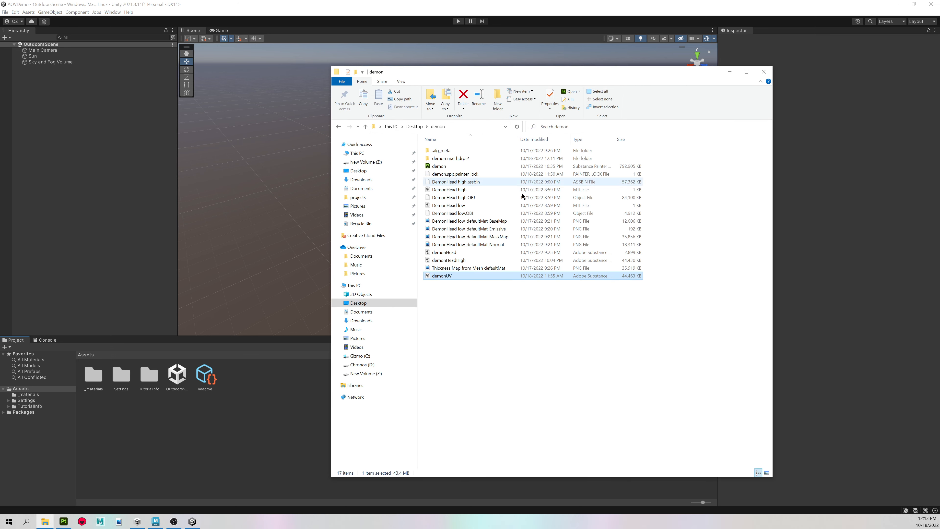
drag(444, 276, 541, 324)
drag(303, 381, 300, 380)
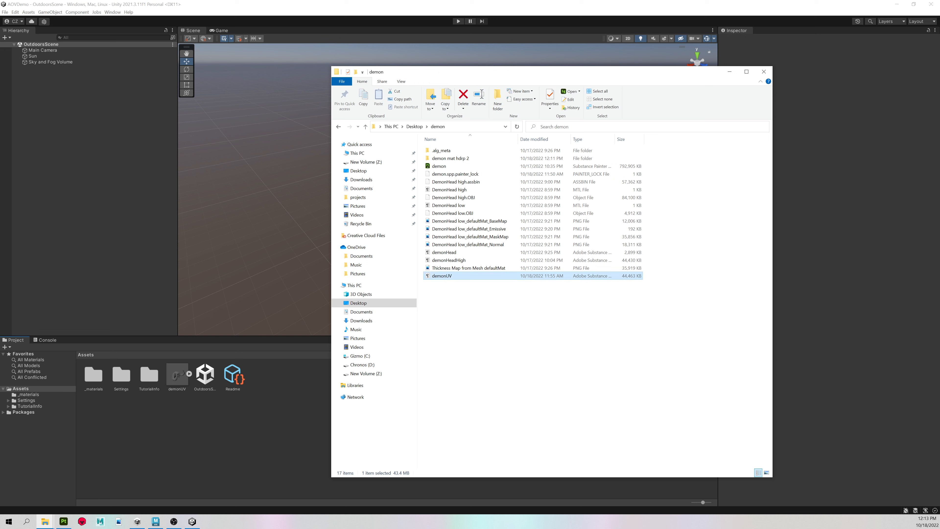
click(231, 439)
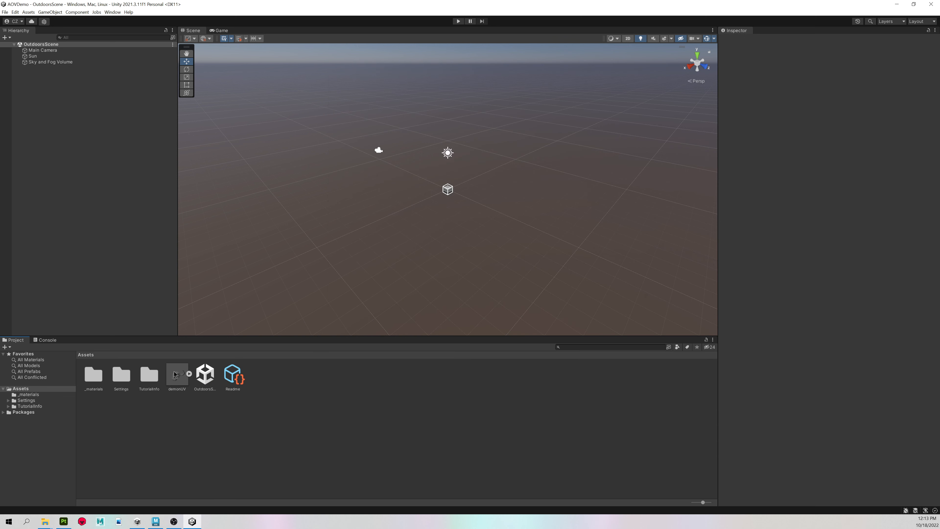
Add the demonUV model to OutdoorsScene and bring it into view
drag(180, 379, 121, 157)
alt+right_drag(477, 211, 518, 210)
alt+drag(518, 210, 409, 207)
alt+right_drag(409, 207, 320, 204)
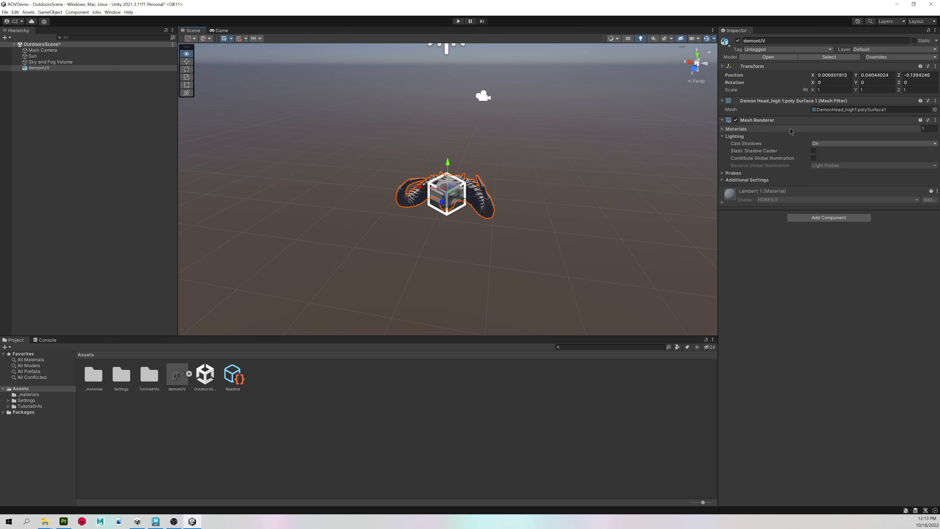
Set the demonUV object's position to X 0, Y 0, Z 0
click(845, 75)
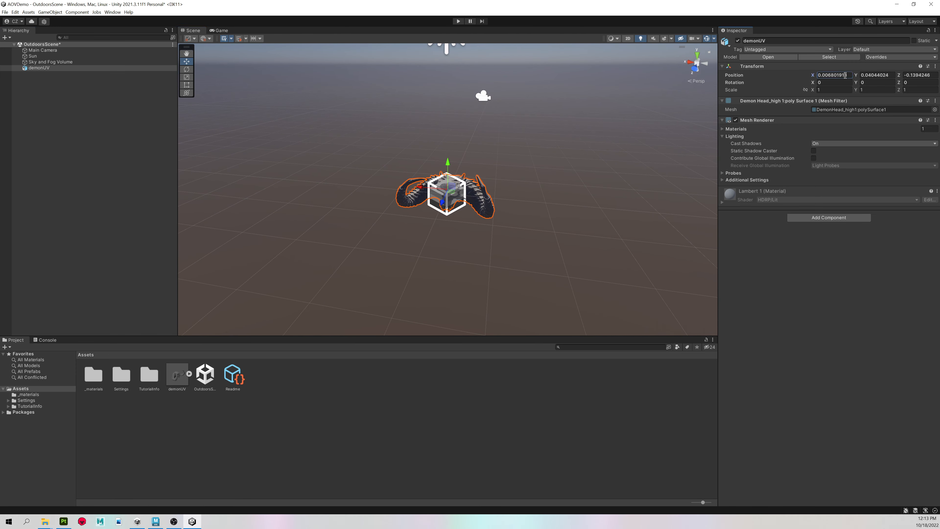
text(0)
key(Tab)
text(0)
key(Tab)
text(0)
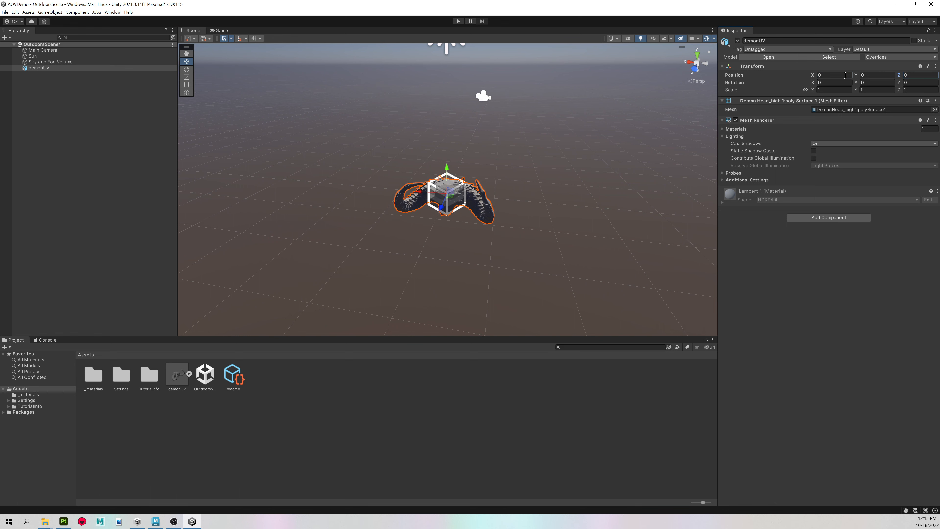
alt+right_drag(485, 222, 548, 228)
alt+drag(481, 222, 508, 229)
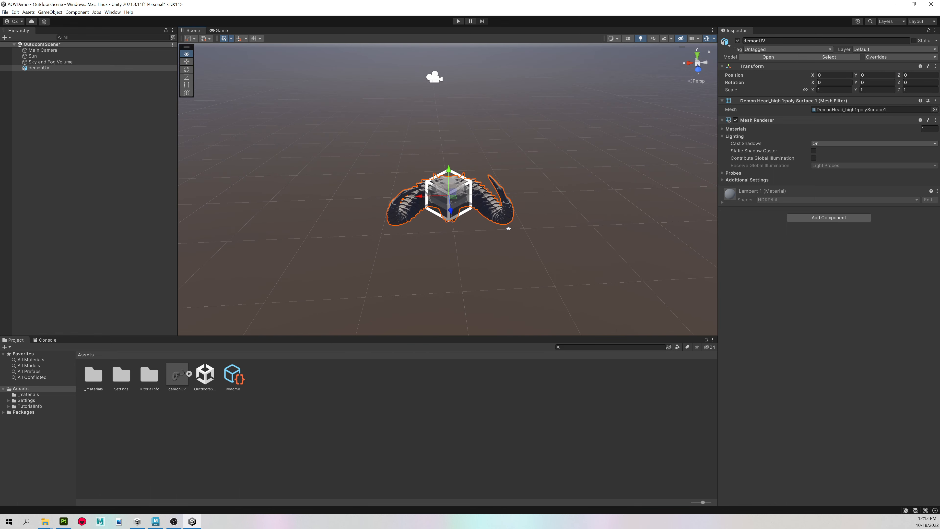
Scale the demonUV model up uniformly to about 2
alt+right_drag(507, 229, 424, 225)
alt+drag(424, 226, 495, 243)
alt+right_drag(496, 243, 663, 280)
key(r)
drag(452, 197, 490, 189)
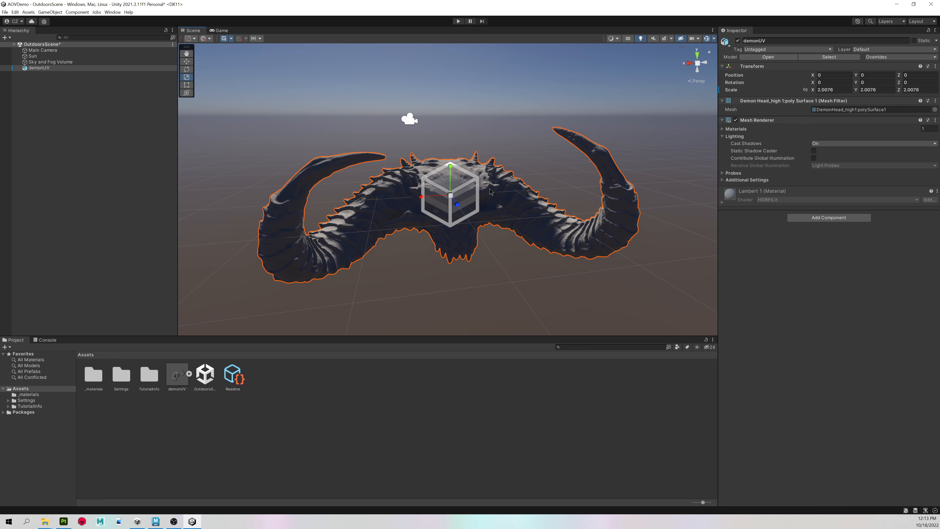
alt+right_drag(435, 117, 440, 181)
alt+drag(440, 180, 468, 184)
Move the Sky and Fog Volume object up, clear of the demon head model
key(w)
click(50, 62)
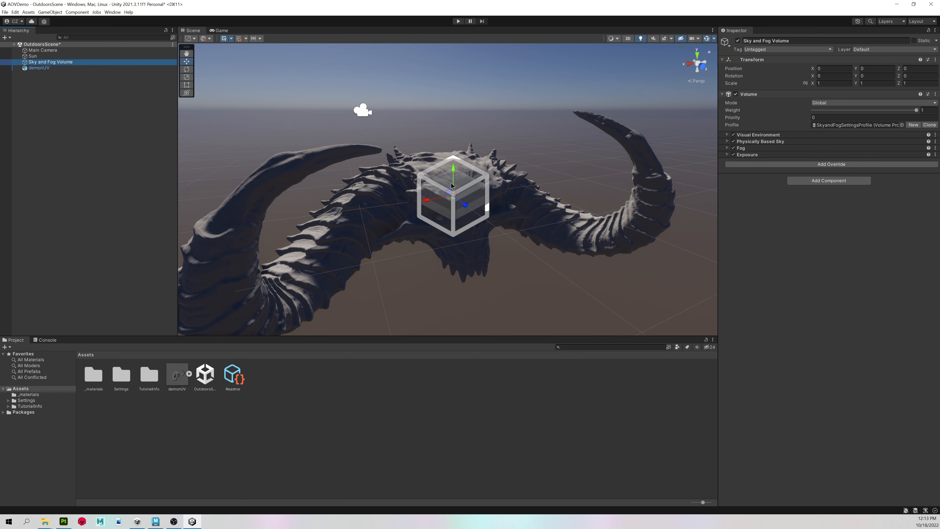
drag(453, 167, 411, 134)
scroll(462, 92, down, 5)
click(437, 153)
scroll(441, 167, up, 4)
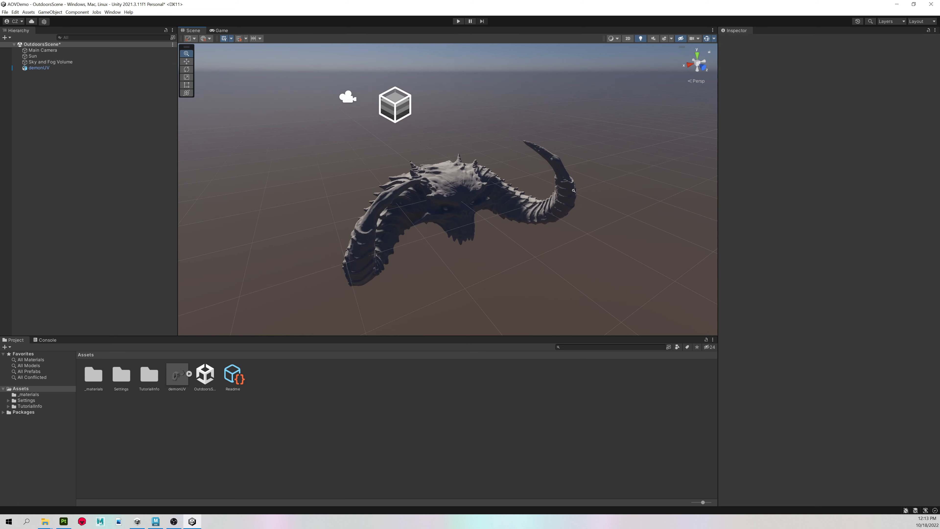
alt+drag(447, 198, 449, 181)
middle_drag(448, 182, 333, 189)
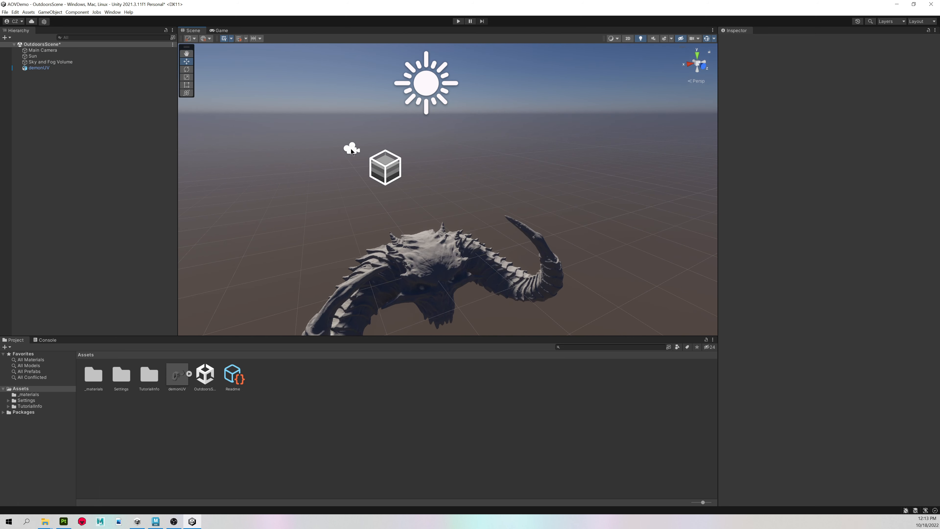
Rotate the Sun light to about X 33, Y -138, Z -122 so it lights the front of the demon head
click(352, 150)
scroll(453, 179, down, 3)
click(431, 111)
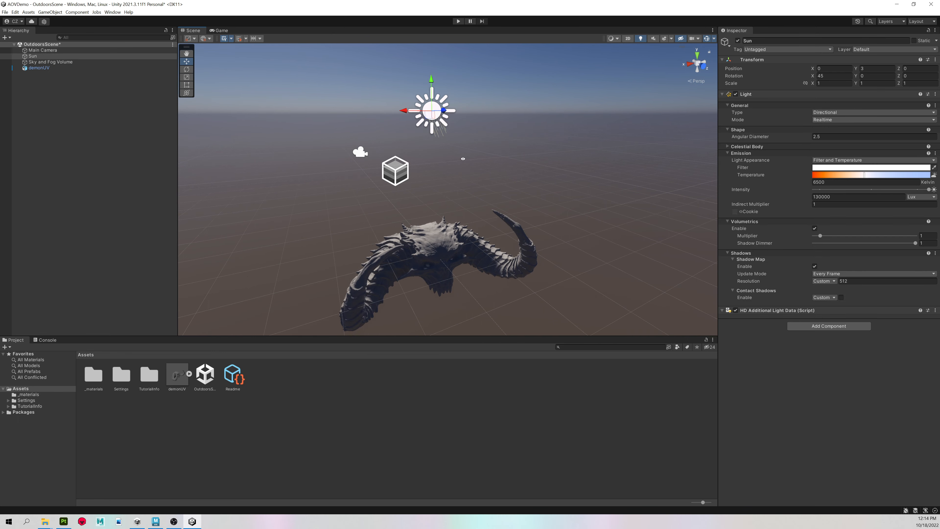
key(e)
drag(436, 112, 440, 150)
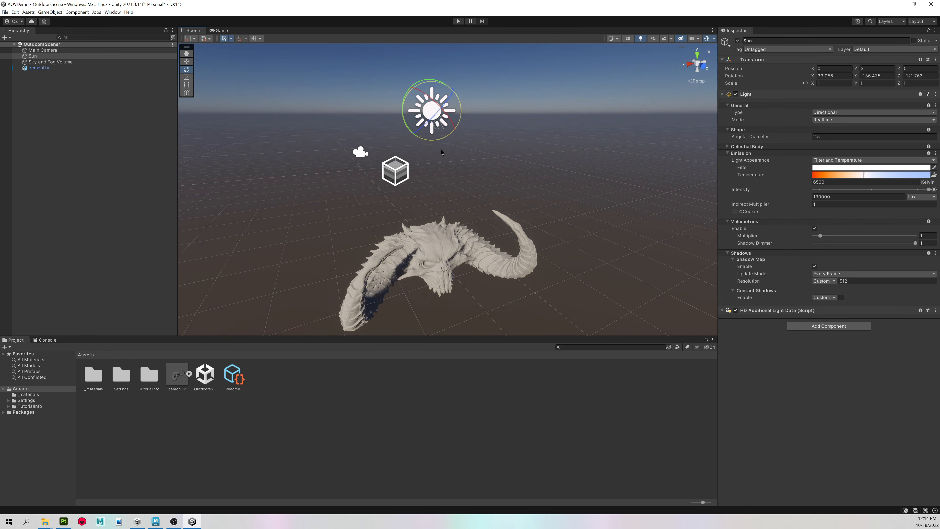
alt+drag(457, 185, 426, 168)
click(426, 201)
scroll(424, 245, up, 4)
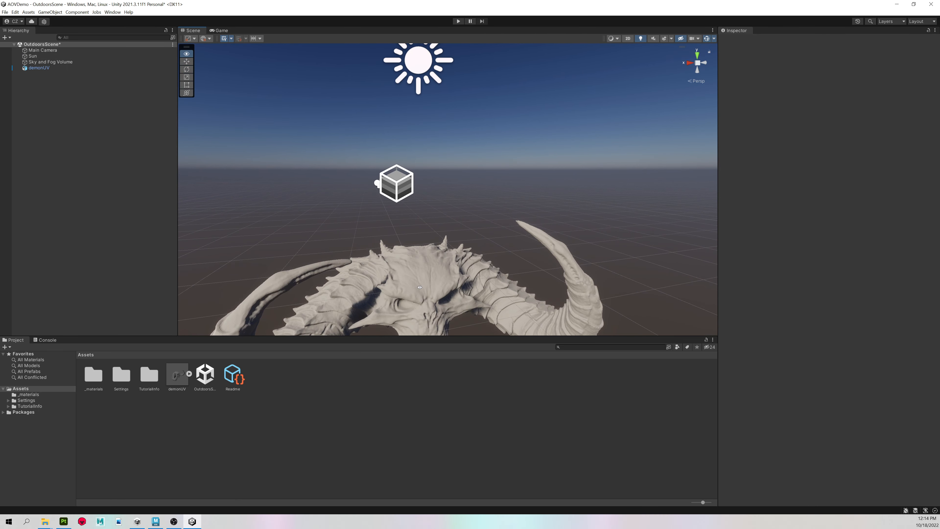
alt+middle_drag(419, 287, 430, 163)
alt+drag(429, 163, 376, 208)
scroll(375, 208, up, 3)
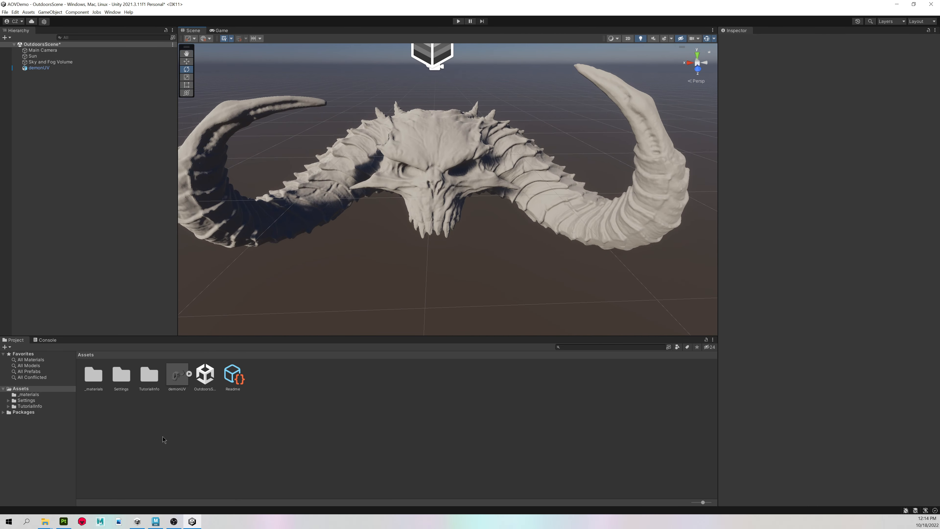
Create a new material named demonHead in the _materials folder
double_click(93, 374)
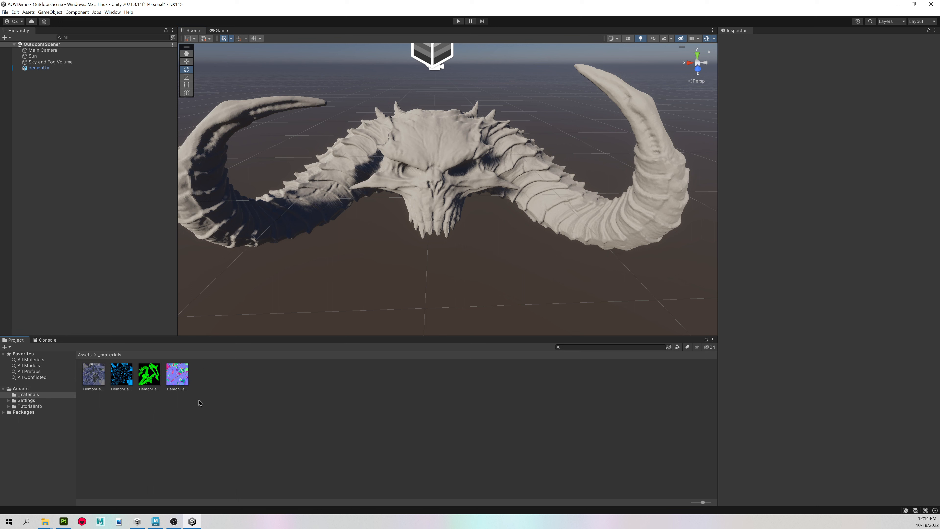
right_click(207, 393)
mouse_move(222, 221)
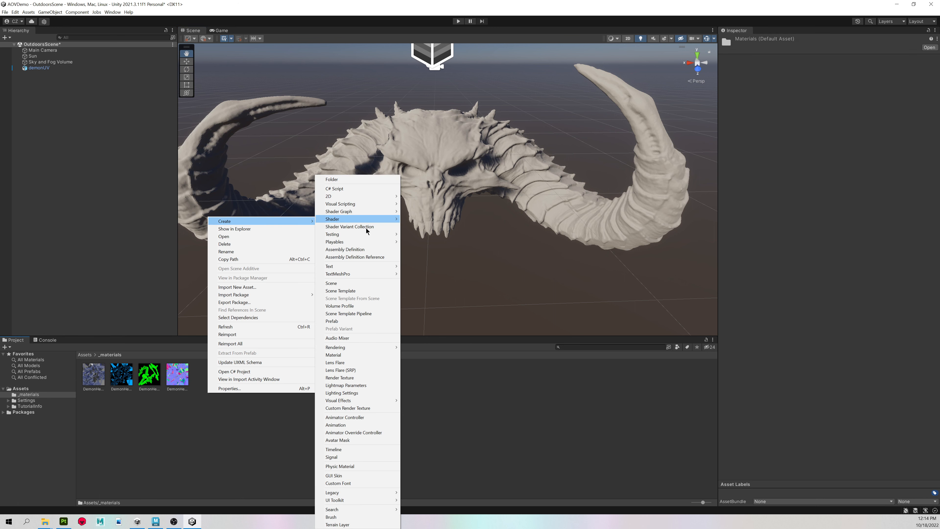
click(359, 354)
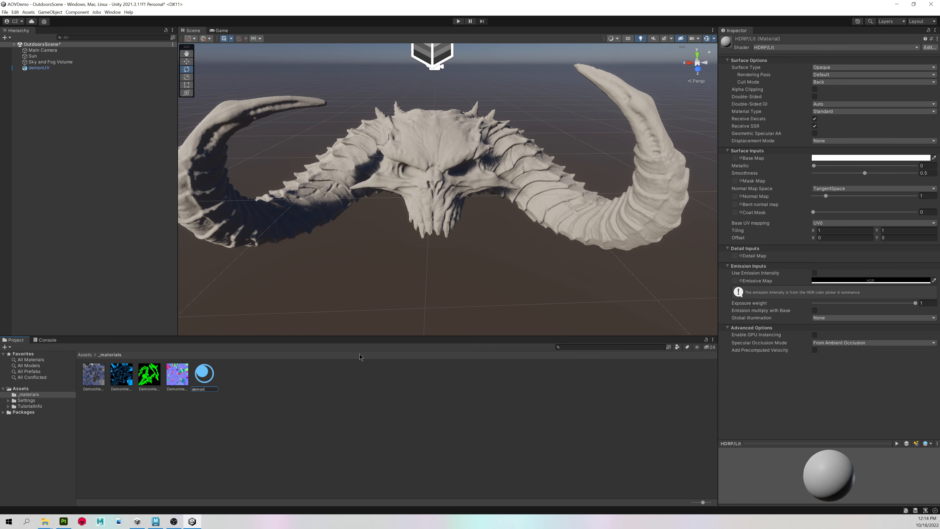
text(Head)
key(Return)
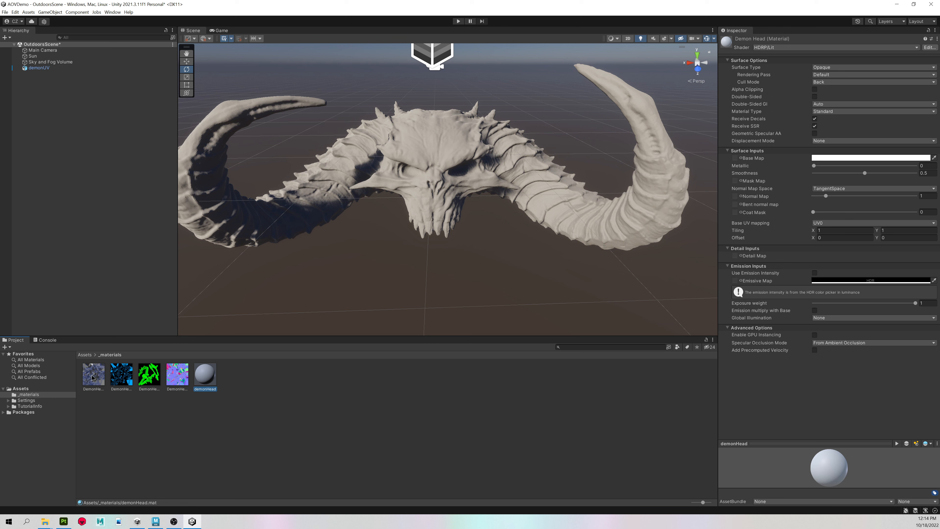
Assign the DemonHead BaseMap texture to the demonHead material's Base Map and apply the material to the demon head model
drag(92, 377, 738, 158)
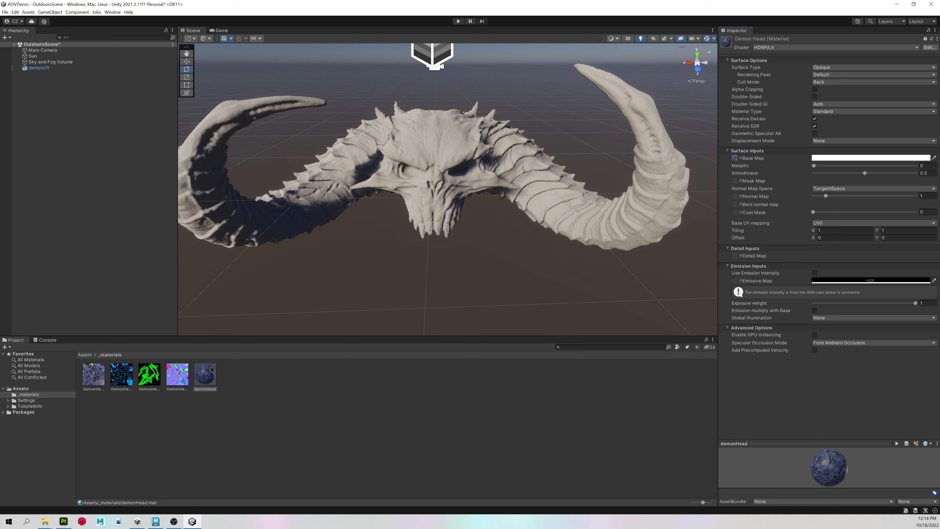
drag(211, 370, 409, 168)
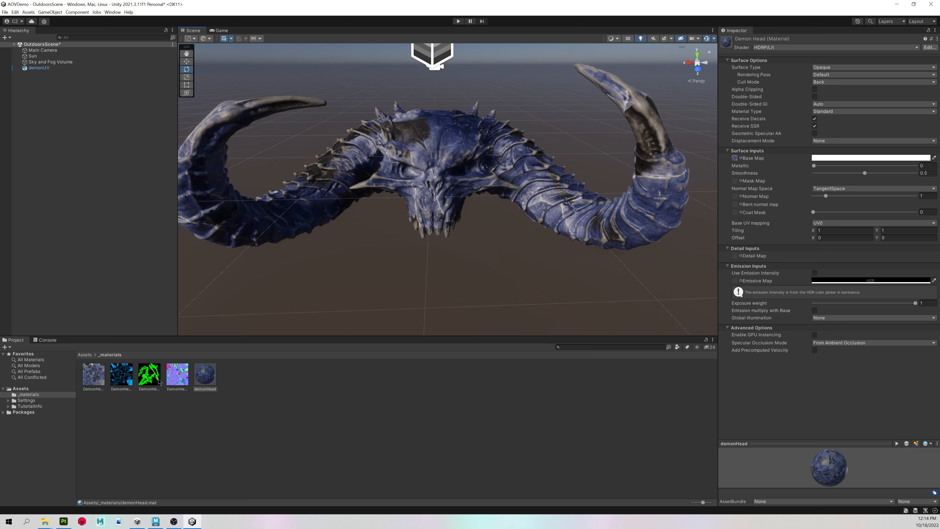
Assign the green mask, normal and blue emissive textures to the demonHead material's Mask Map, Normal Map and Emissive Map
click(148, 377)
drag(157, 372, 735, 182)
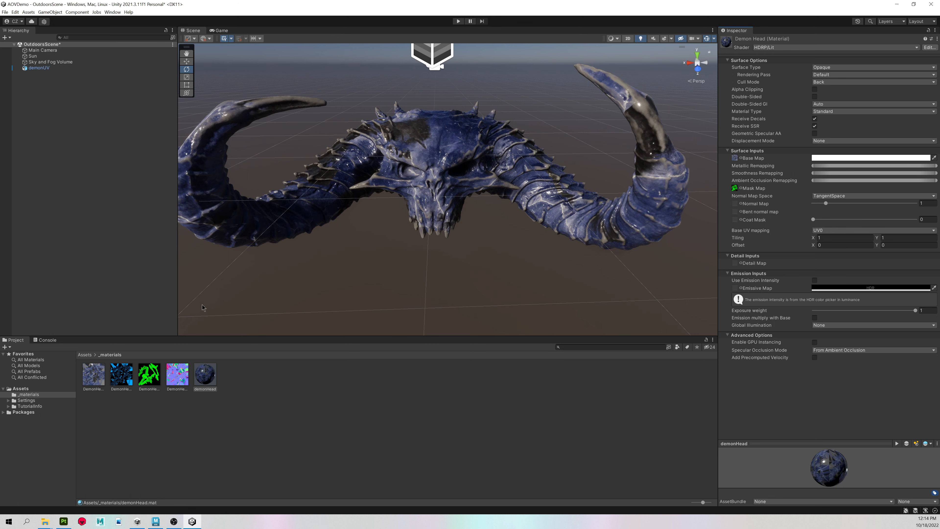
drag(182, 384, 735, 204)
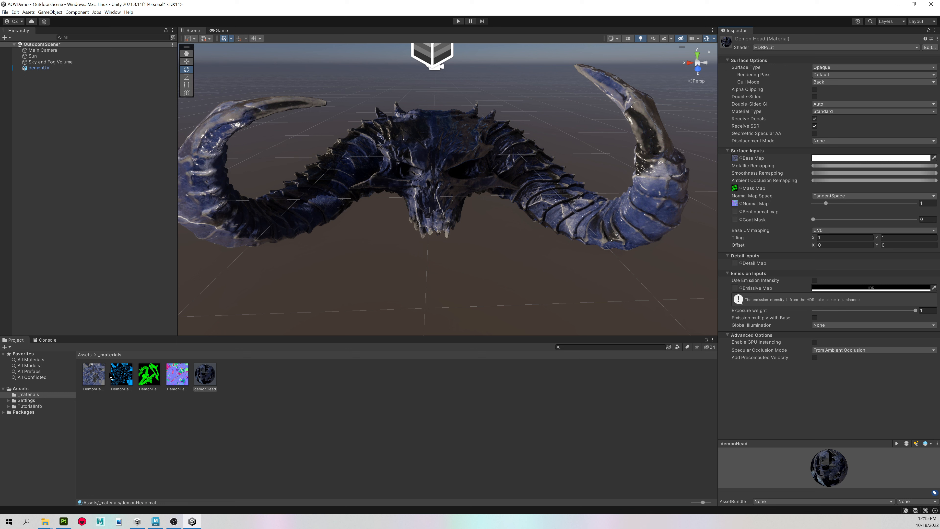
click(119, 375)
drag(527, 351, 736, 290)
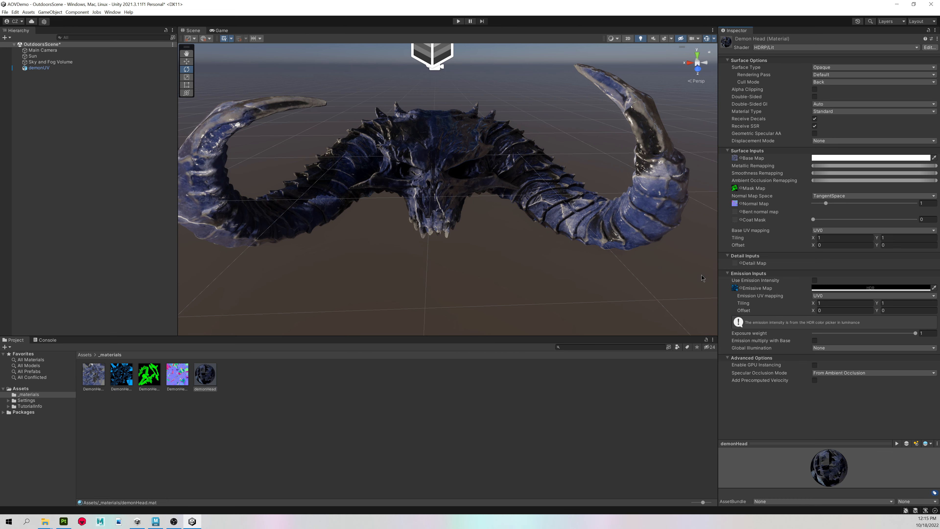
scroll(581, 174, up, 5)
alt+drag(580, 174, 467, 196)
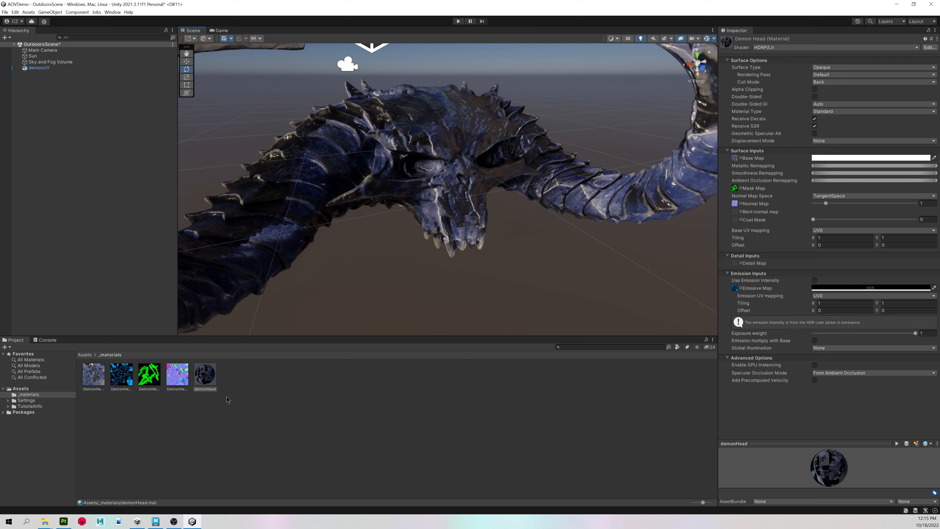
Set the DemonHead high_defaultMat_Normal texture's type to Normal map and apply the import settings
click(190, 410)
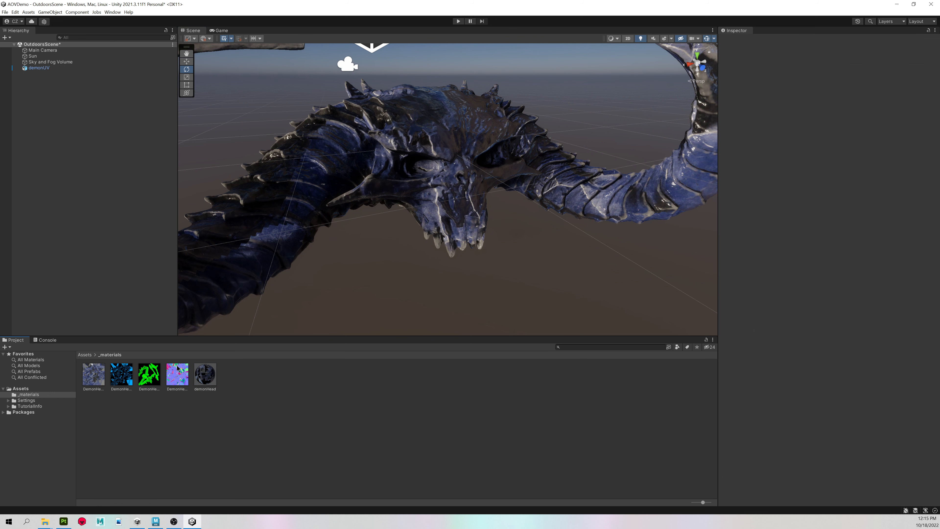
click(180, 379)
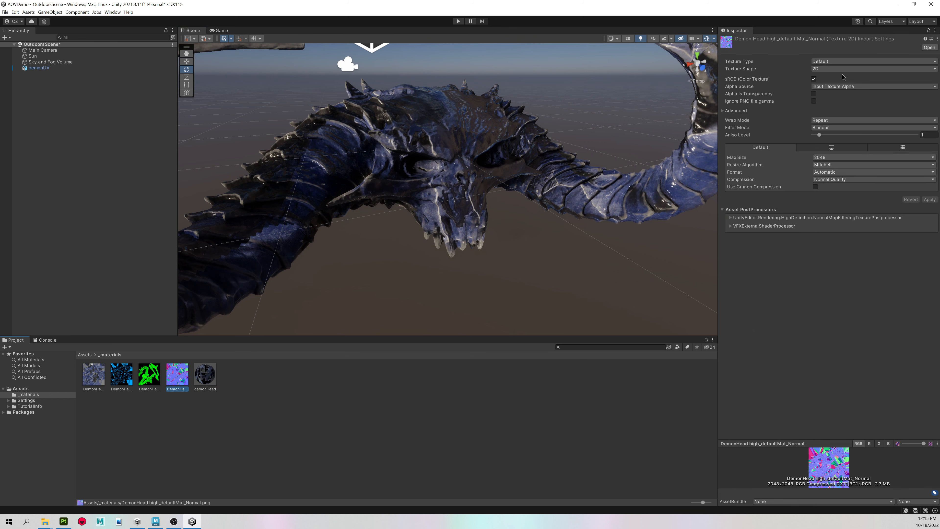
click(839, 61)
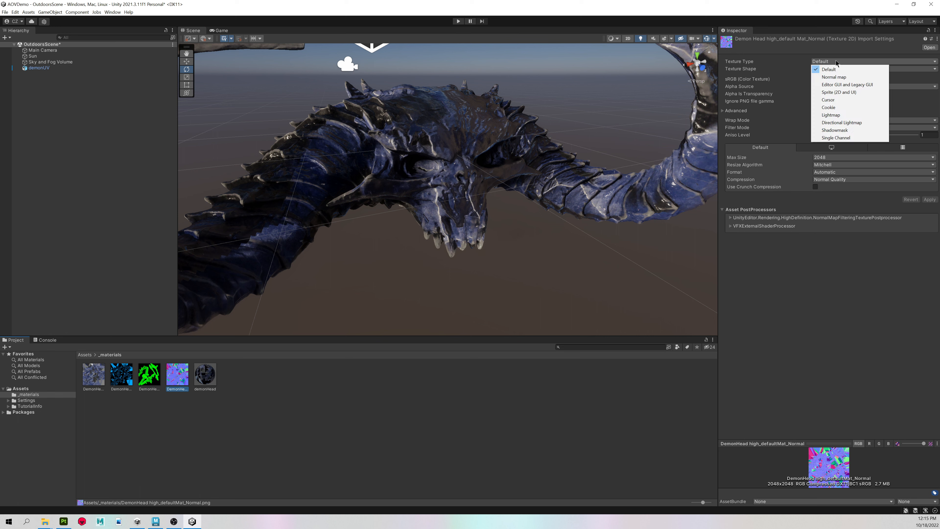
click(832, 77)
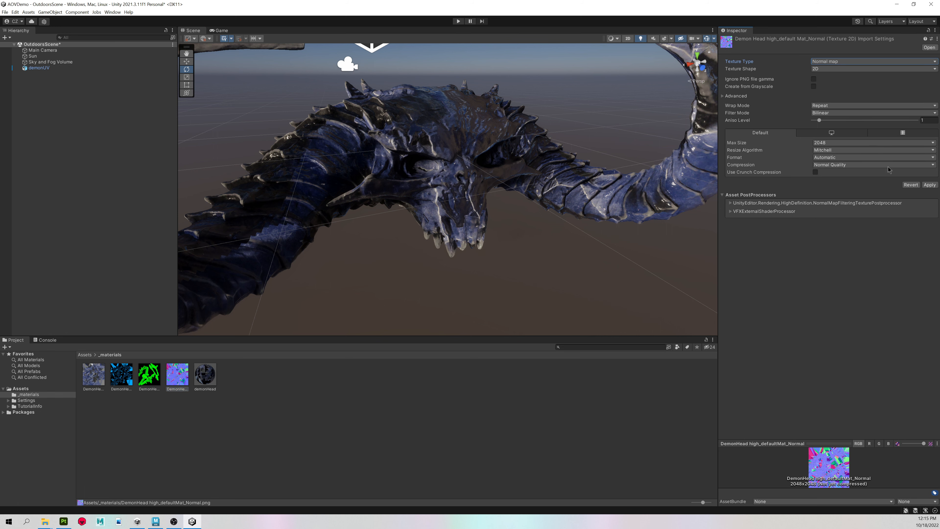
click(928, 185)
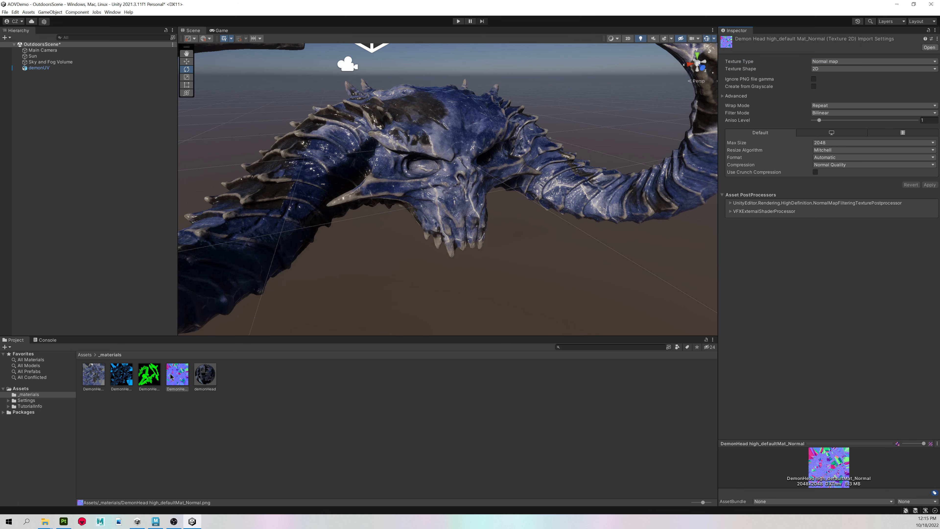
Set the Max Size of all four DemonHead textures to 8192 and apply the import settings
shift+click(99, 376)
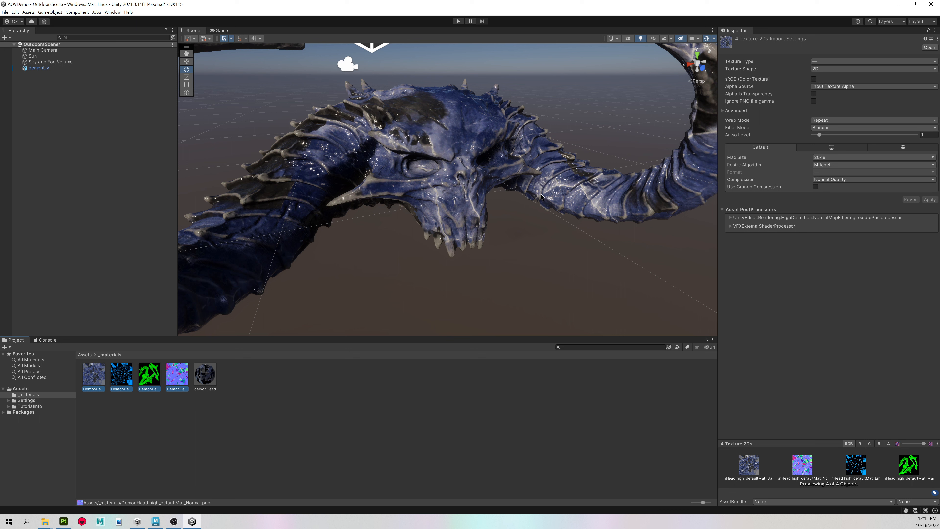
click(828, 160)
click(833, 227)
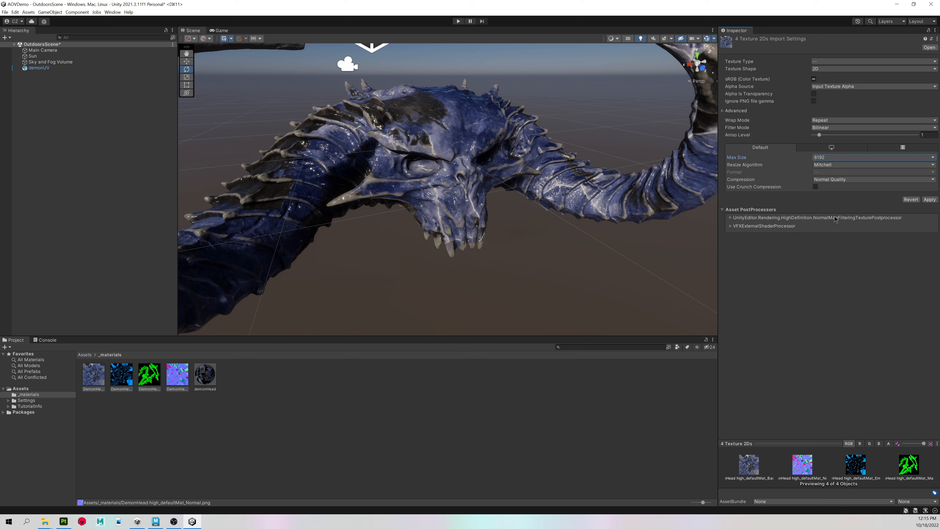
click(930, 199)
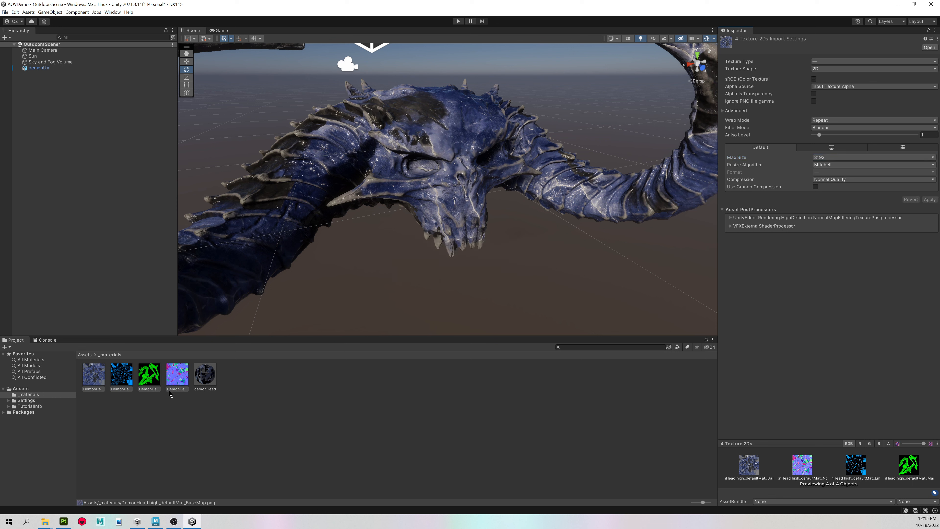
Examine the textured demon head in the scene from several angles and distances
click(290, 406)
alt+right_drag(507, 236, 585, 237)
alt+drag(585, 237, 529, 218)
alt+right_drag(528, 218, 457, 166)
alt+drag(457, 167, 459, 195)
click(249, 404)
alt+right_drag(397, 256, 401, 230)
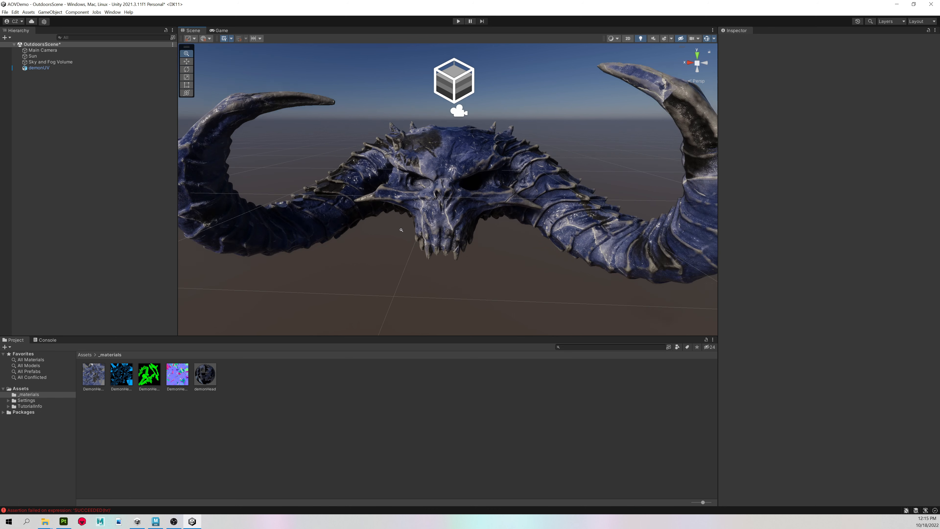
alt+drag(400, 229, 455, 227)
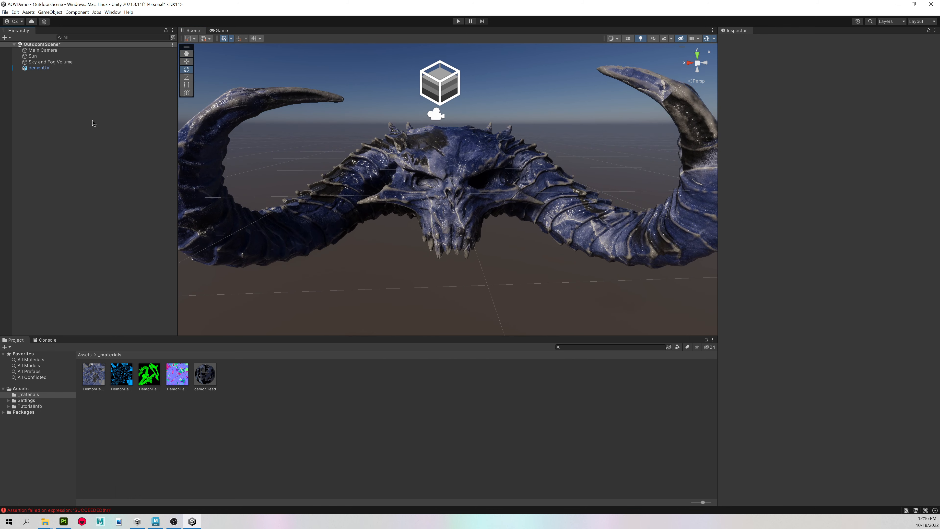
Enable Use Emission Intensity on the demonHead material, with emissive colour 00C7FF and an intensity of about 51.39 Nits
click(208, 377)
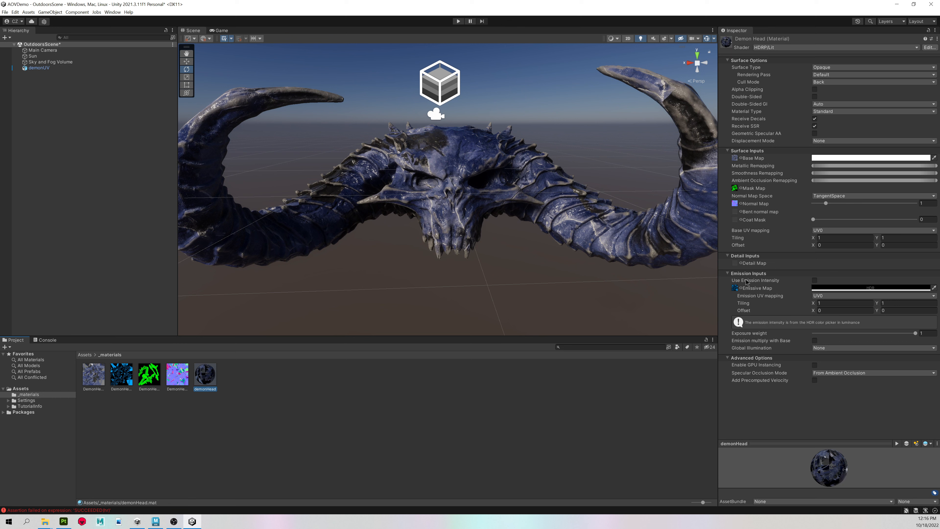
click(815, 280)
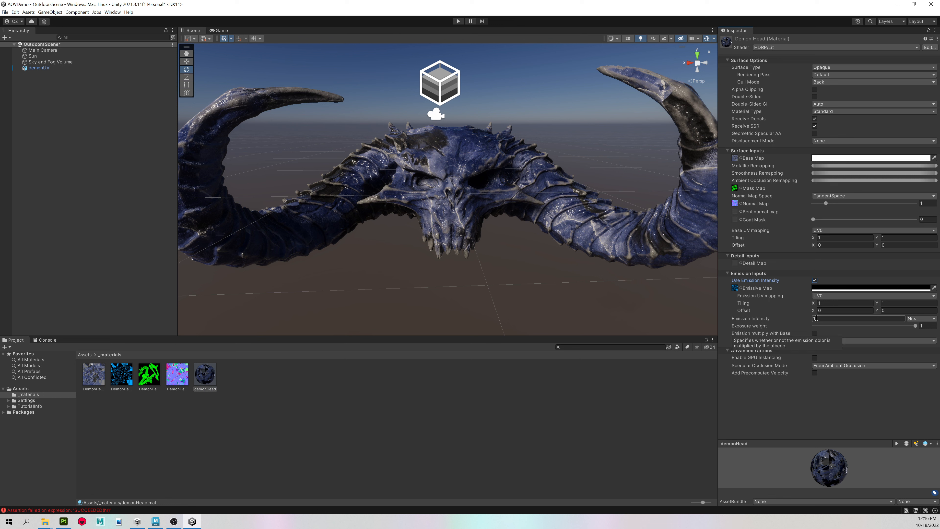
click(834, 289)
drag(836, 348, 908, 291)
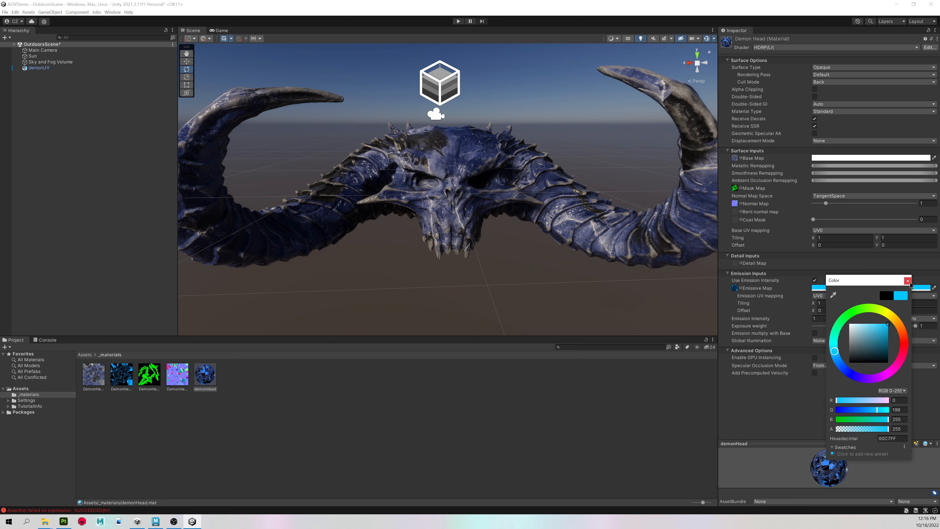
click(908, 282)
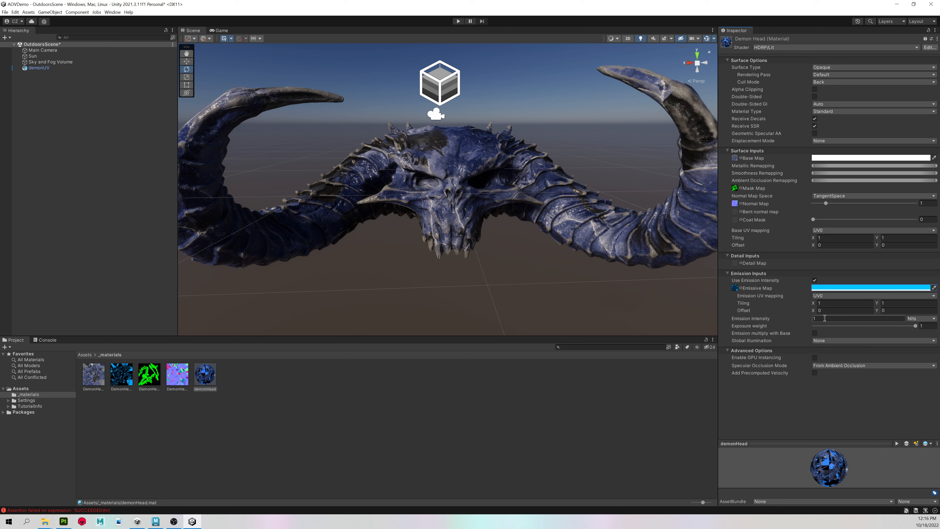
drag(738, 318, 617, 433)
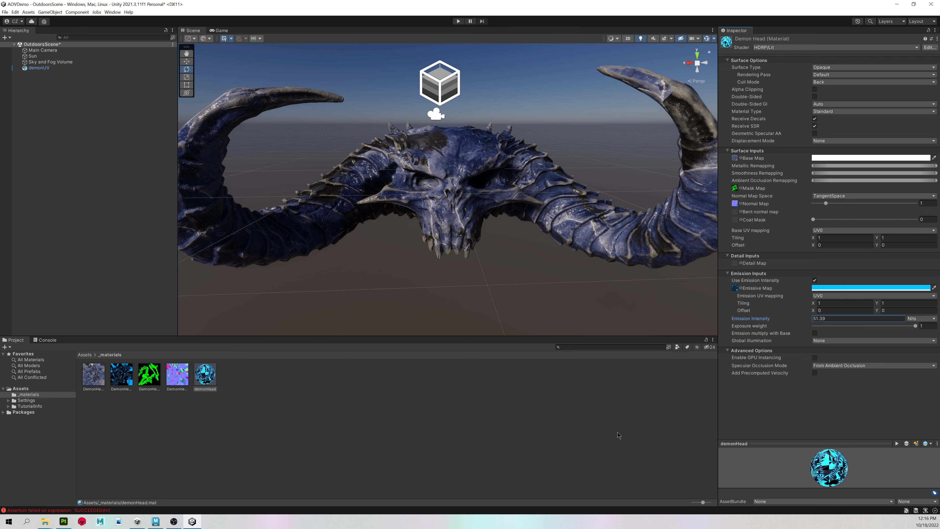
Enlarge the demonHead material preview and adjust the material's emission intensity further
drag(854, 440, 864, 385)
drag(833, 441, 832, 403)
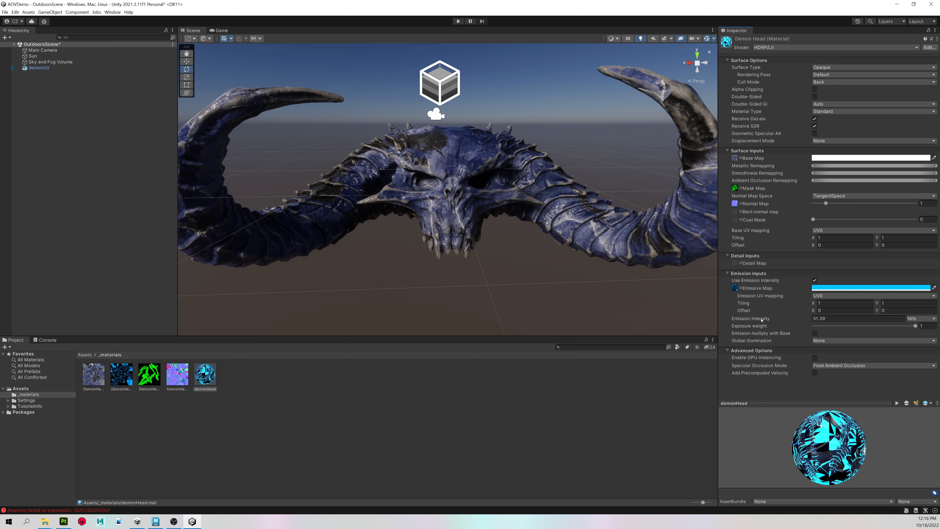
drag(761, 319, 427, 282)
drag(508, 272, 813, 301)
drag(247, 343, 294, 357)
click(86, 140)
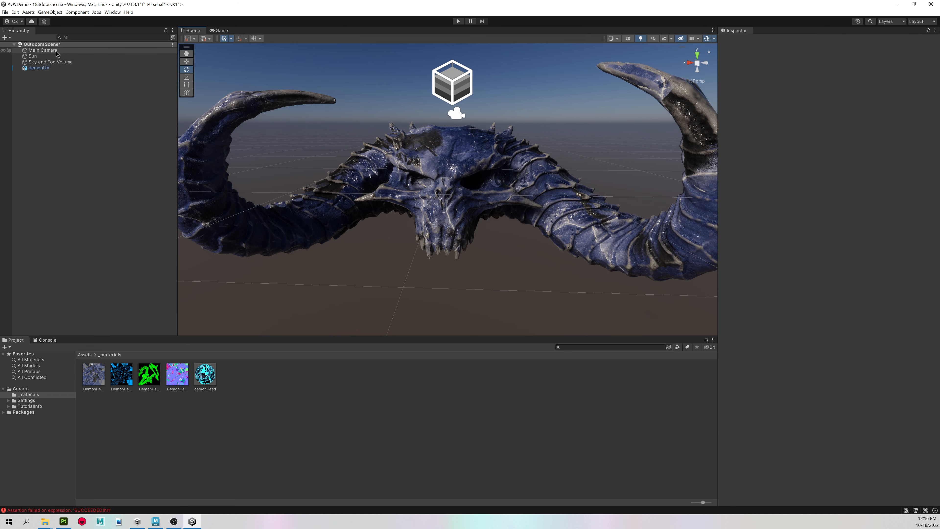
Toggle the Sky and Fog Volume's Volume component off and on to compare the lighting, and disable its Physically Based Sky override
click(66, 61)
alt+middle_drag(514, 124, 515, 182)
alt+drag(514, 182, 485, 183)
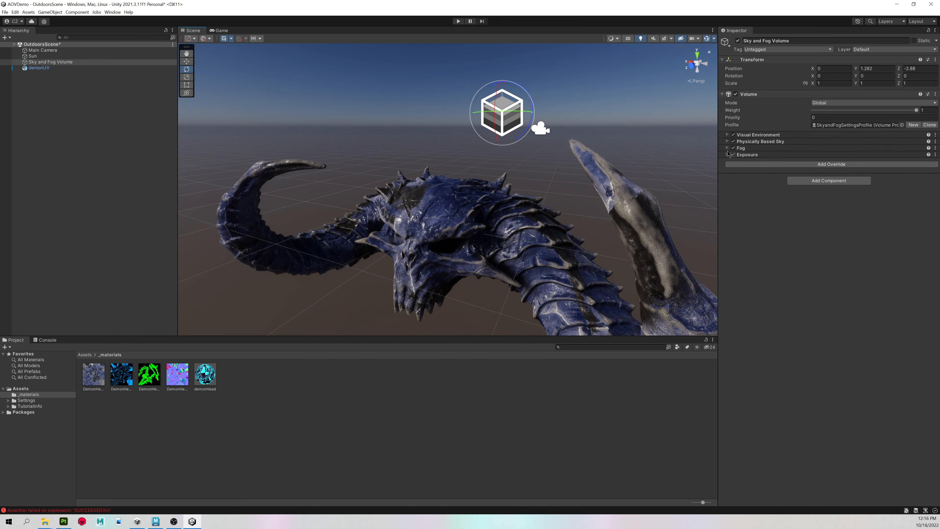
click(735, 94)
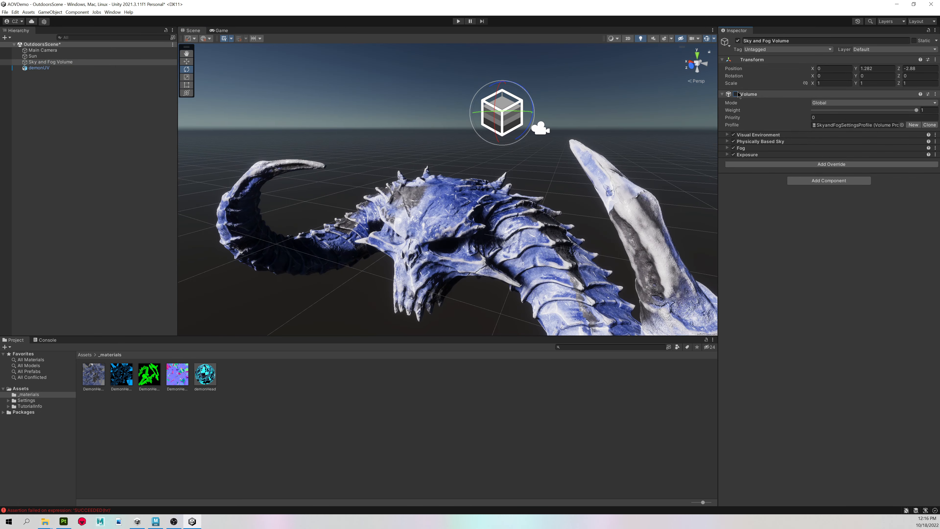
alt+drag(597, 144, 480, 165)
click(736, 94)
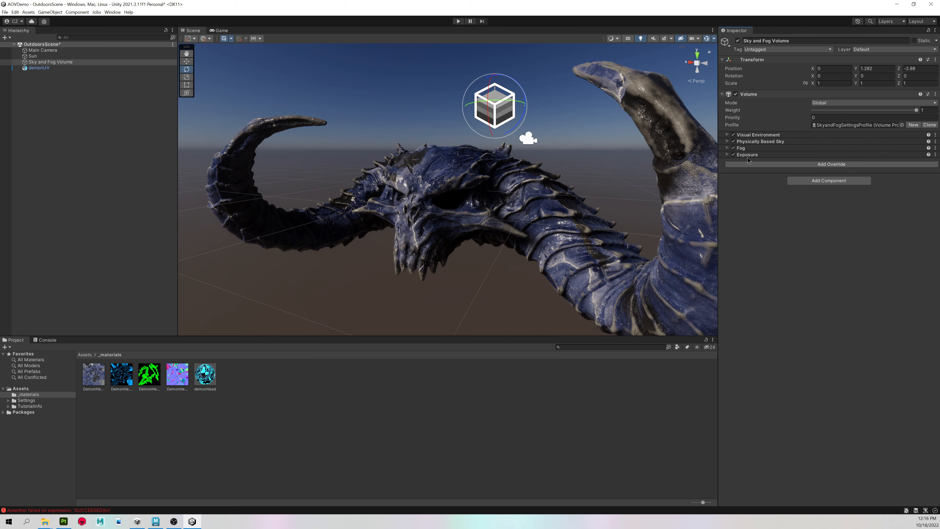
click(733, 141)
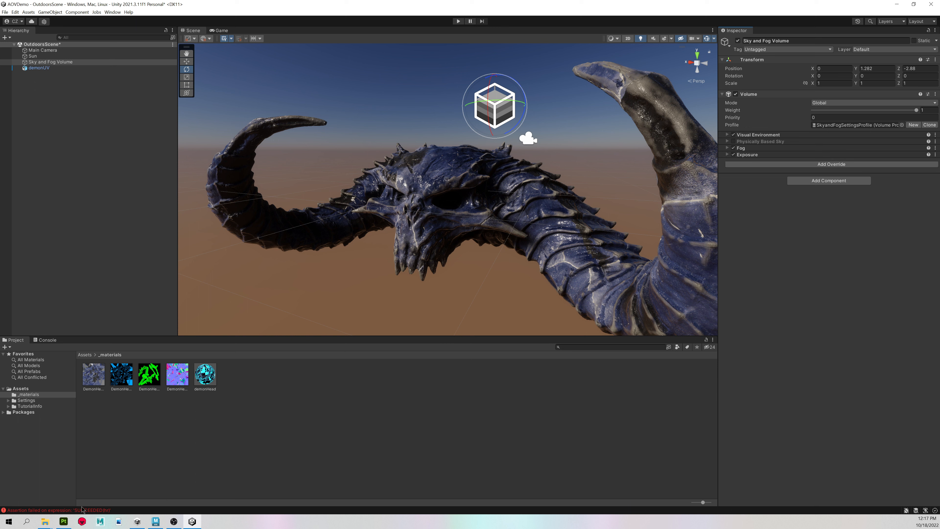
Switch to Substance 3D Painter, open its assets library in a shorter docked area, and filter it to environment maps
click(63, 522)
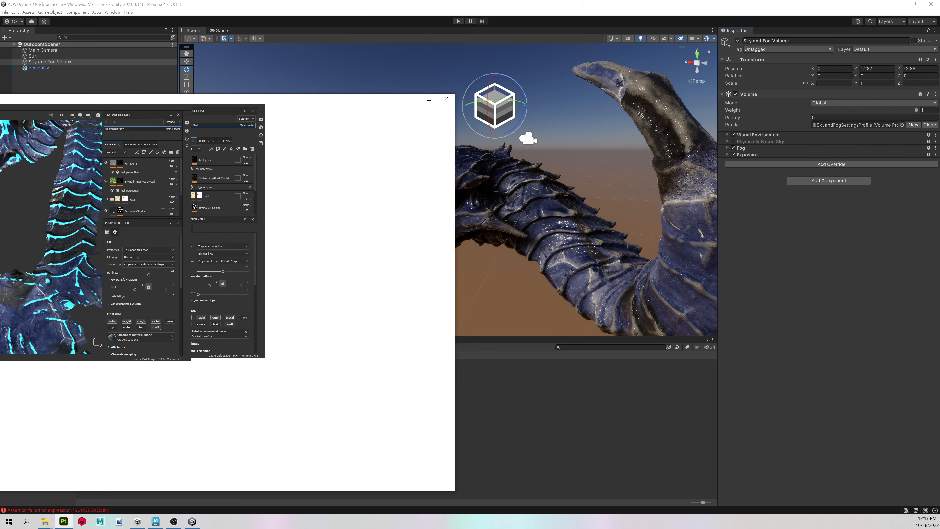
mouse_move(0, 97)
mouse_down()
mouse_move(321, 78)
mouse_move(392, 1)
mouse_up()
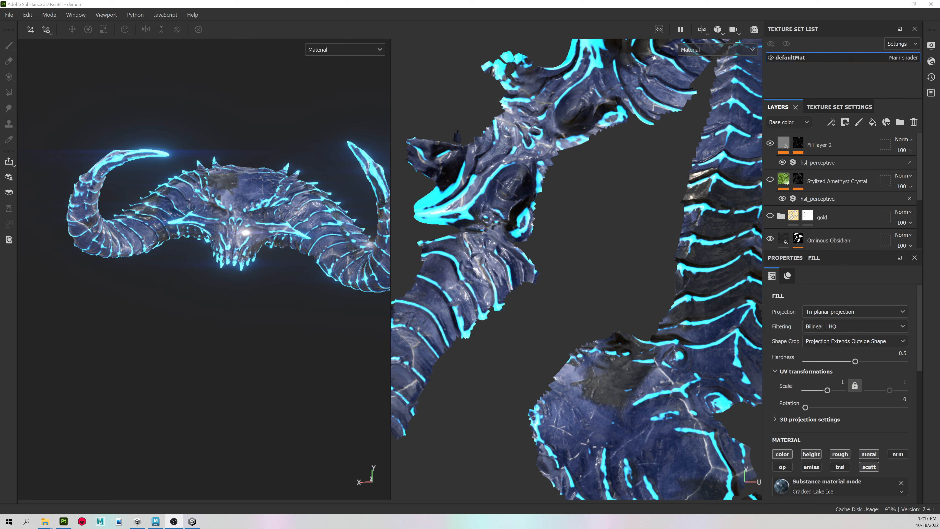
mouse_move(0, 458)
mouse_down()
mouse_move(197, 382)
mouse_move(57, 485)
mouse_up()
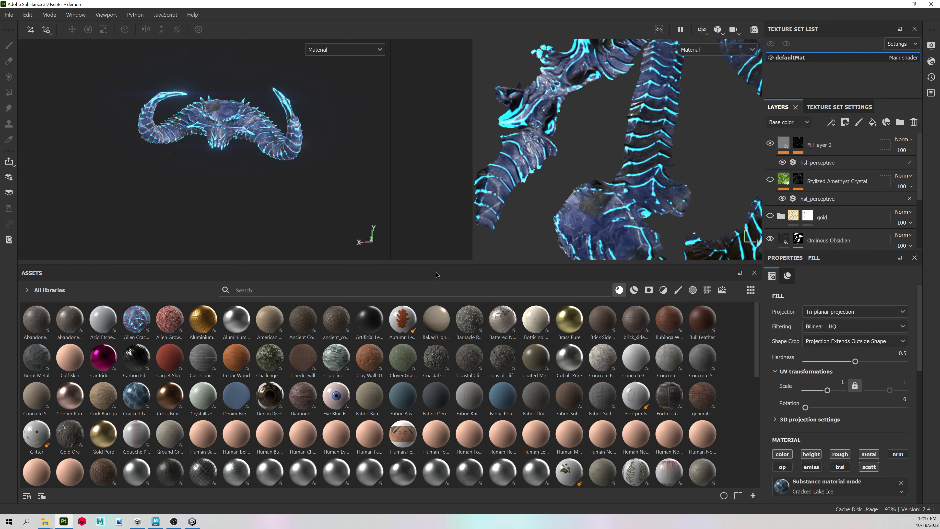
drag(436, 265, 420, 315)
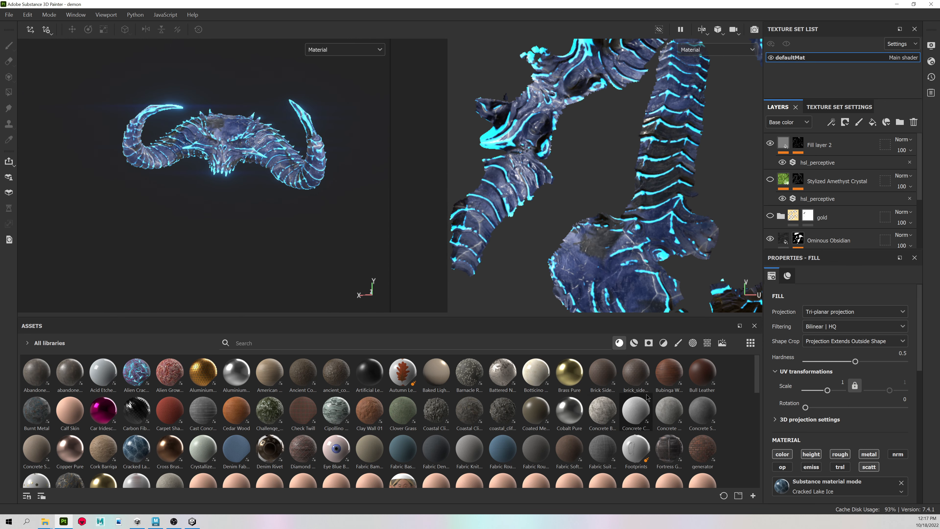
click(723, 344)
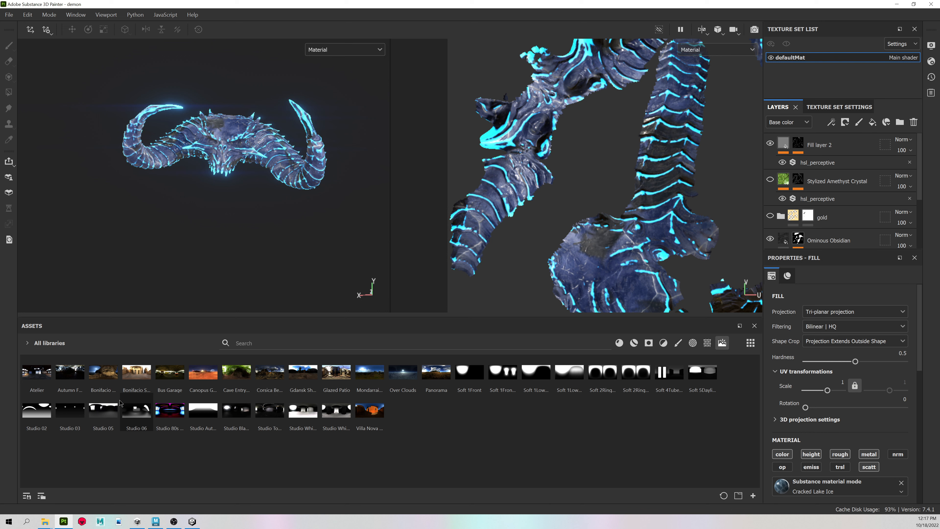
Show the Bonifacio Aragon Stairs environment map's source file in Windows Explorer
right_click(106, 373)
mouse_move(200, 424)
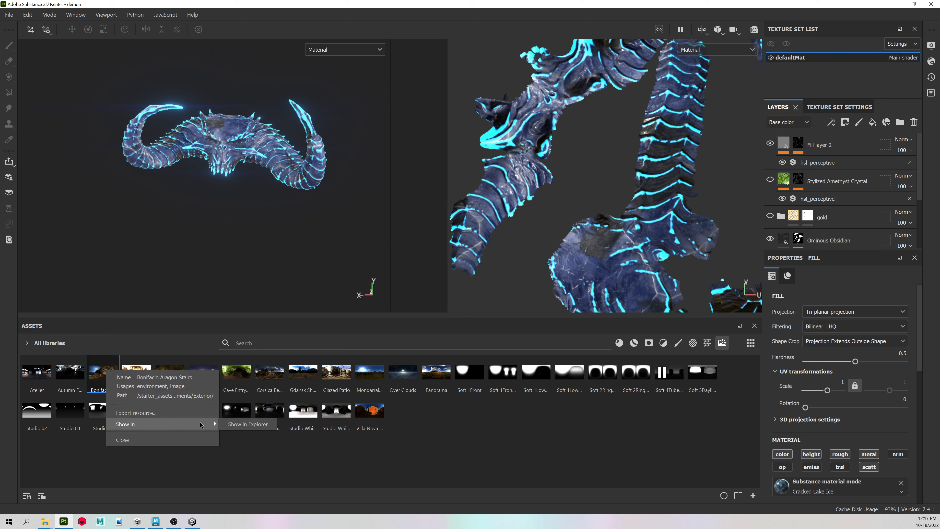
click(248, 424)
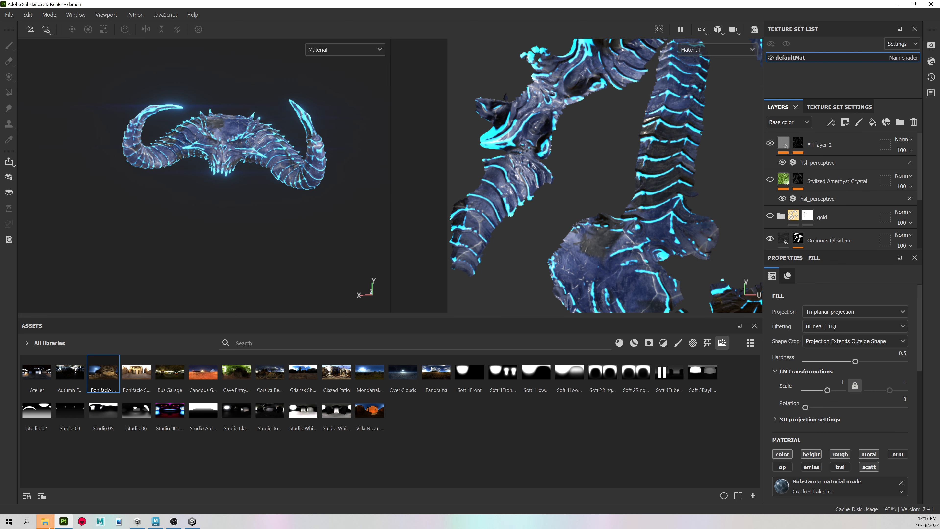
mouse_move(45, 520)
click(119, 493)
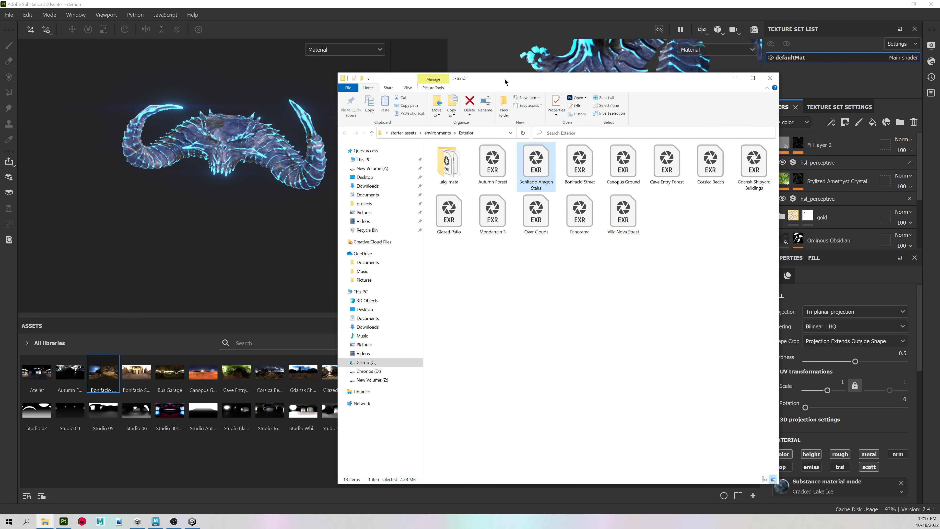
Switch back to Unity and import the Bonifacio Aragon Stairs EXR file from Explorer into the _materials folder
drag(500, 82, 372, 56)
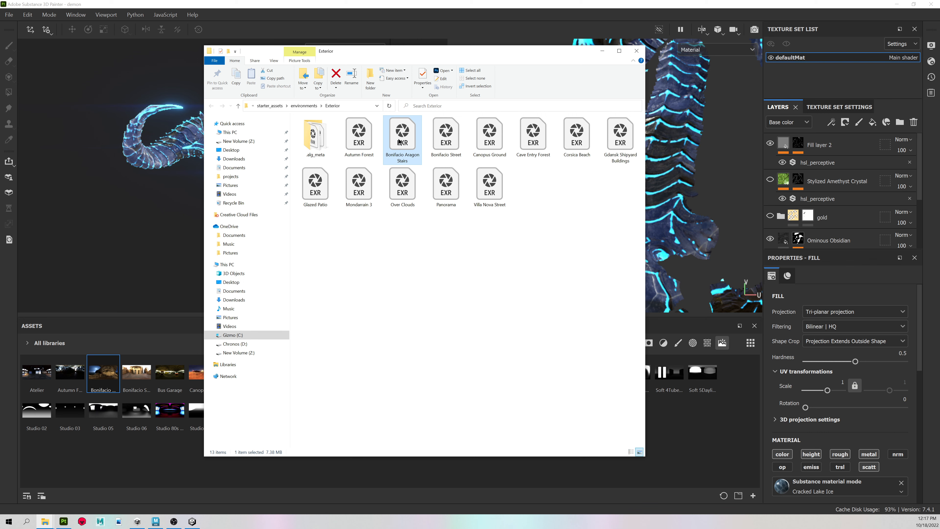
click(897, 4)
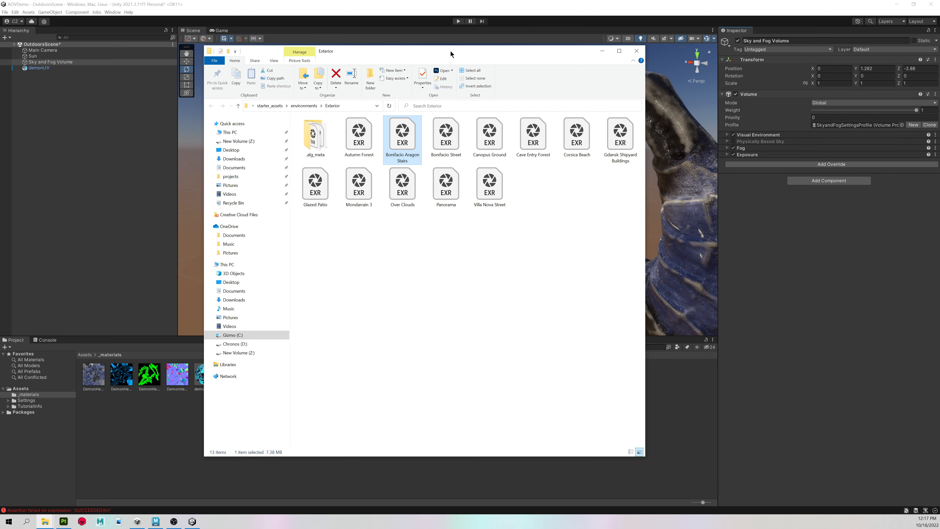
drag(450, 51, 660, 38)
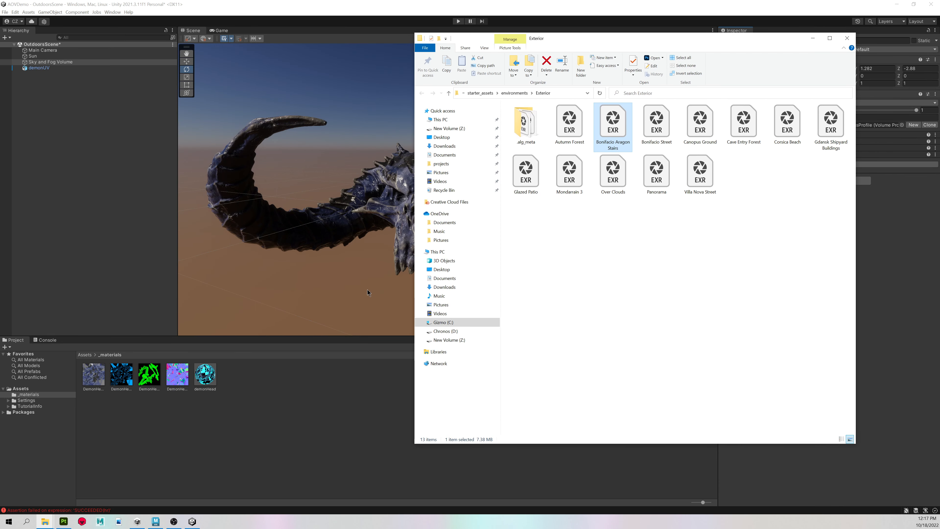
drag(274, 375, 273, 375)
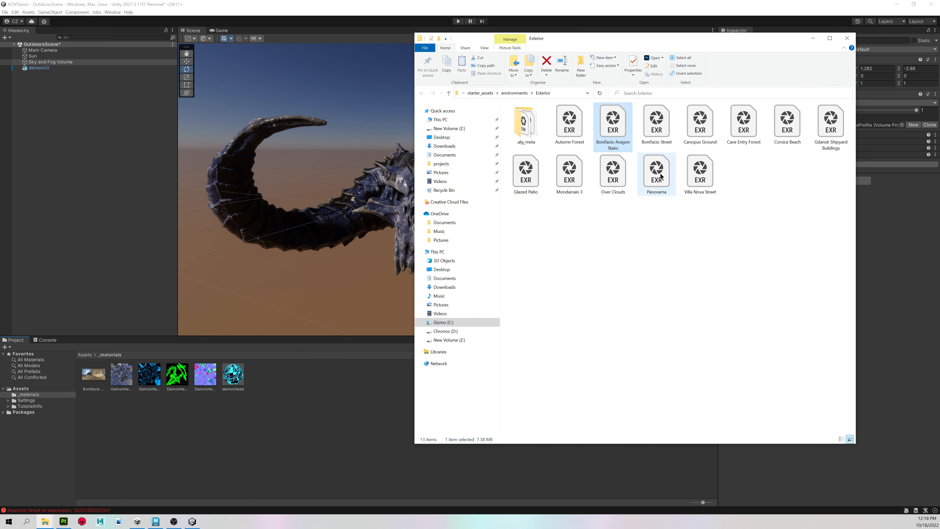
click(151, 410)
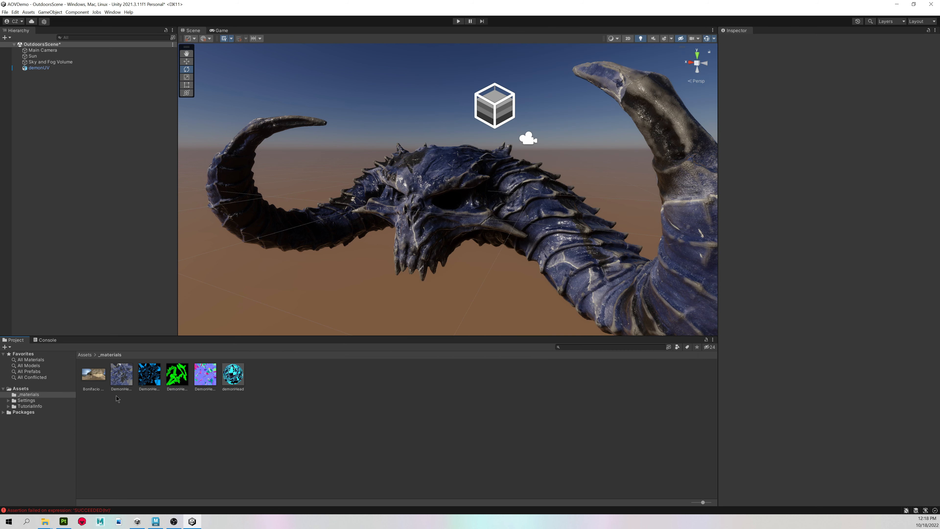
Set the Texture Shape of the Bonifacio Aragon Stairs texture to Cube and apply the import settings
click(95, 378)
click(275, 412)
click(93, 373)
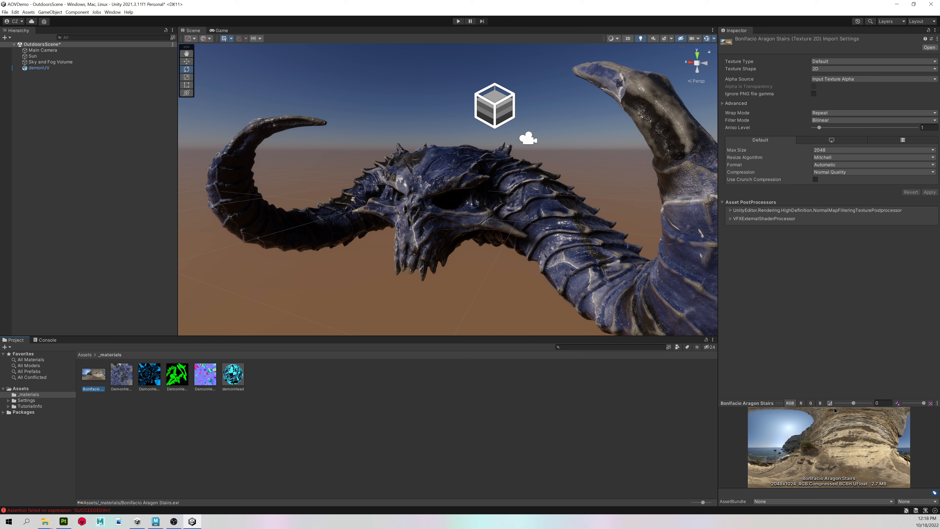
click(818, 70)
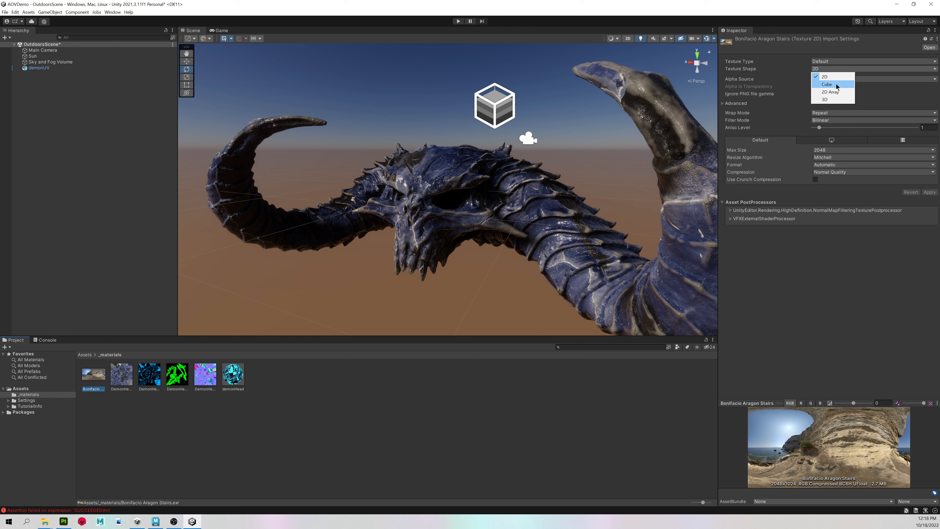
click(836, 85)
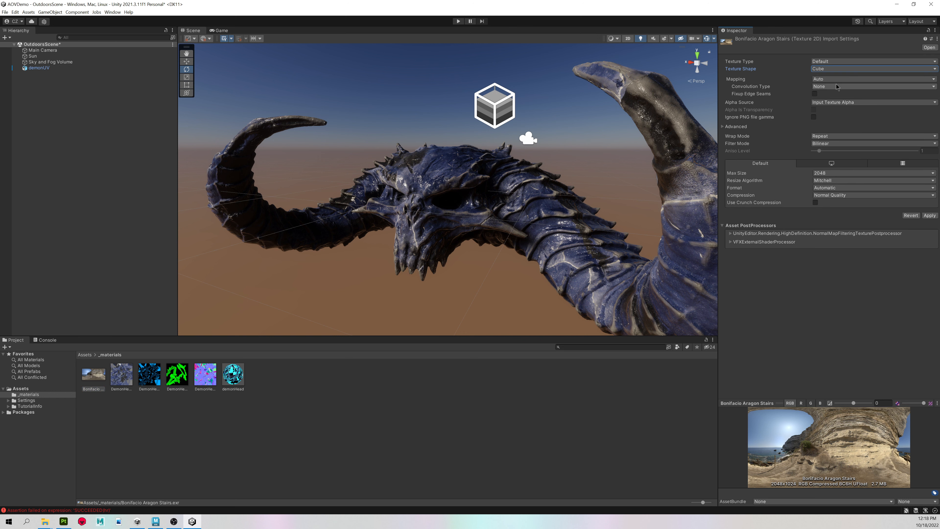
click(929, 217)
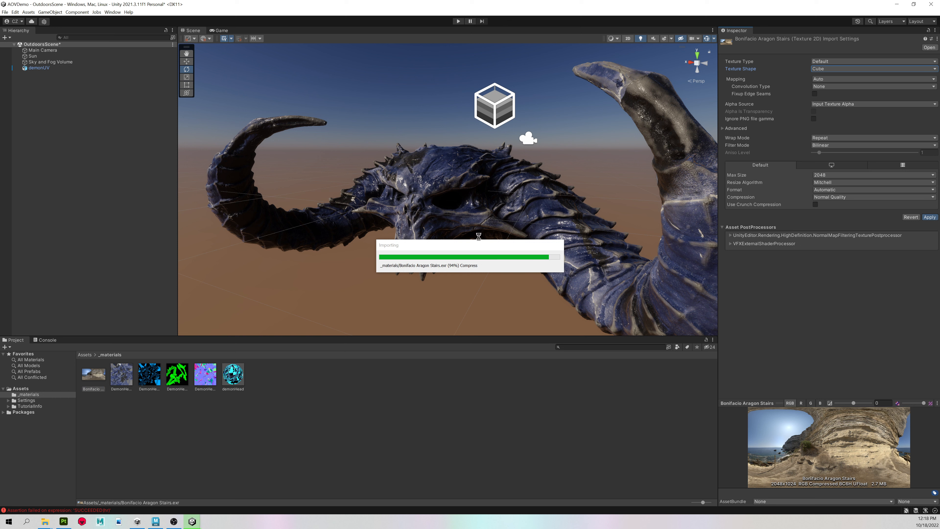
click(198, 396)
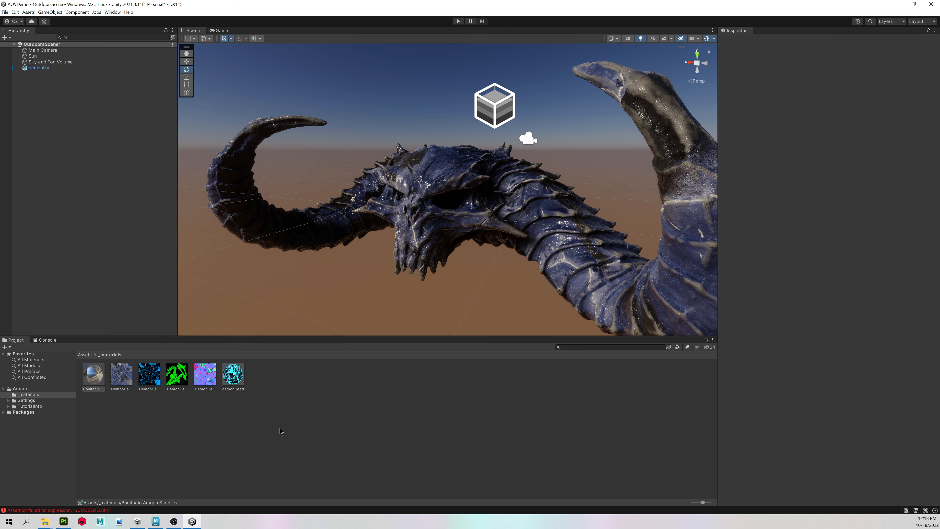
Add an HDRI Sky override to the Sky and Fog Volume and assign Bonifacio Aragon Stairs as its enabled Hdri Sky cubemap
click(39, 63)
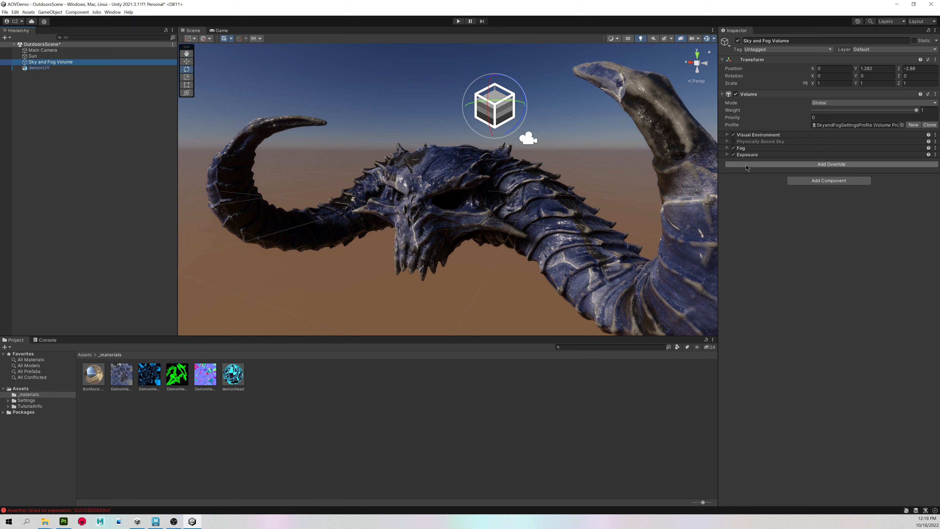
click(824, 165)
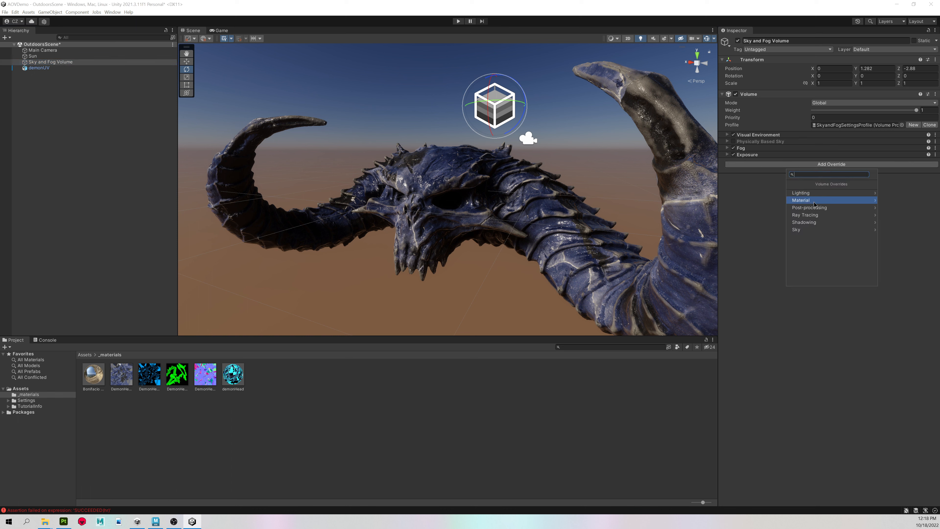
click(830, 229)
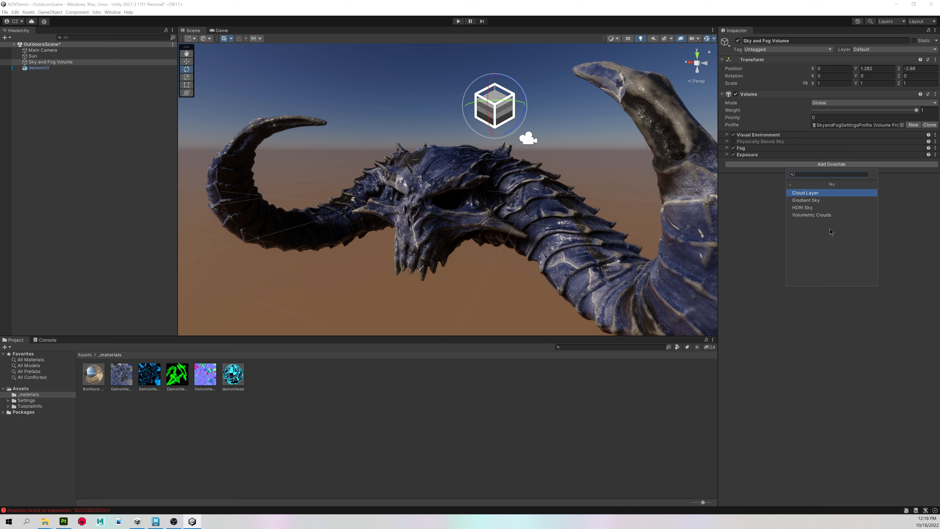
click(806, 208)
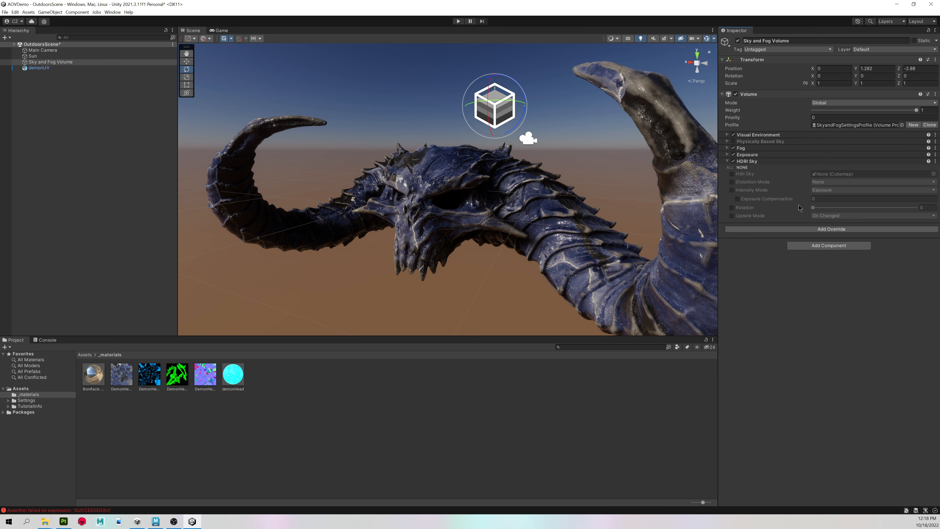
click(732, 174)
drag(94, 377, 837, 175)
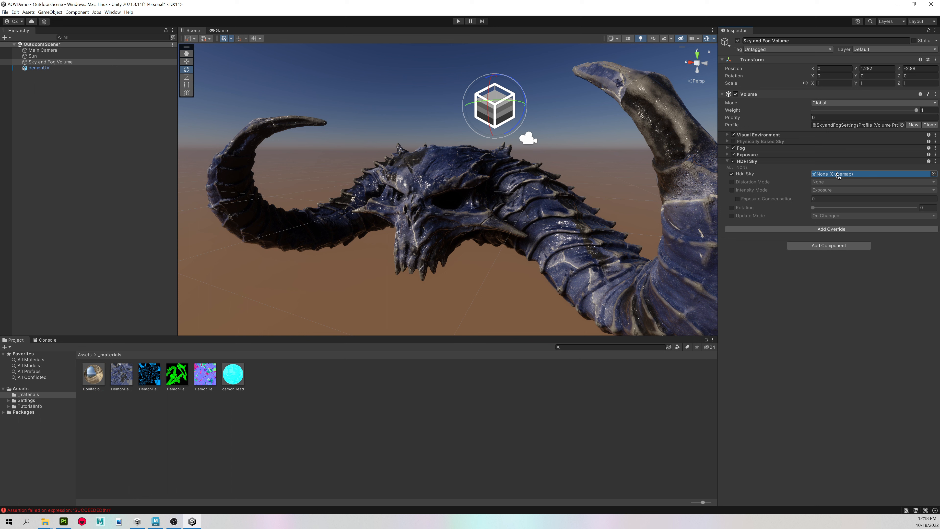
drag(837, 175, 837, 175)
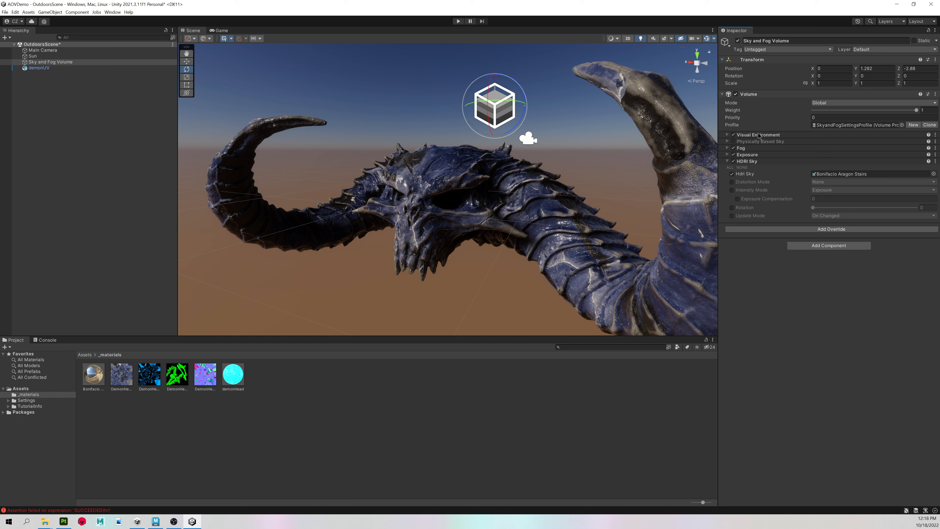
Set the Sky type in the volume's Visual Environment override to HDRI Sky
click(727, 135)
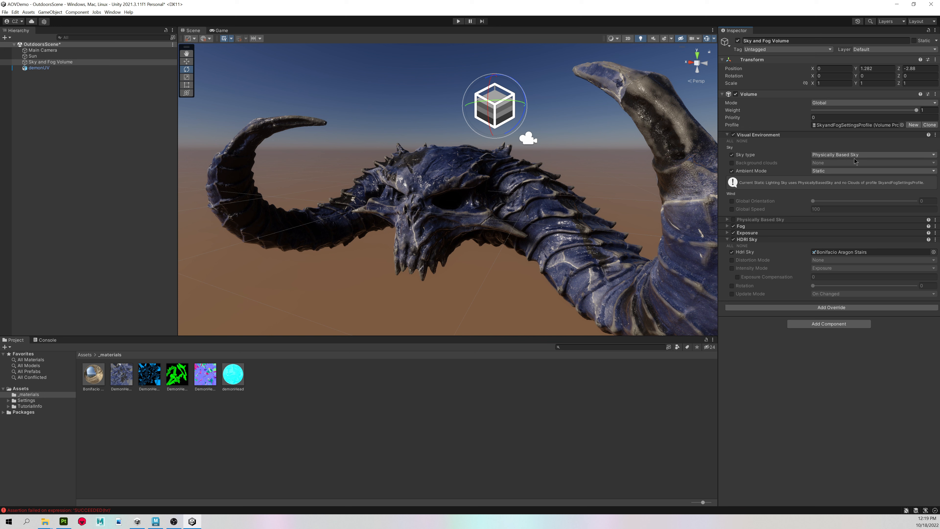
click(824, 155)
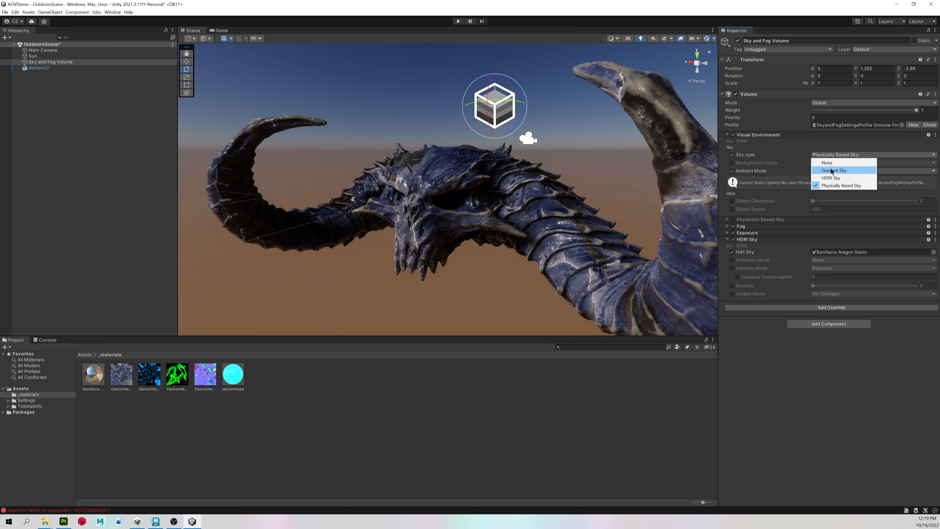
click(831, 178)
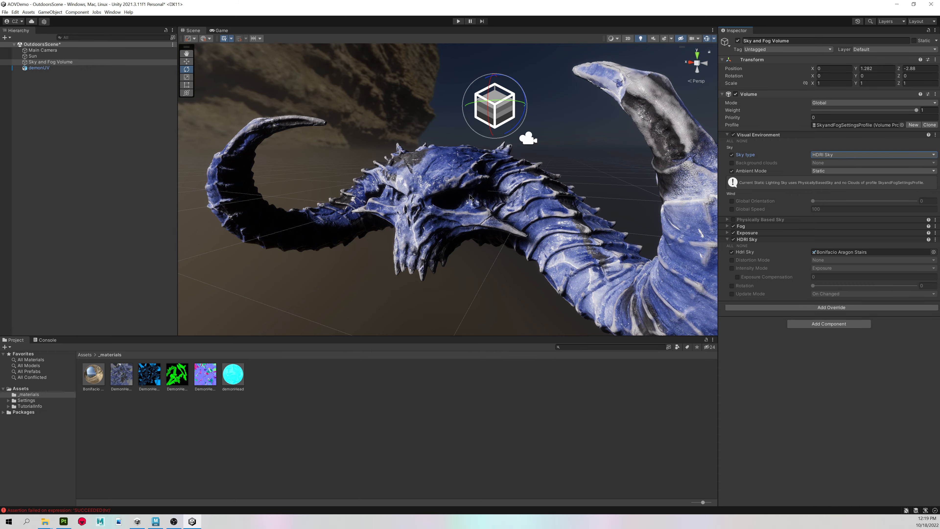
alt+drag(456, 197, 437, 200)
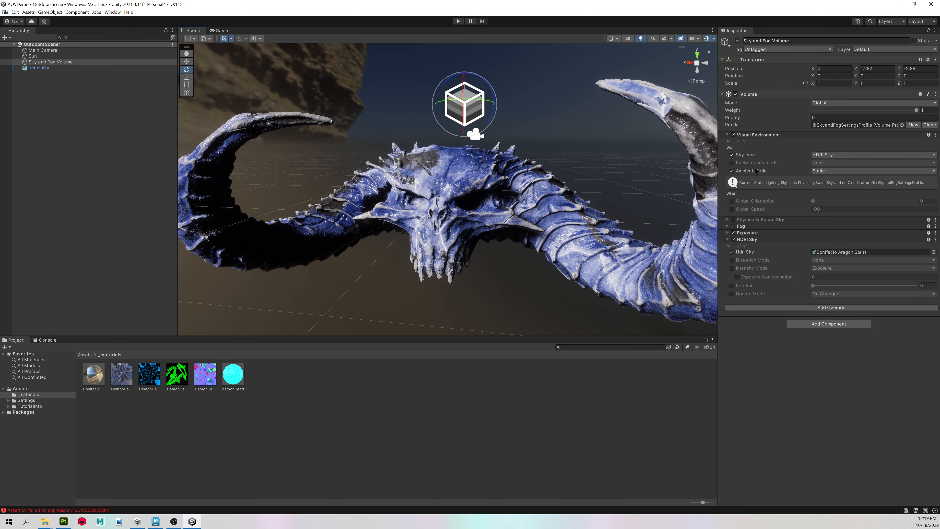
Enable the HDRI Sky's Rotation, Intensity Mode and Exposure Compensation overrides, and set Exposure Compensation to 15.2
click(732, 285)
drag(812, 287, 738, 279)
click(731, 268)
click(738, 276)
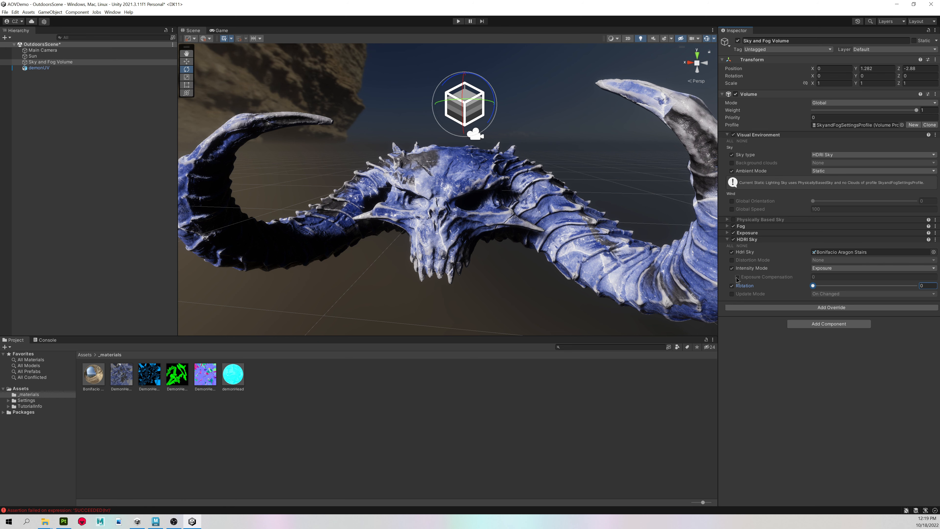
drag(759, 277, 783, 275)
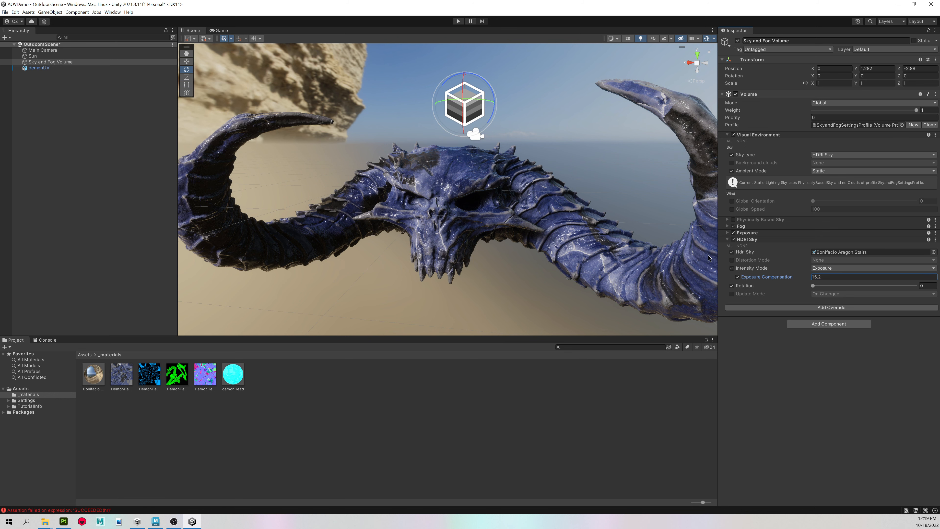
mouse_move(676, 255)
alt+mouse_down()
mouse_move(698, 245)
mouse_move(685, 251)
alt+mouse_up()
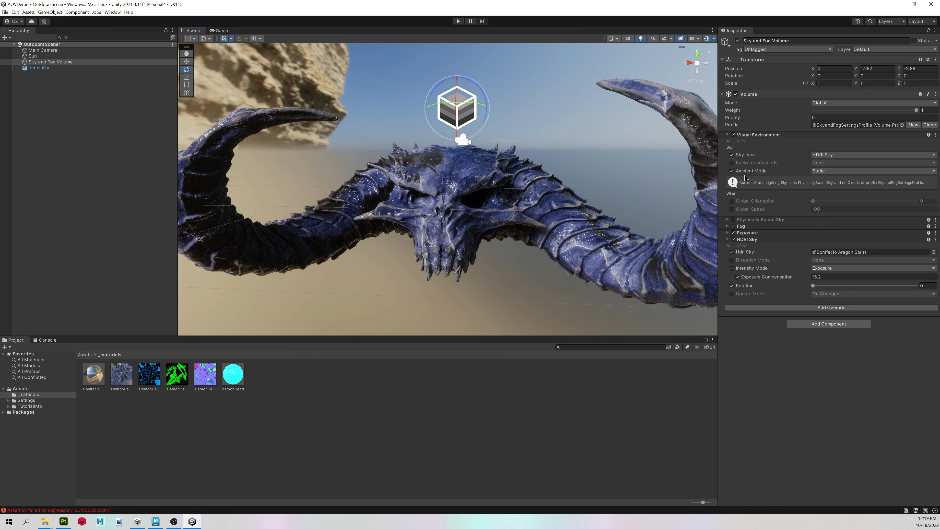
Enable the Fog's Albedo, Ambient Light Probe Dimmer and Volumetric Fog Distance overrides, and set Volumetric Fog Distance to 57.3
click(741, 226)
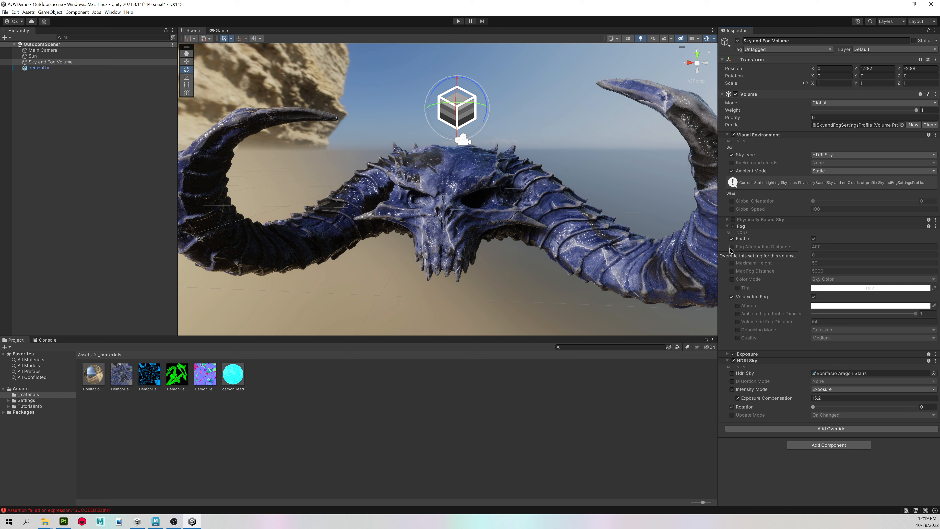
click(737, 305)
click(737, 313)
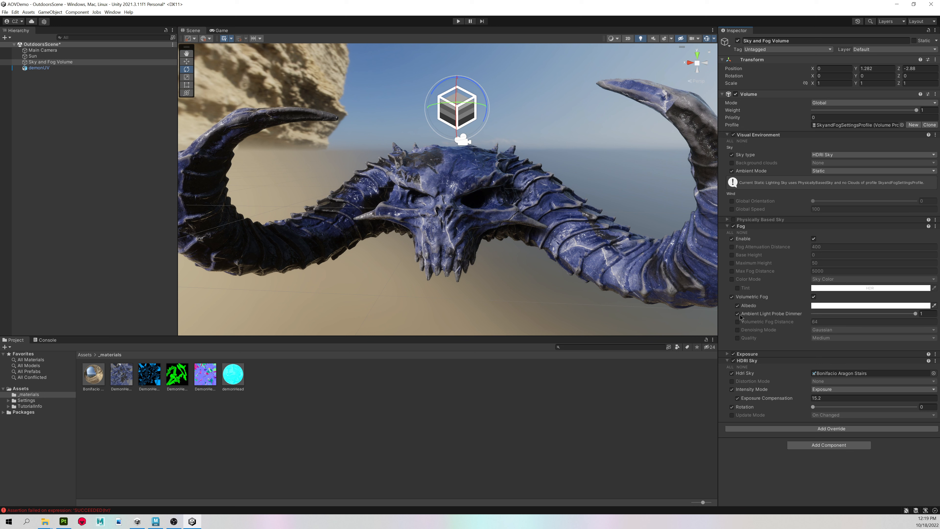
click(737, 322)
drag(755, 322, 795, 320)
drag(19, 318, 8, 318)
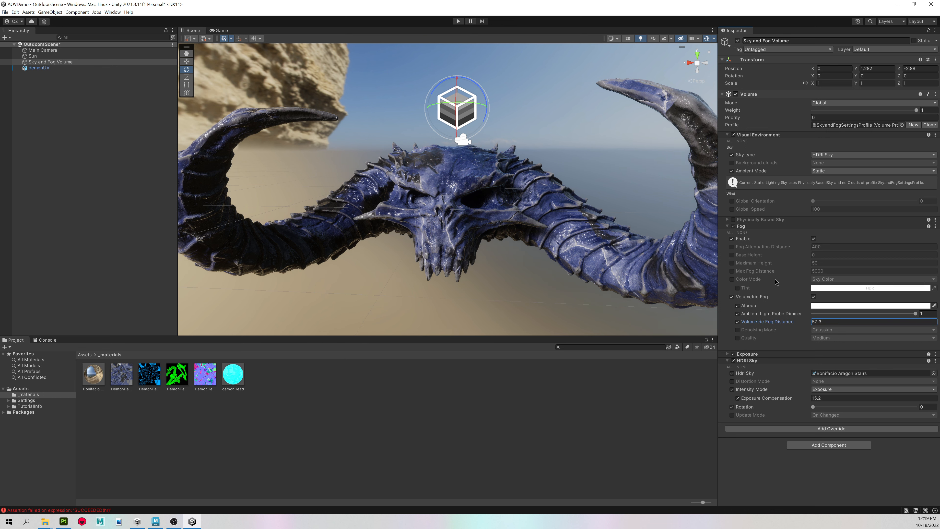
Enable the Fog's Fog Attenuation Distance and Base Height overrides, and set Base Height to 158.34
click(732, 247)
click(732, 254)
drag(748, 256, 825, 314)
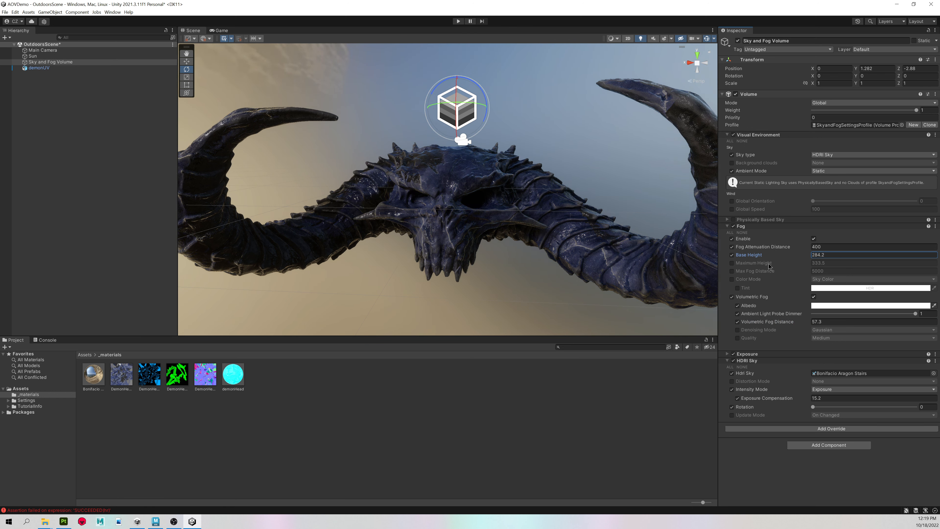
drag(747, 257, 150, 182)
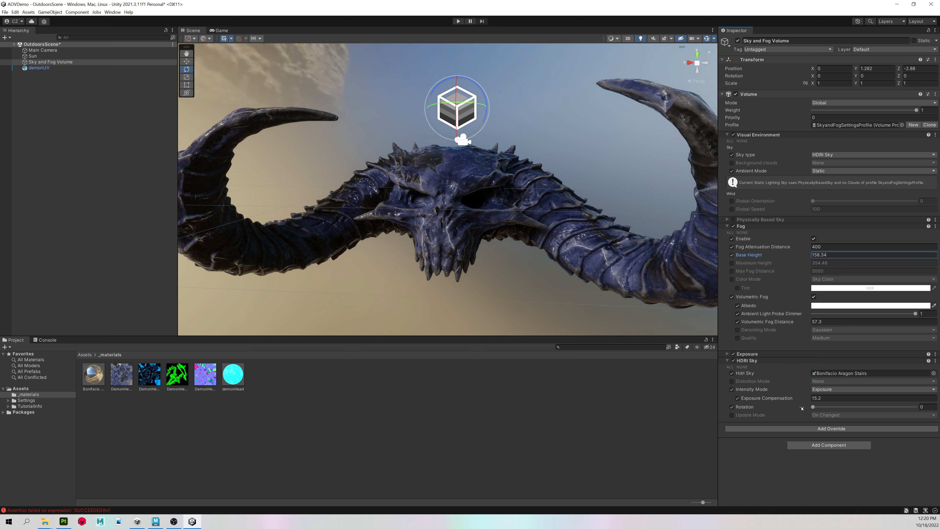
Set the HDRI Sky's Exposure Compensation to 16.1
drag(755, 398, 759, 398)
alt+drag(377, 256, 446, 243)
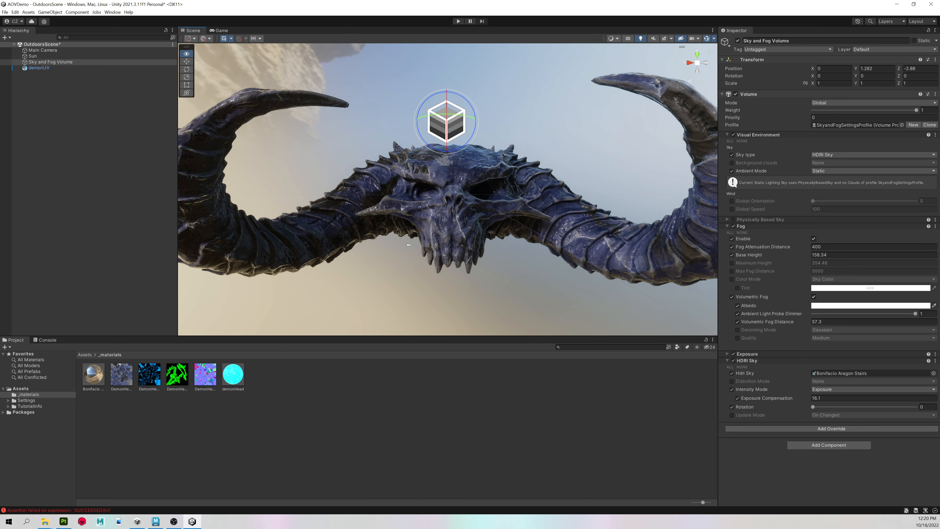
mouse_move(498, 243)
alt+right_down()
mouse_move(483, 240)
mouse_move(486, 257)
alt+right_up()
alt+drag(486, 256, 495, 257)
click(341, 398)
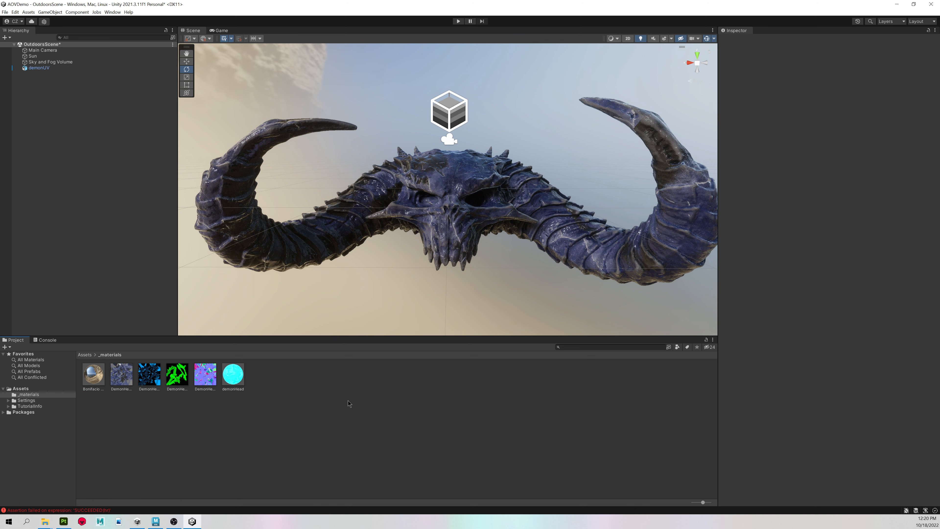
alt+drag(436, 227, 438, 234)
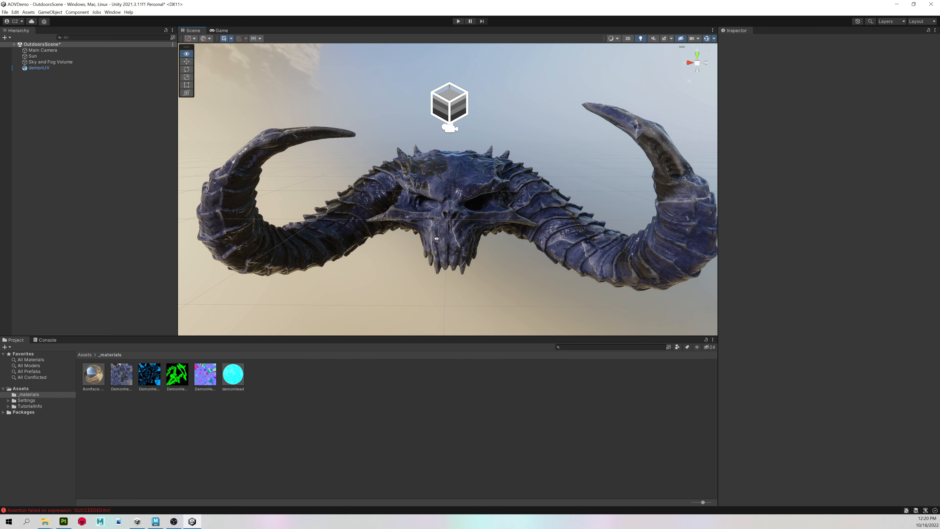
alt+drag(545, 224, 538, 221)
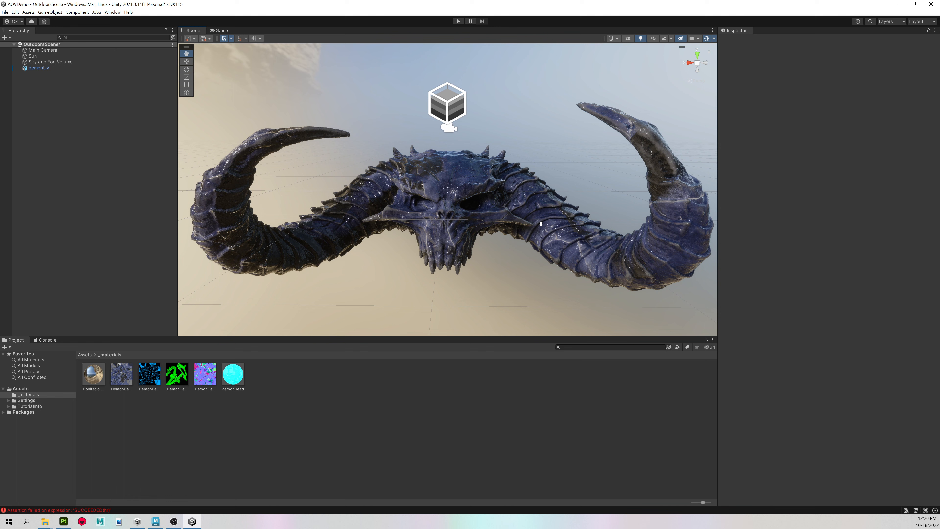
click(479, 185)
click(269, 377)
click(49, 61)
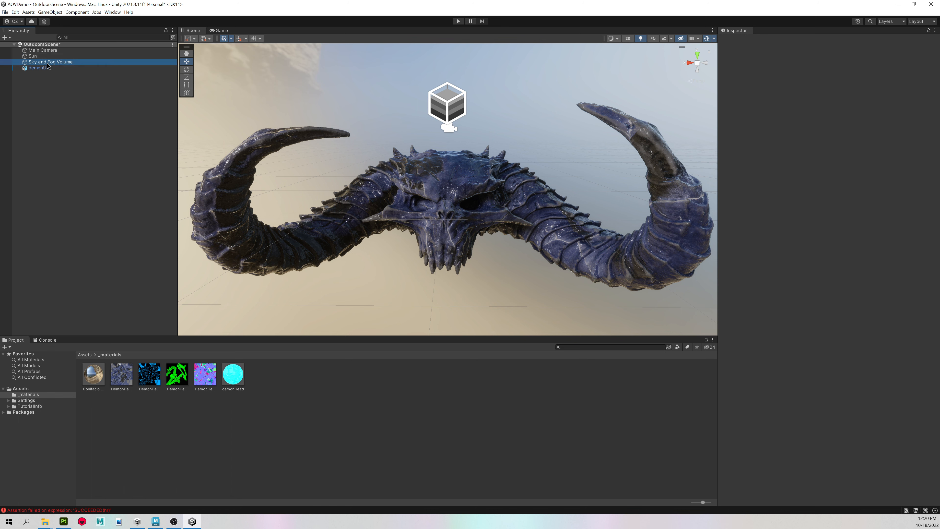
click(70, 133)
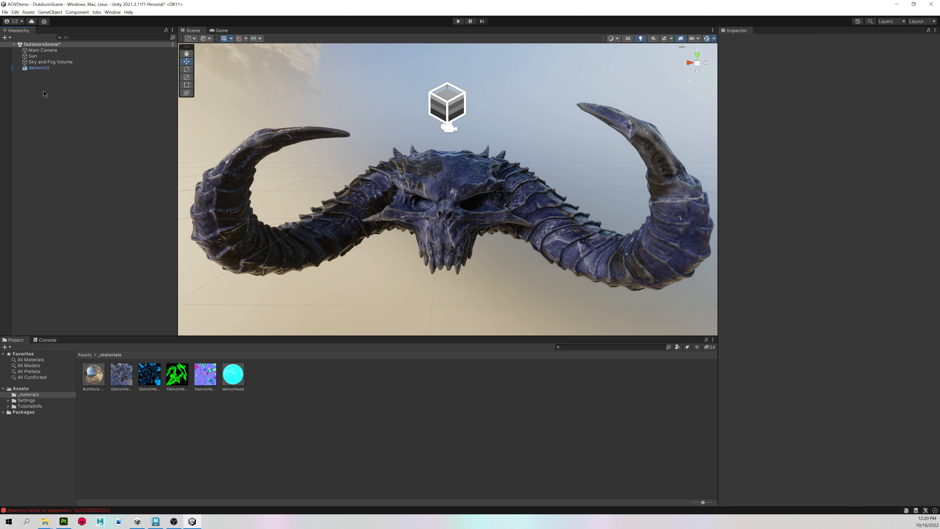
Create a Global Volume named "post processing" and move it away from the head to about X 2.505, Y 1.389
right_click(60, 95)
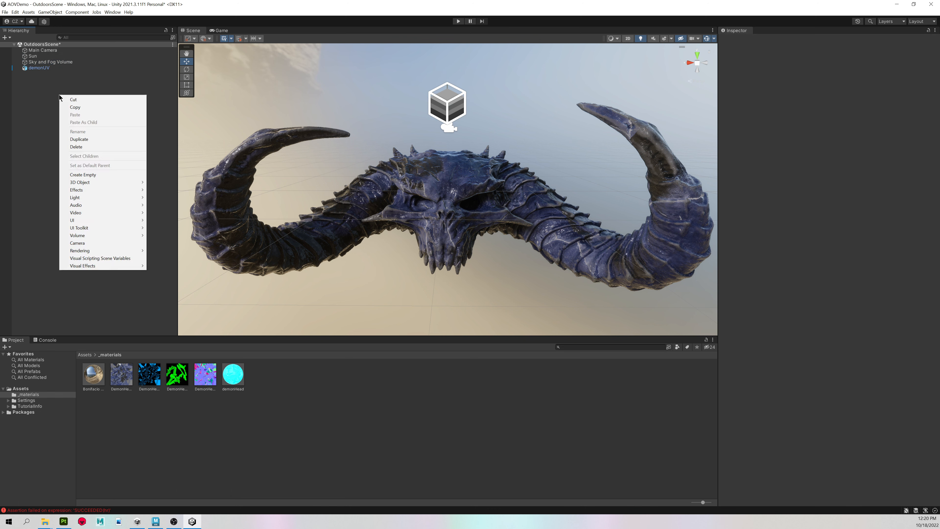
mouse_move(130, 235)
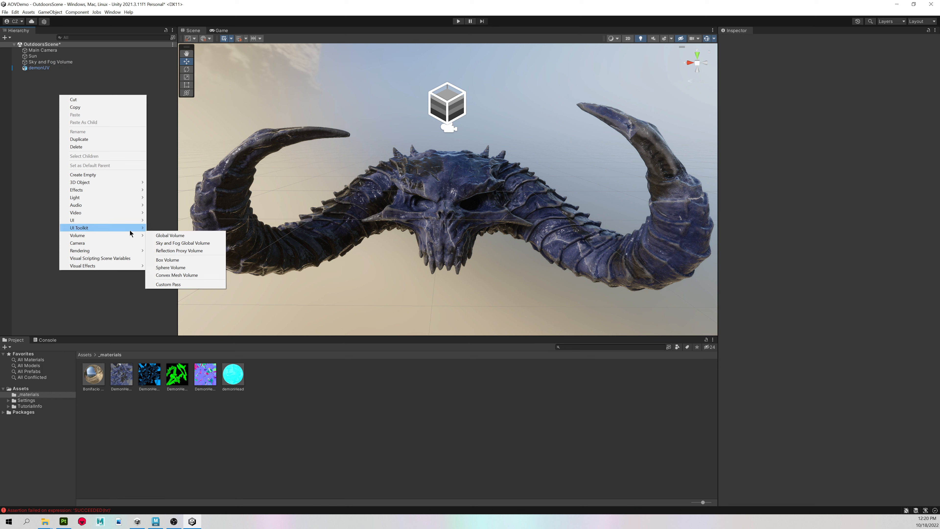
click(185, 236)
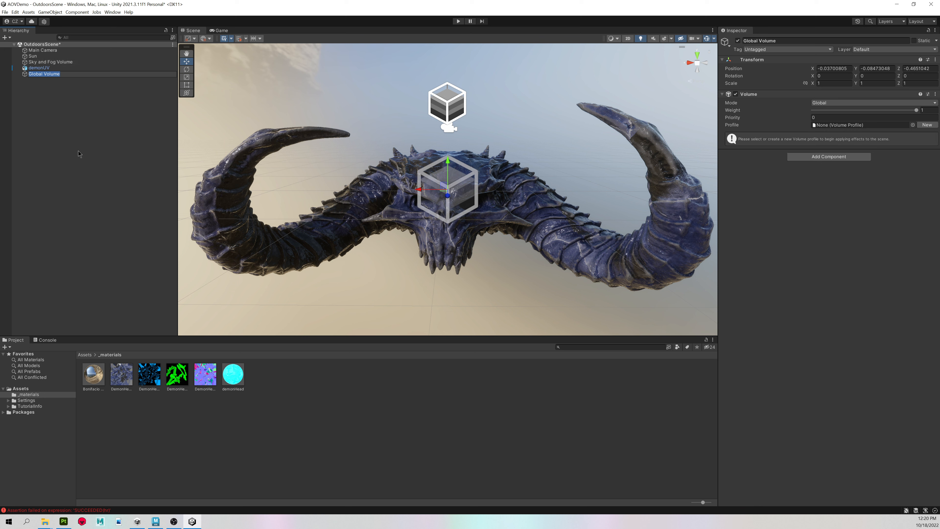
text(post processing)
key(Return)
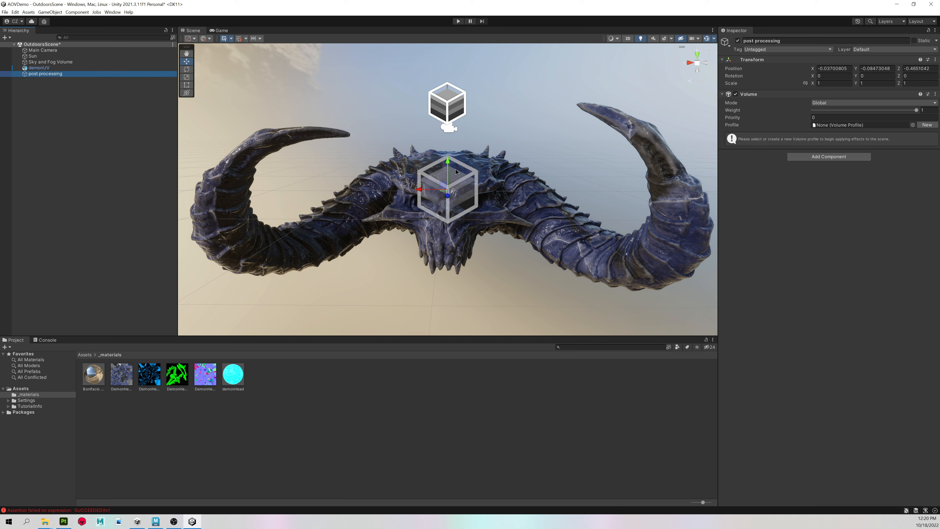
drag(448, 177, 213, 72)
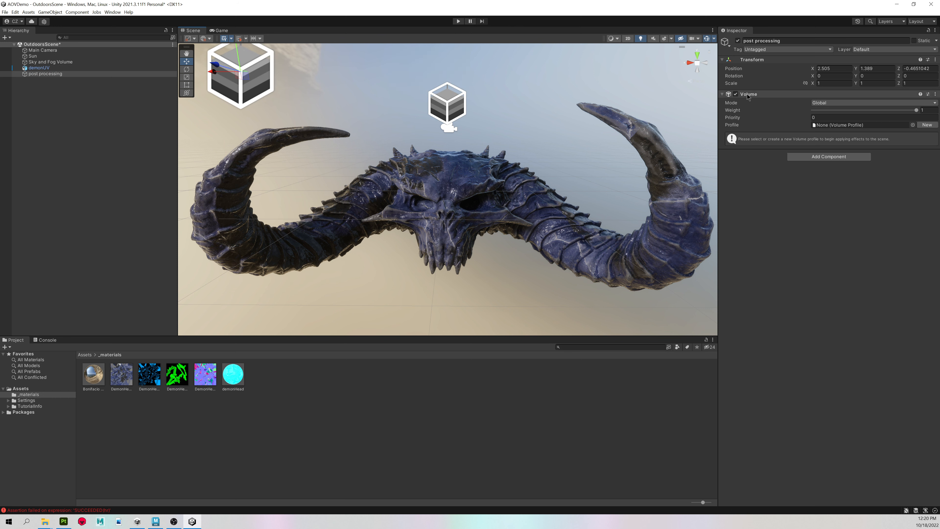
Create a new profile for the post processing volume and add a Bloom override to it
mouse_move(733, 127)
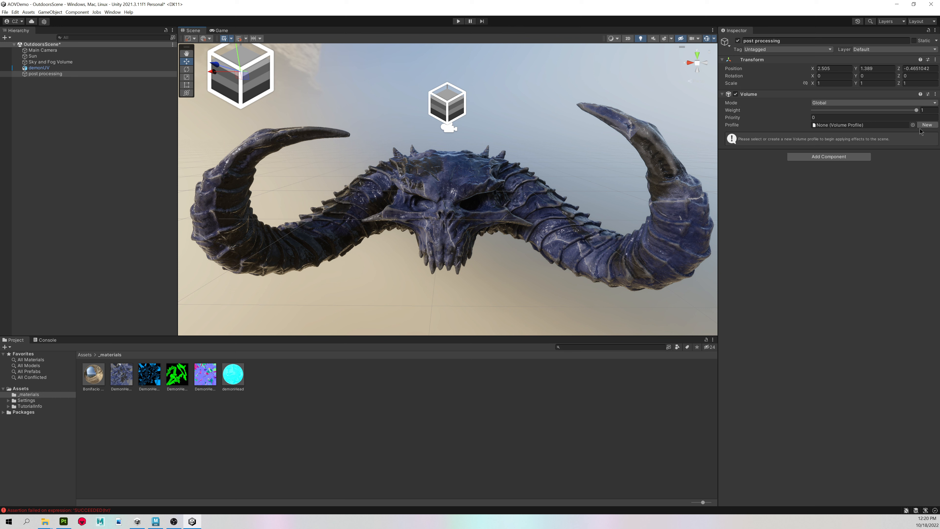
click(927, 124)
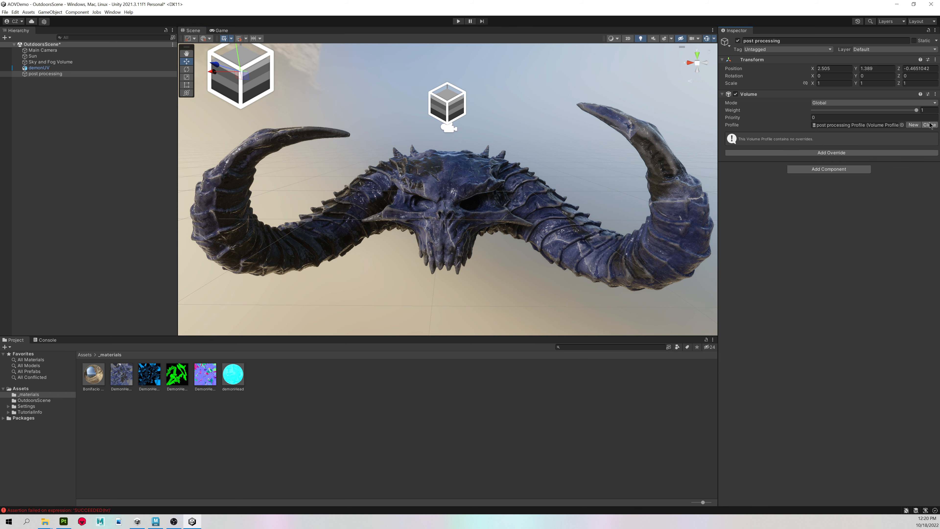
click(808, 153)
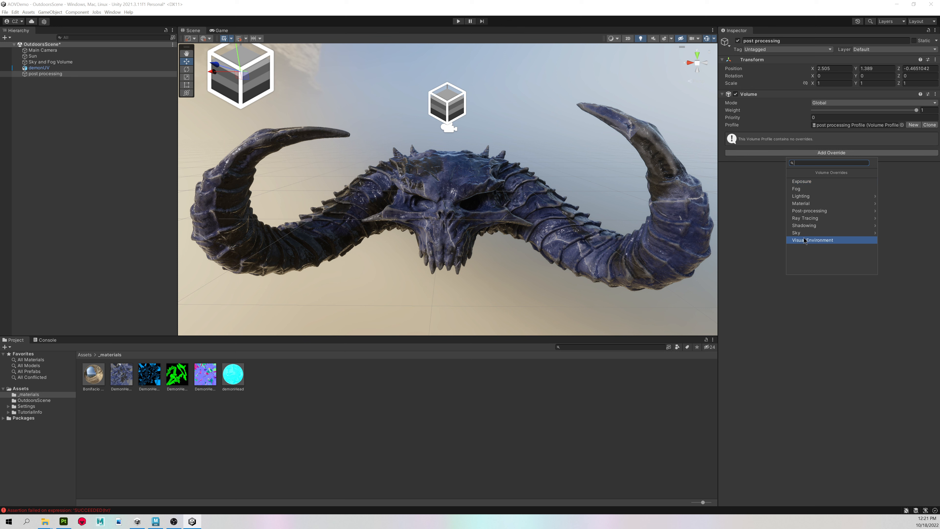
click(820, 210)
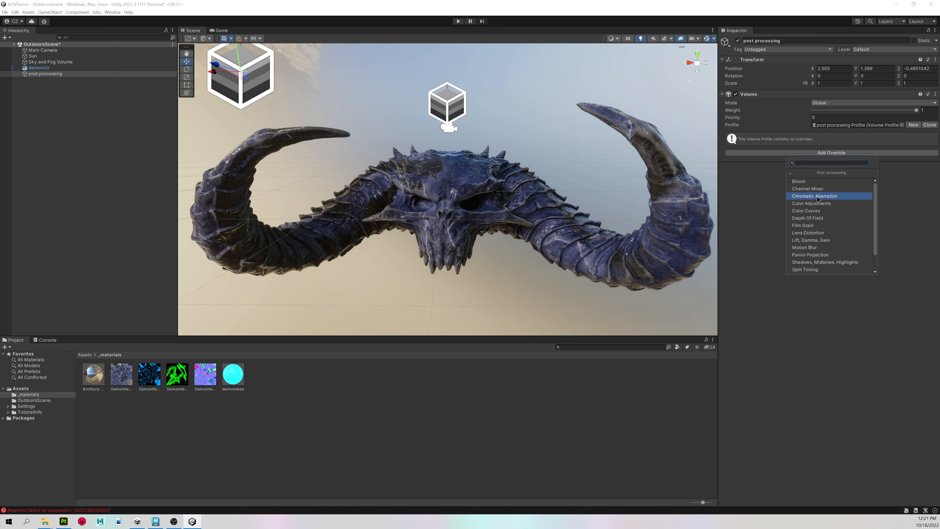
click(802, 182)
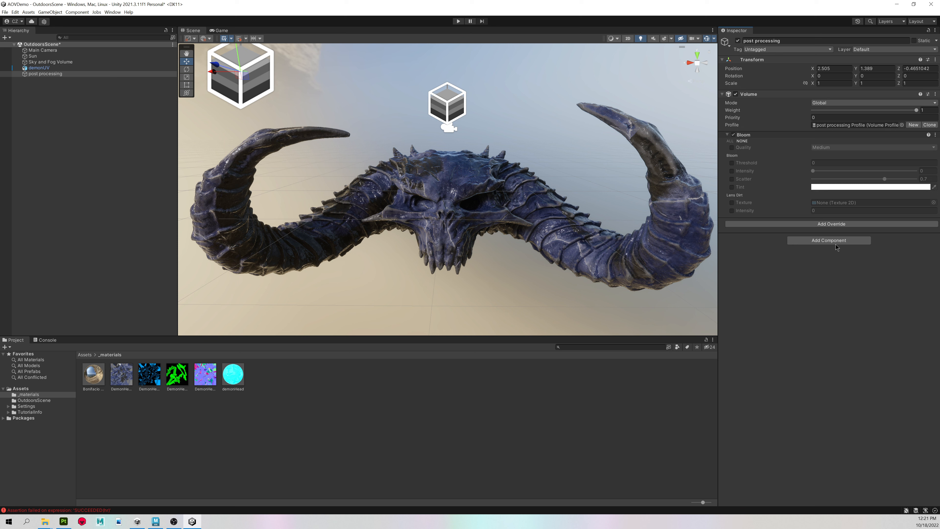
Enable Bloom's Quality, Threshold, Intensity and Scatter overrides, and set Quality to High
click(731, 148)
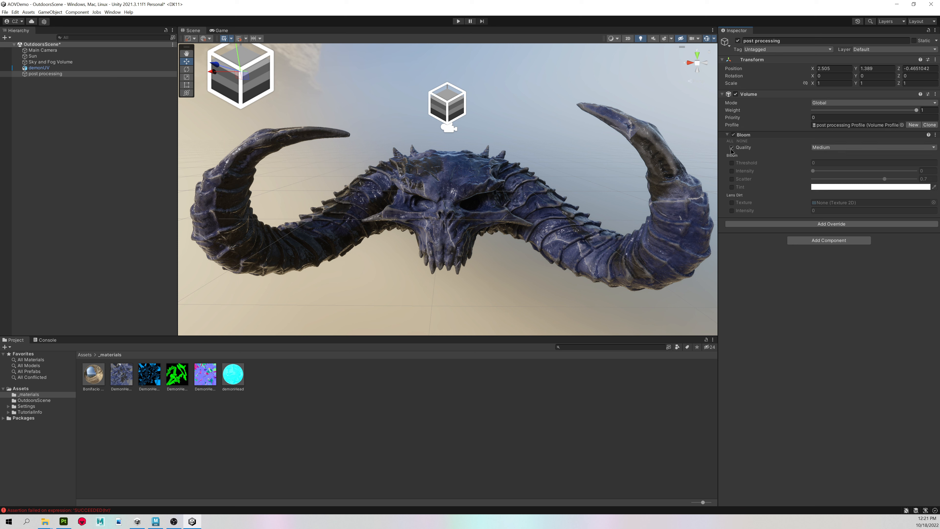
click(831, 149)
click(830, 177)
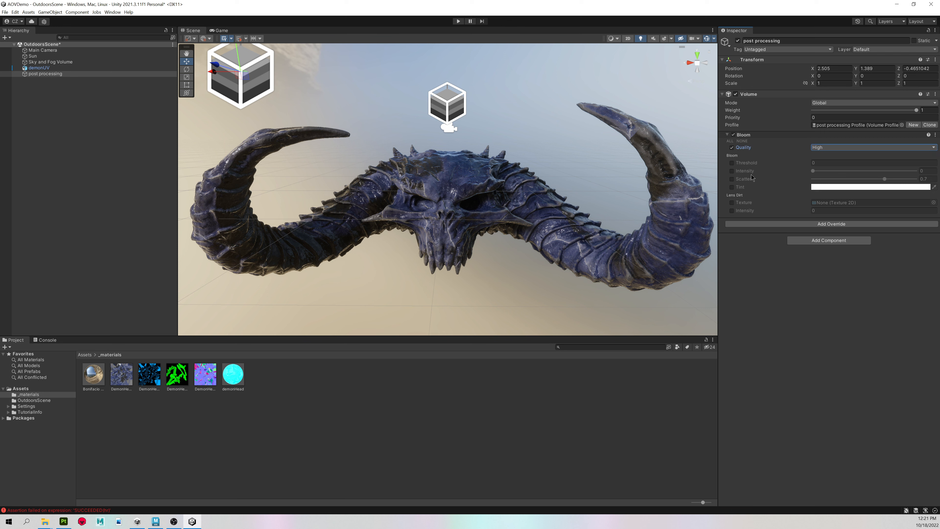
click(732, 163)
click(731, 171)
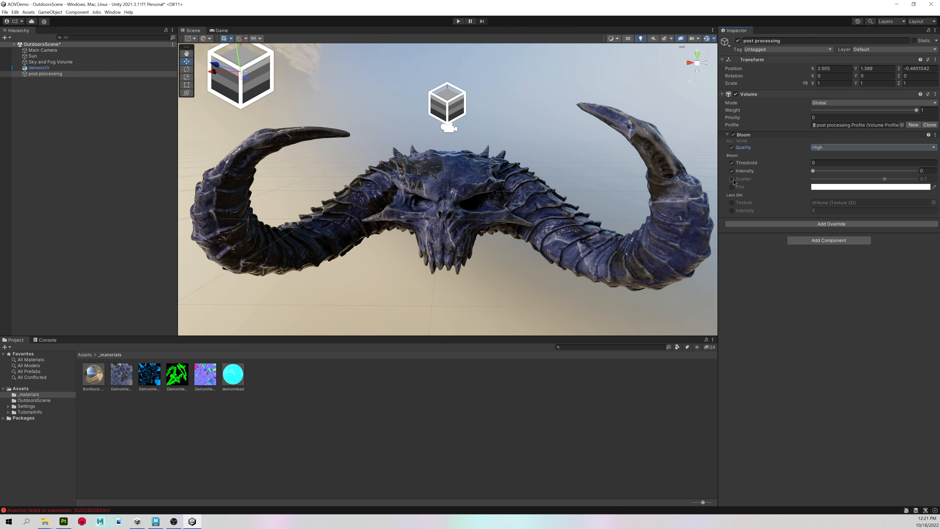
click(731, 179)
Set the Bloom Threshold to 35.92 and the Bloom Intensity to 1
drag(750, 166, 391, 195)
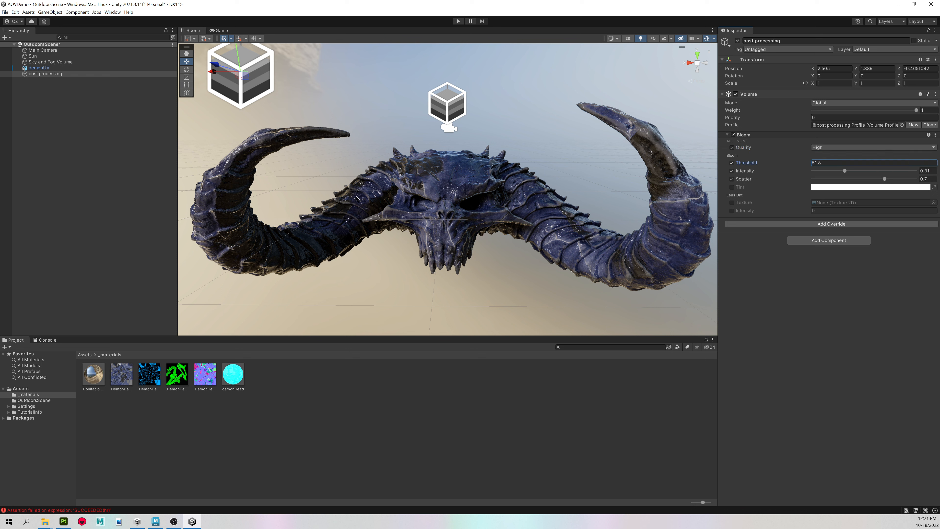
drag(743, 173, 735, 174)
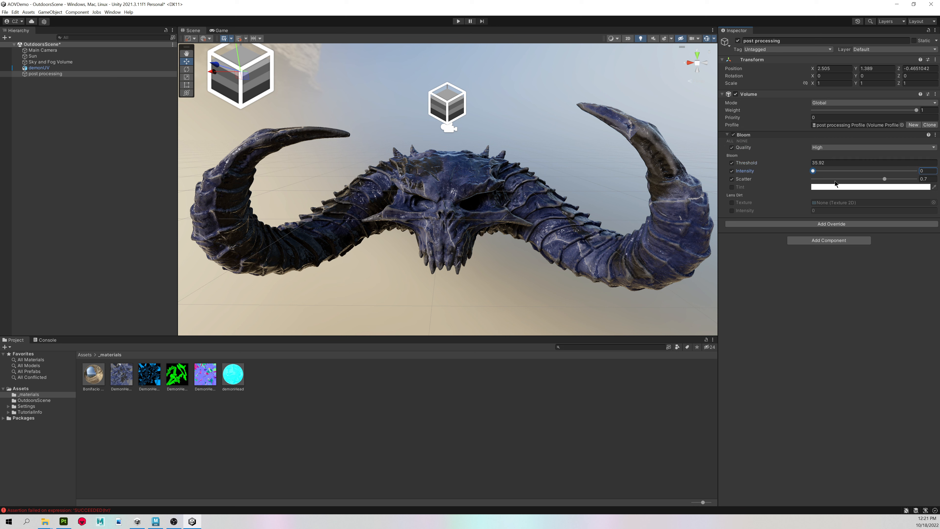
text(1)
Set the demonHead material's Emission Intensity to 100000 nits
click(233, 375)
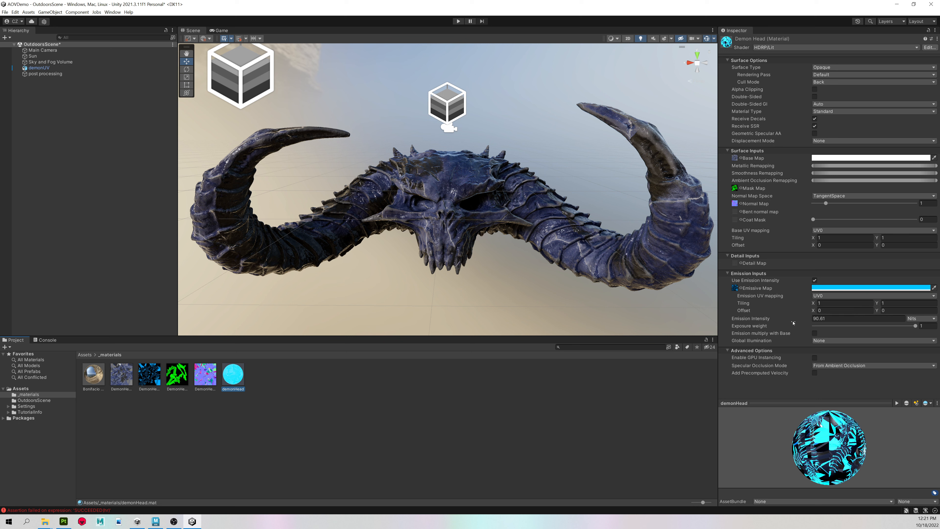
drag(744, 317, 642, 109)
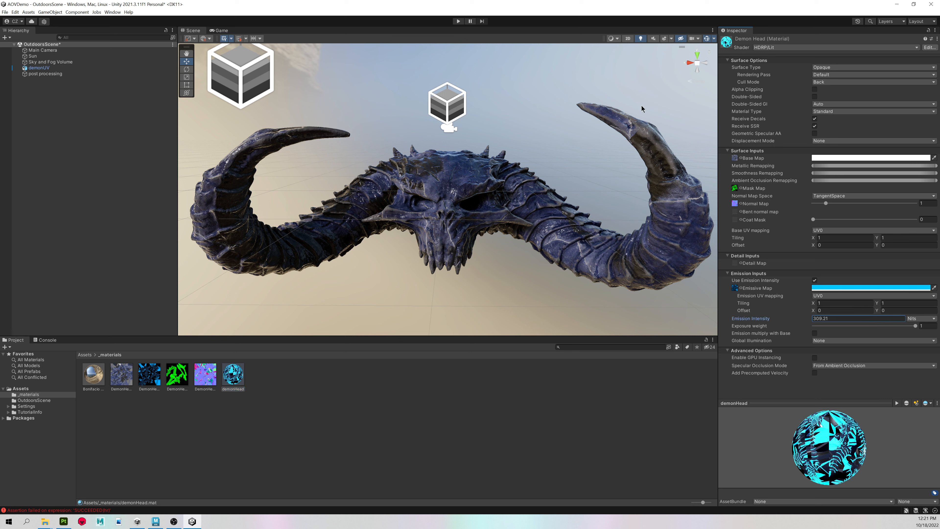
click(848, 317)
text(100000)
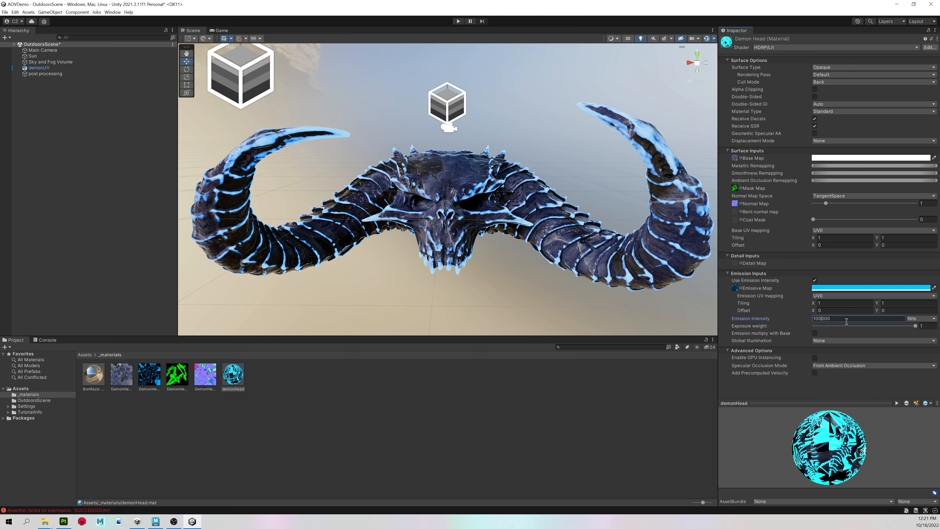
Set the Bloom Threshold of the post processing volume to 0.8
alt+drag(655, 219, 614, 221)
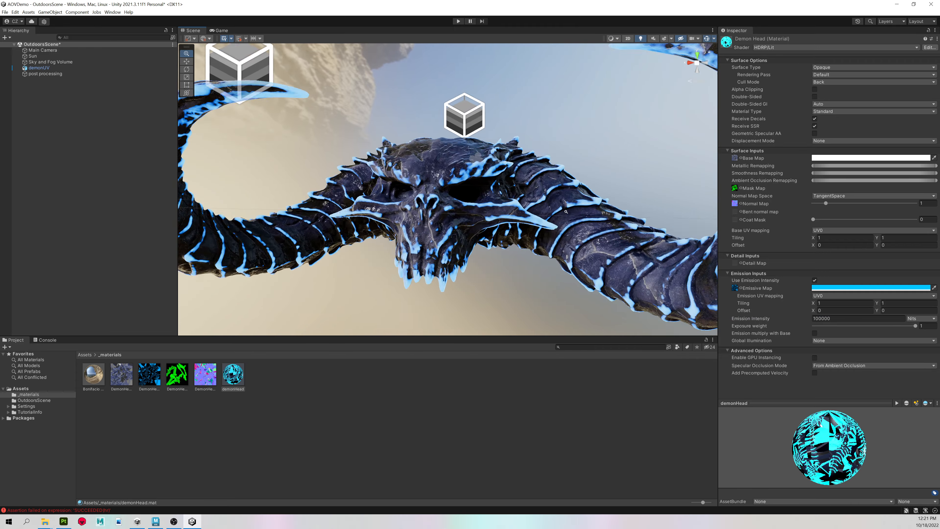
alt+right_drag(551, 220, 576, 219)
alt+drag(576, 220, 775, 302)
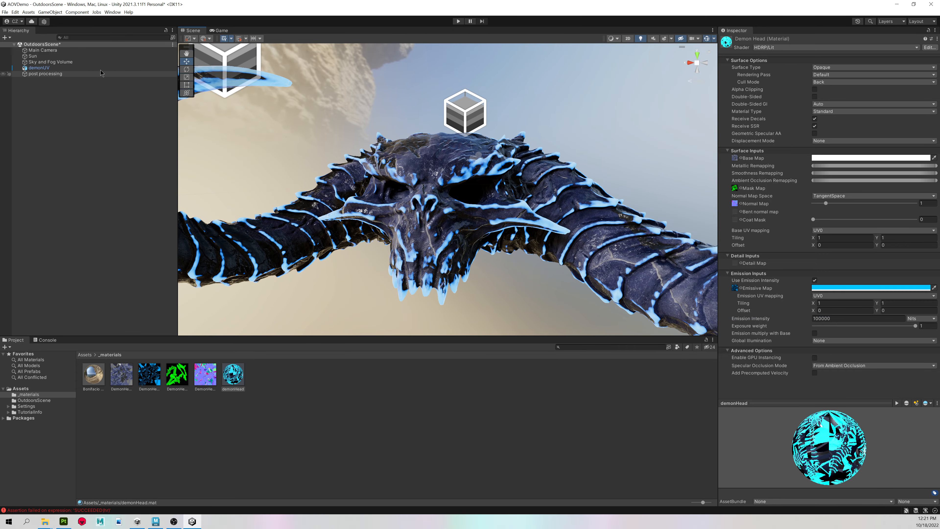
click(64, 73)
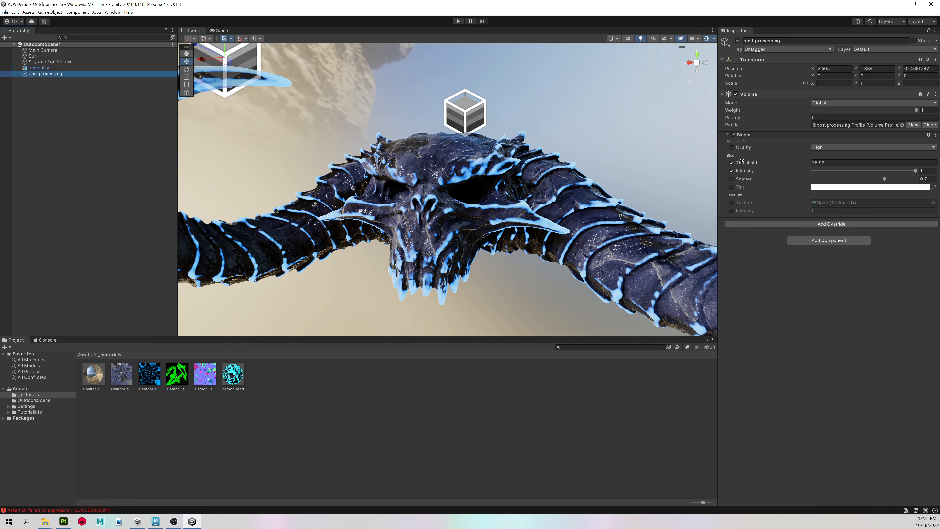
drag(745, 164, 693, 165)
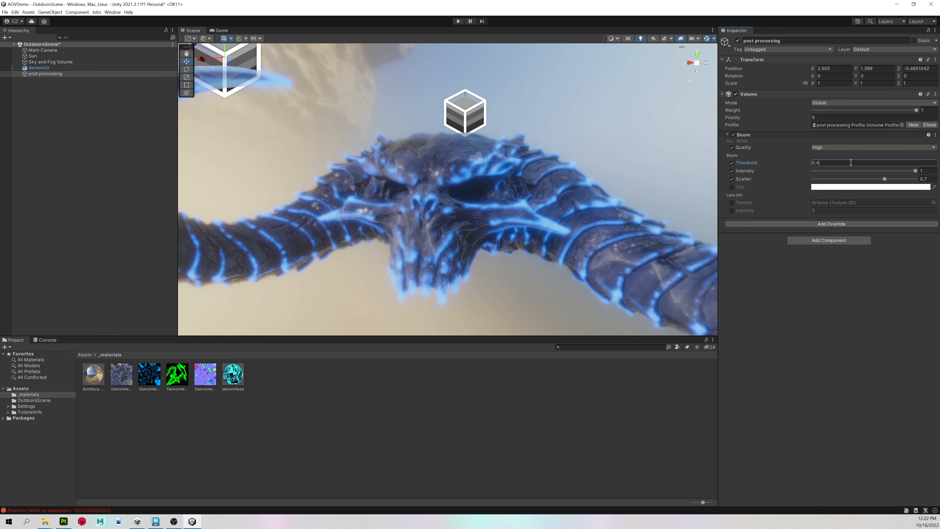
key(BackSpace)
text(8)
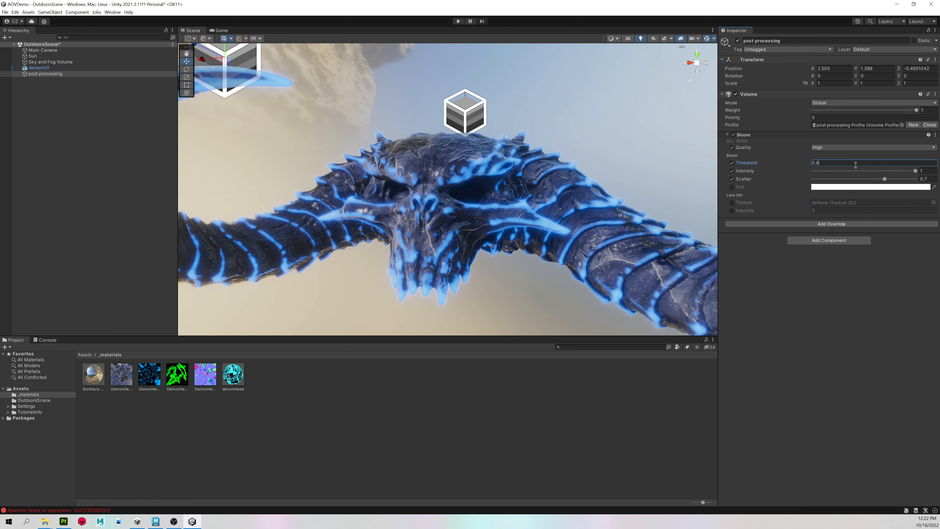
click(745, 170)
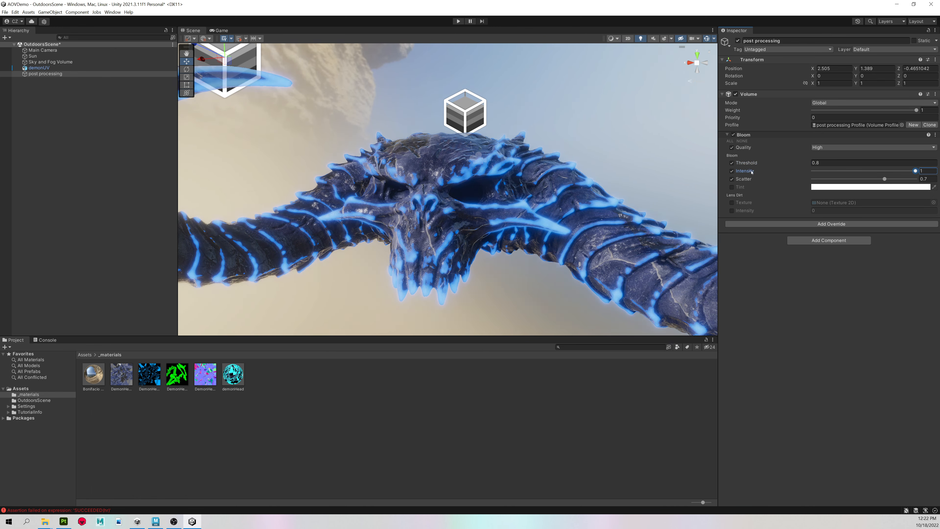
Set the Bloom Intensity to 0.557 and the Bloom Scatter to 0.88
drag(915, 171, 869, 174)
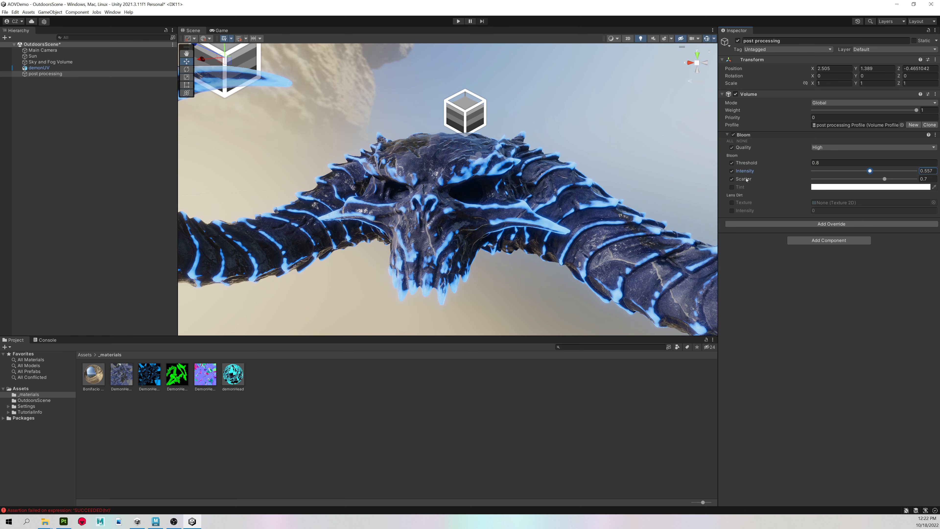
mouse_move(746, 181)
mouse_down()
mouse_move(735, 181)
mouse_move(746, 181)
mouse_up()
alt+drag(527, 204, 566, 216)
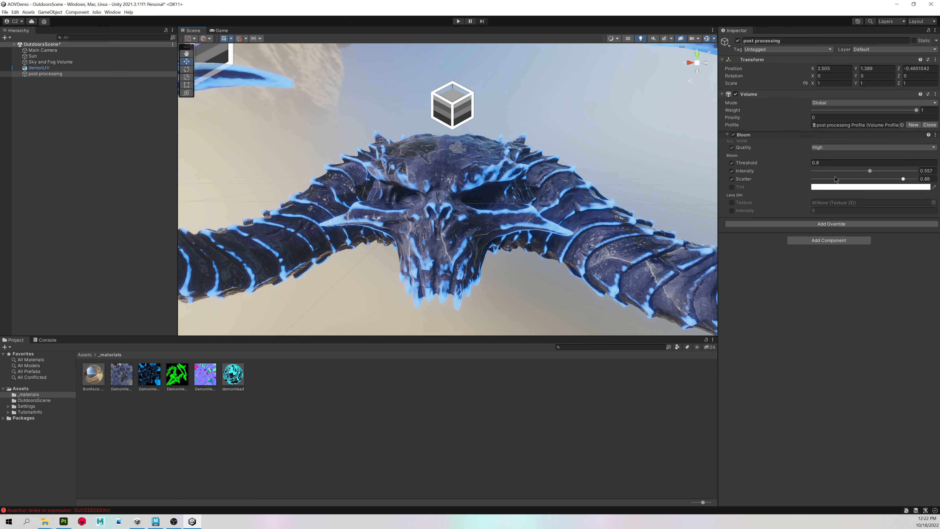
Change the demonHead material's emissive colour to the turquoise 00FFD3
click(230, 378)
click(820, 288)
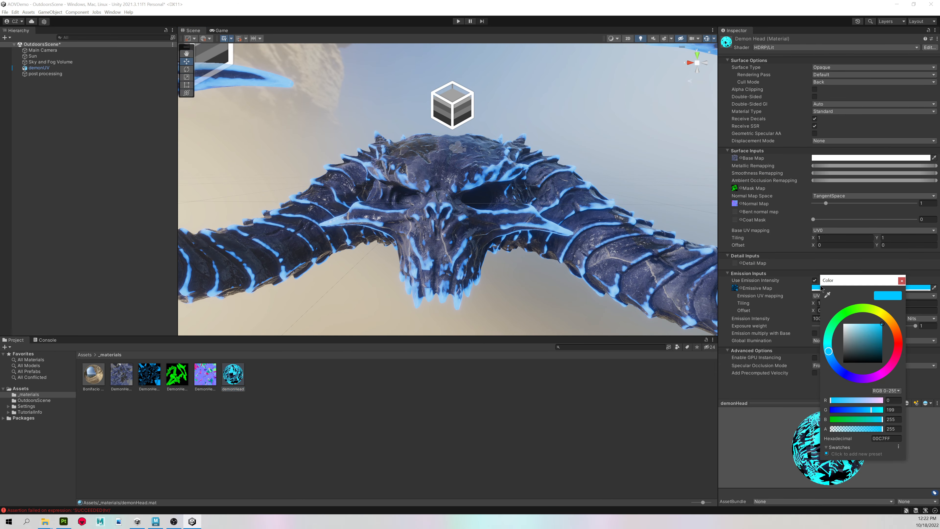
drag(845, 315, 807, 335)
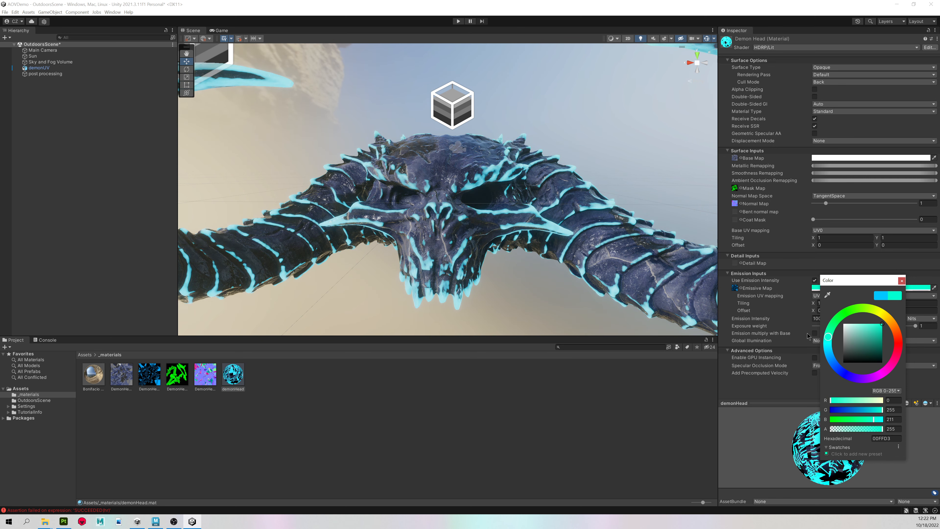
Set the HDRI Sky's Exposure Compensation in the Sky and Fog Volume to 11.44
alt+right_drag(555, 244, 521, 237)
alt+drag(522, 237, 504, 219)
click(89, 62)
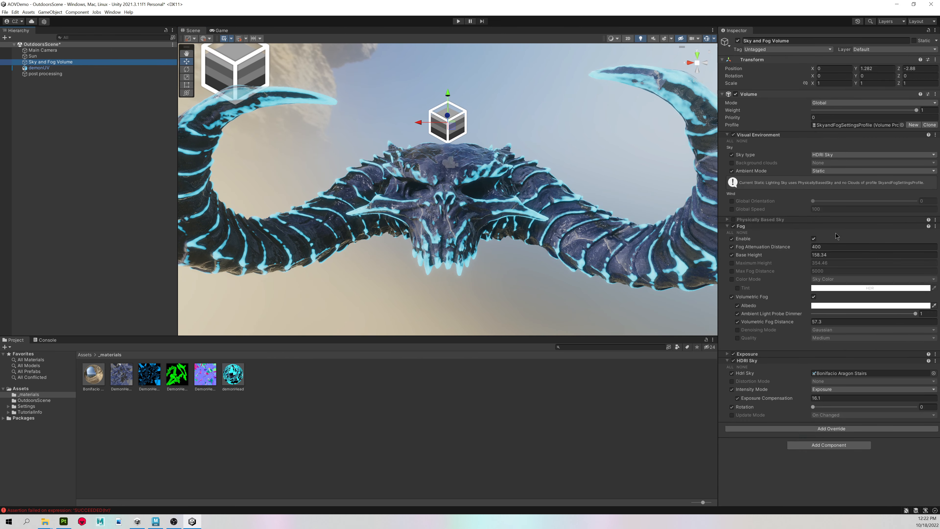
drag(761, 398, 699, 383)
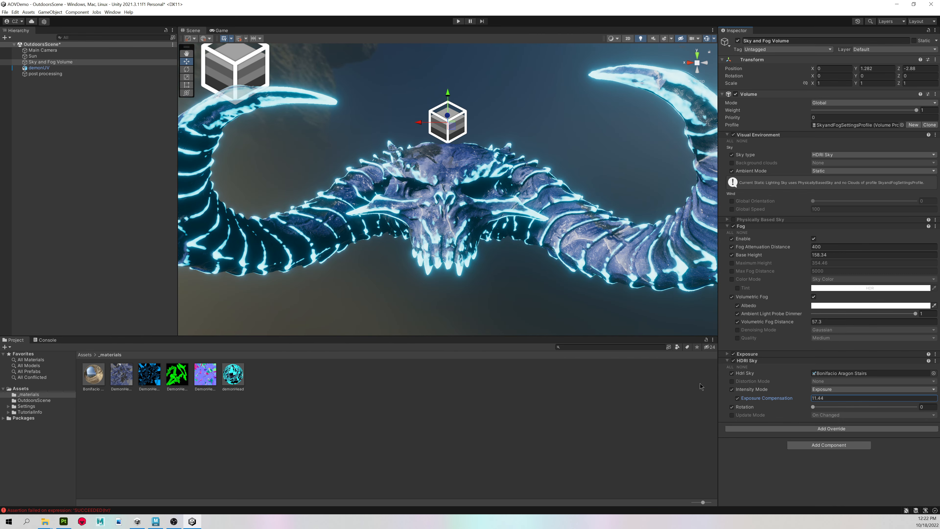
alt+right_drag(623, 290, 596, 281)
alt+drag(596, 281, 492, 237)
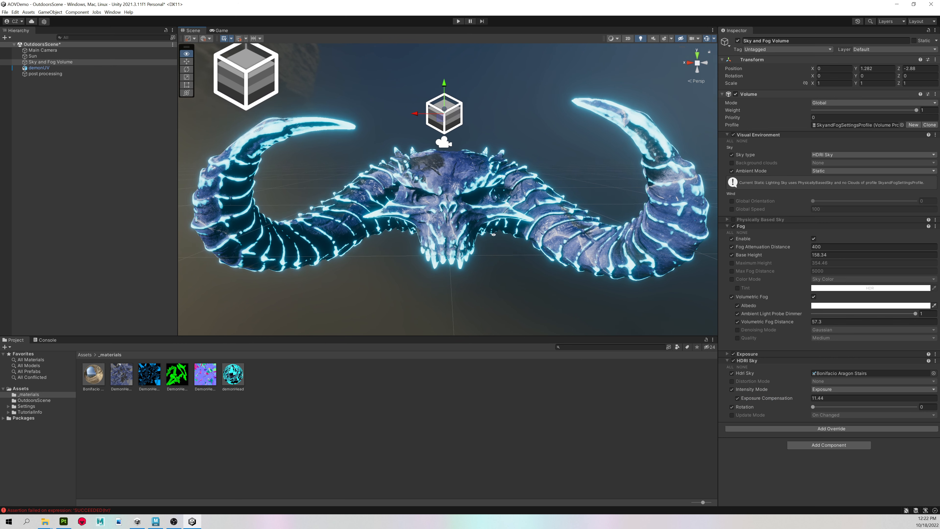
alt+right_drag(492, 237, 487, 235)
click(511, 296)
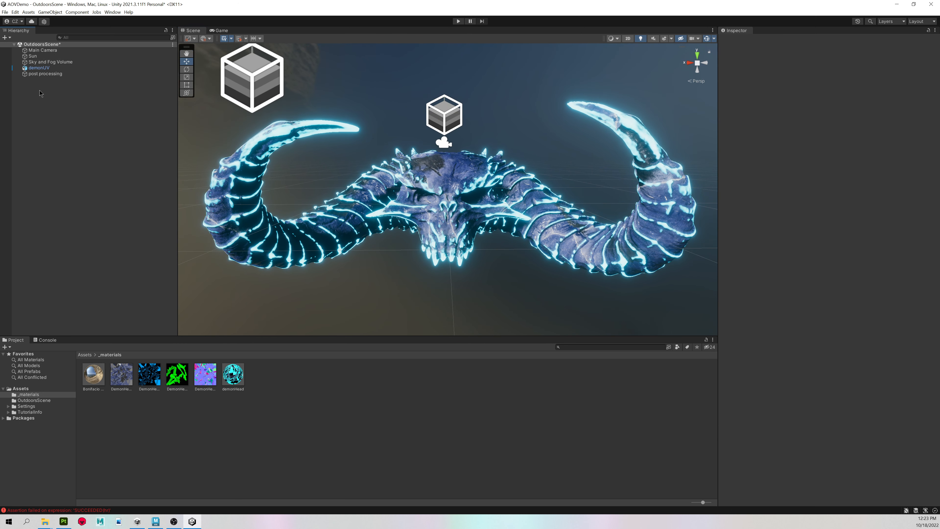
click(230, 369)
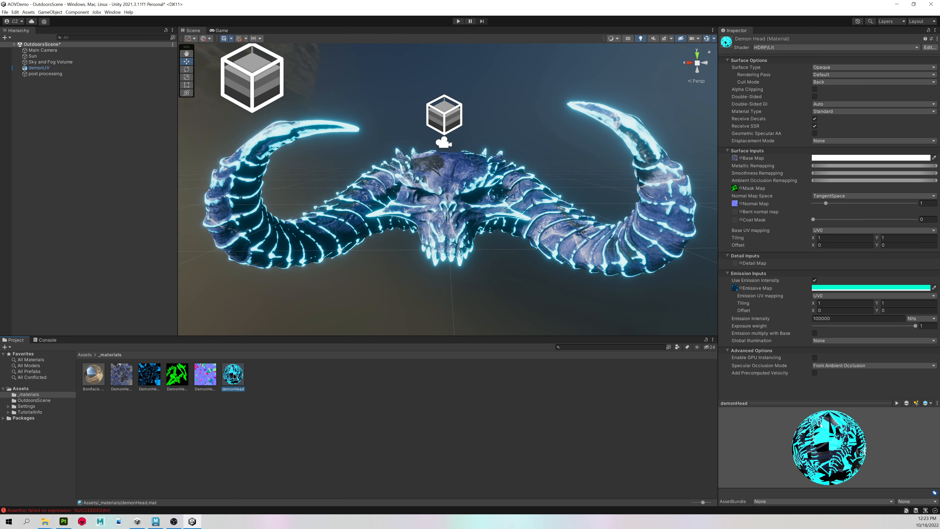
click(869, 318)
click(540, 387)
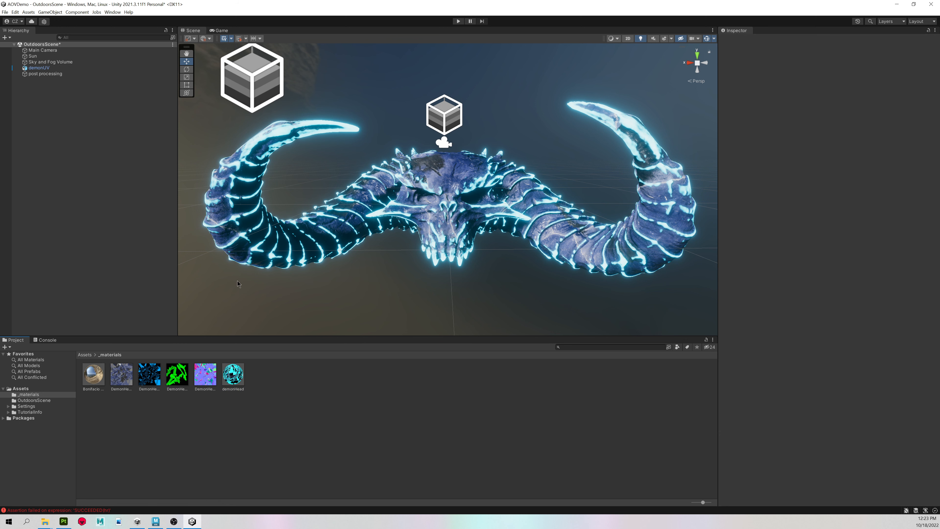
Add an Ambient Occlusion override from the Lighting category to the post processing volume
click(36, 74)
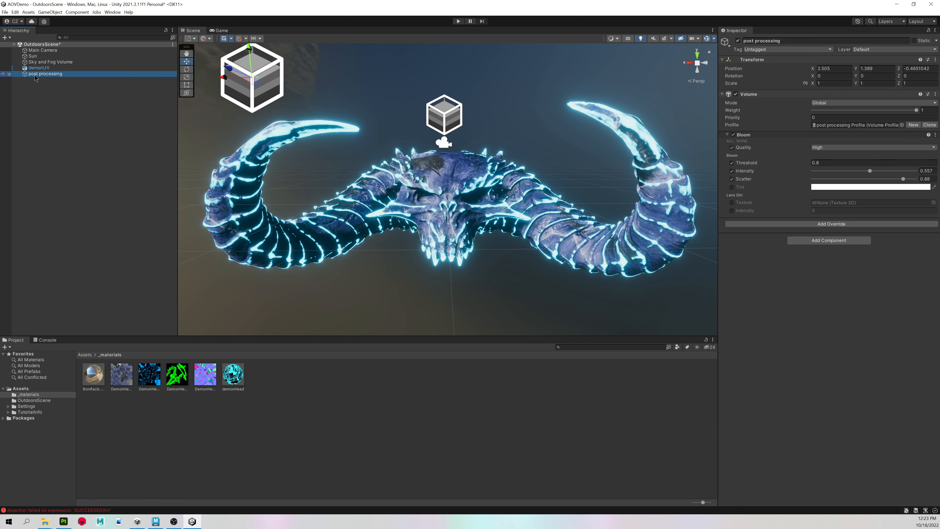
click(728, 135)
click(744, 144)
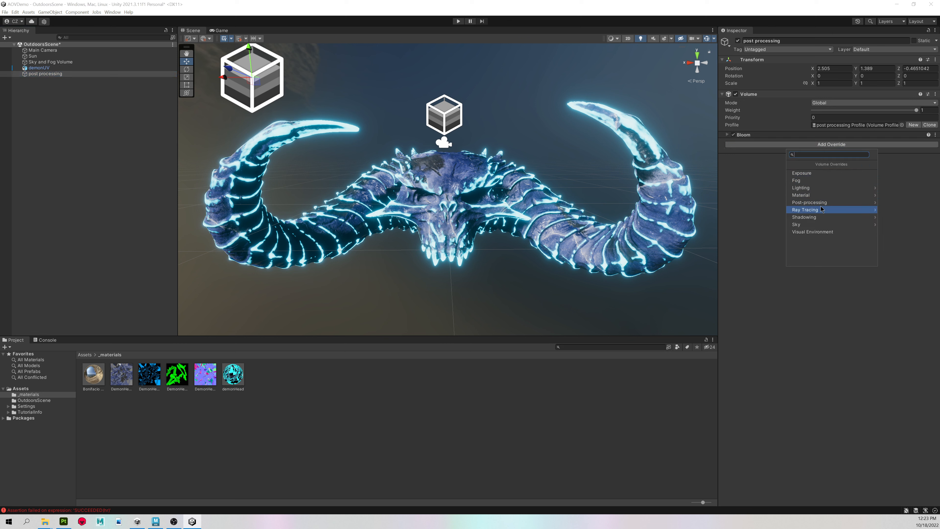
click(813, 188)
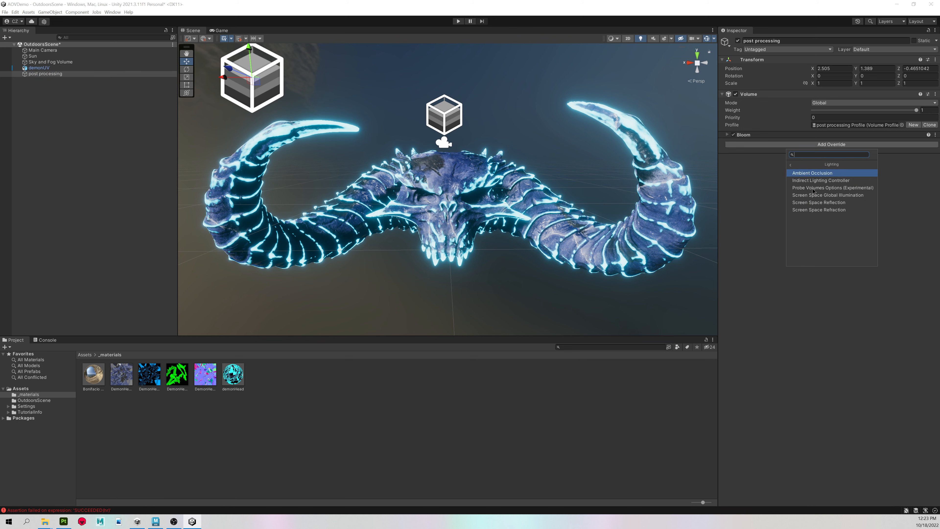
click(810, 174)
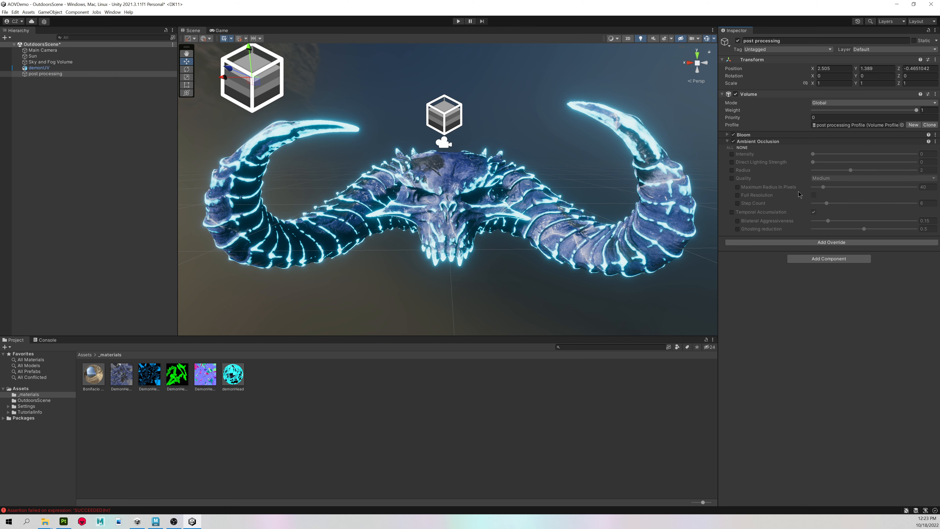
Enable the Intensity, Direct Lighting Strength, Radius and Quality overrides of Ambient Occlusion
click(731, 154)
click(732, 162)
click(732, 169)
click(732, 179)
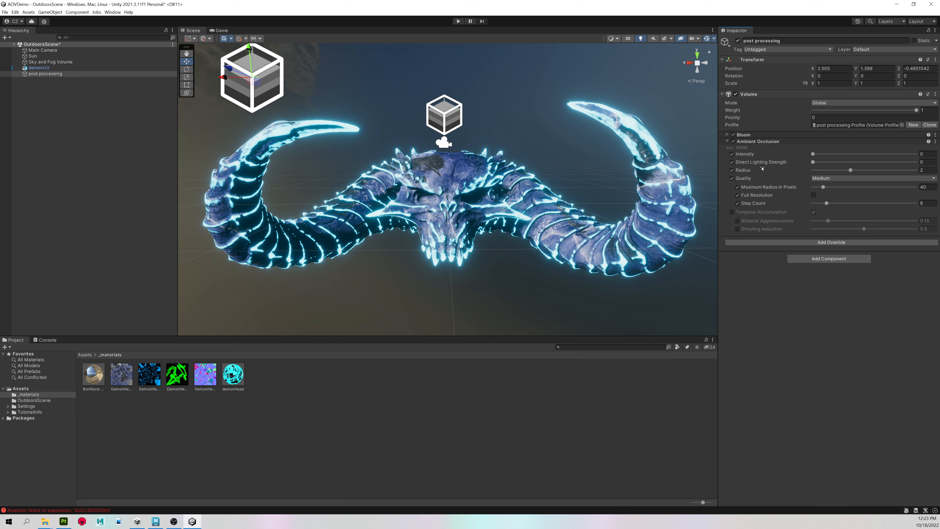
Set Ambient Occlusion to Intensity 2.09, Direct Lighting Strength 0.265, Quality High and Radius 1.2
mouse_move(813, 154)
mouse_down()
mouse_move(914, 163)
mouse_move(827, 161)
mouse_move(840, 162)
mouse_up()
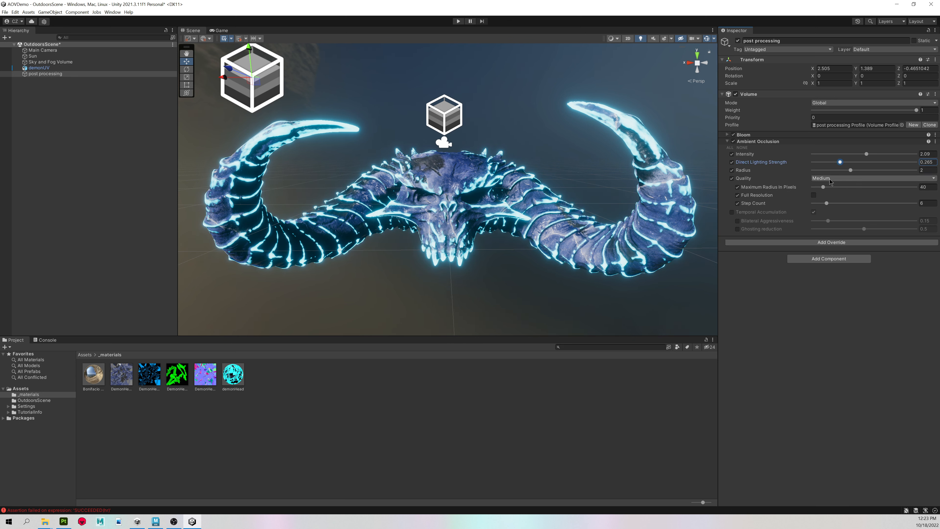
click(832, 179)
click(841, 209)
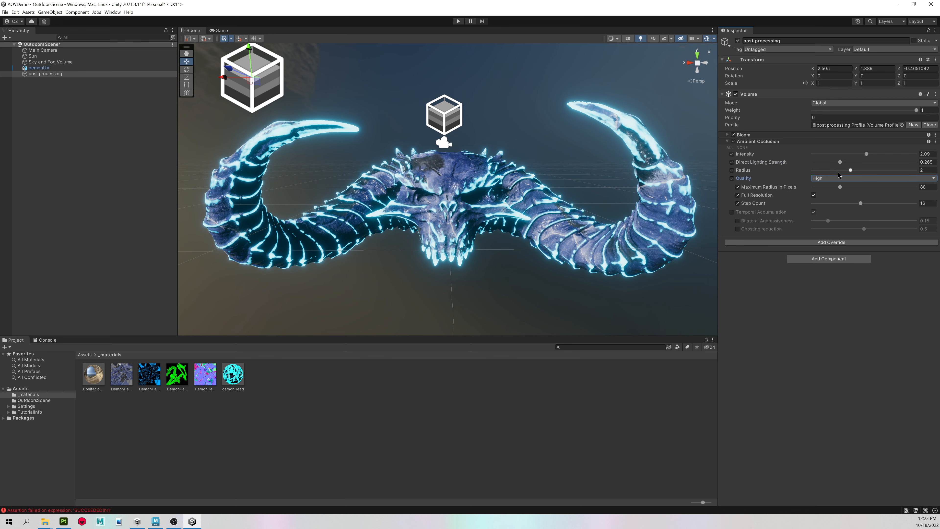
mouse_move(844, 169)
mouse_down()
mouse_move(855, 170)
mouse_move(791, 170)
mouse_move(833, 171)
mouse_up()
Adjust the Ambient Occlusion Direct Lighting Strength to 0.559 and its Intensity to 1.7
alt+right_drag(572, 171, 759, 211)
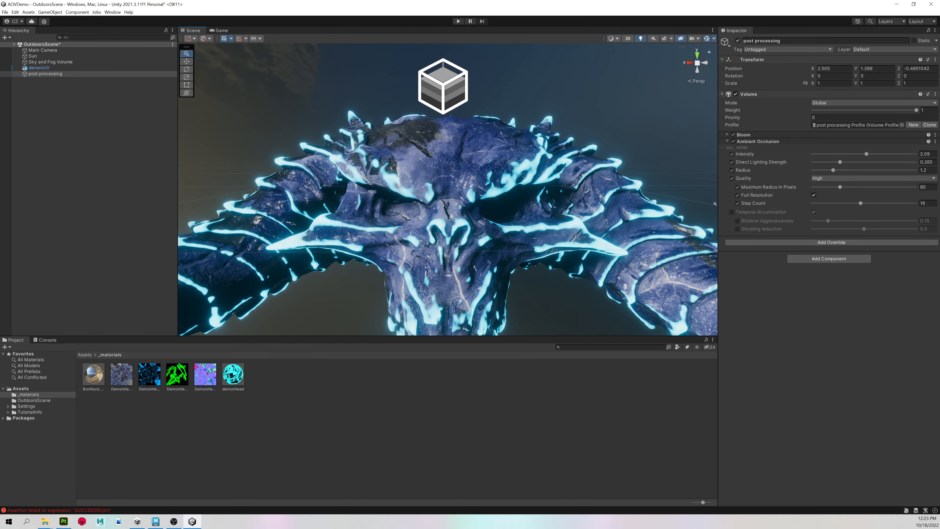
alt+drag(507, 166, 443, 180)
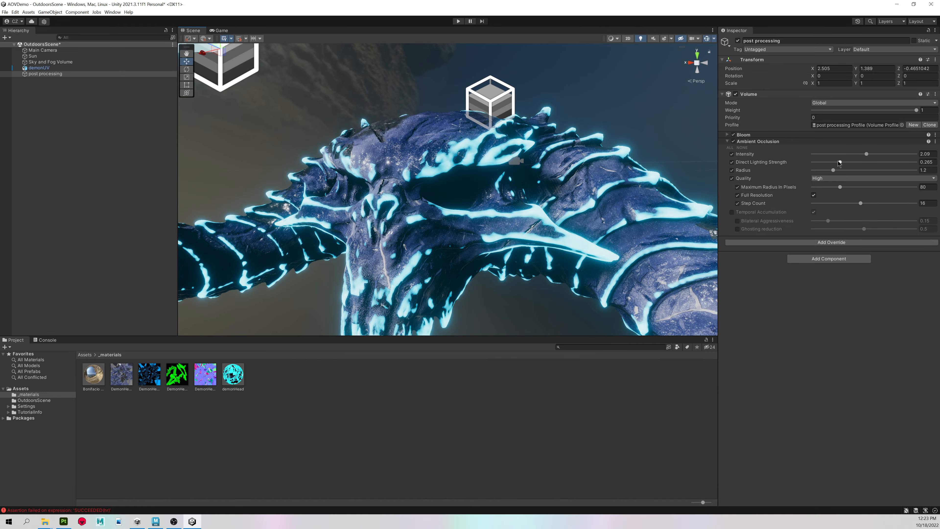
mouse_move(839, 163)
mouse_down()
mouse_move(814, 163)
mouse_move(888, 163)
mouse_move(870, 178)
mouse_move(856, 164)
mouse_up()
alt+right_drag(648, 186, 713, 136)
Toggle the Ambient Occlusion override off and on repeatedly to compare its effect on the demon head, leaving it enabled
click(734, 142)
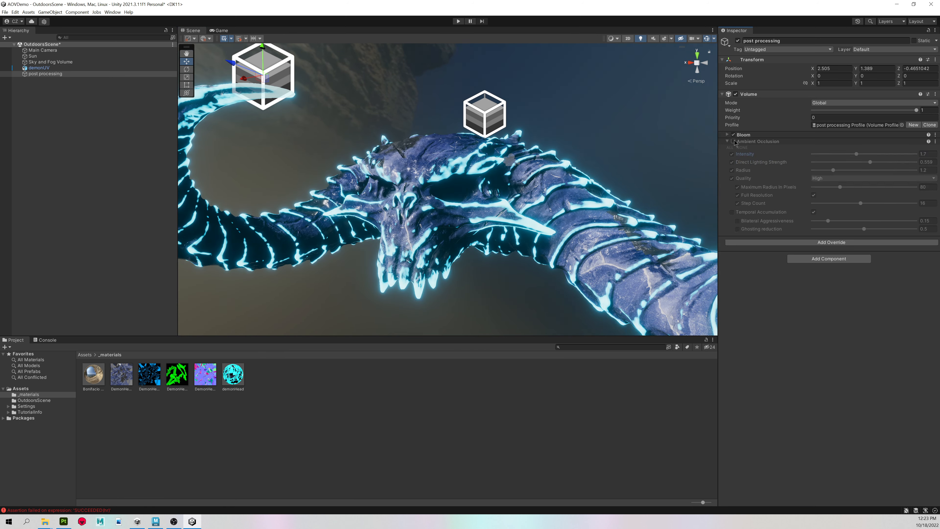
click(734, 141)
click(734, 141)
click(734, 142)
click(734, 141)
click(735, 142)
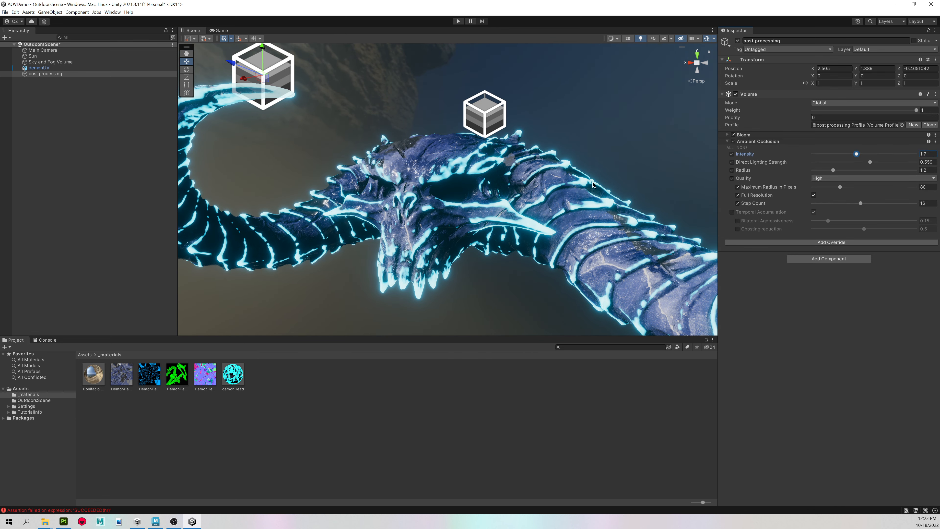
alt+drag(526, 198, 568, 208)
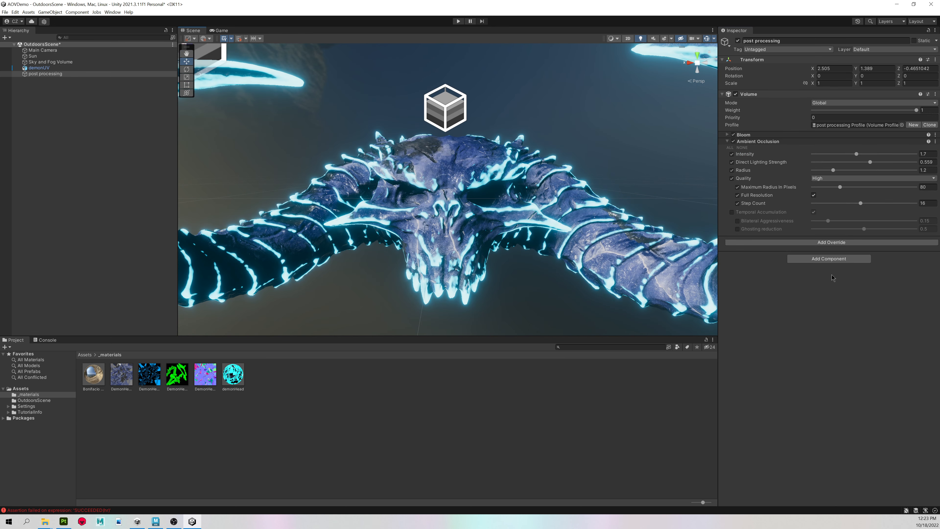
Add a Shadows, Midtones, Highlights override to the post processing volume and enable all three of its colour wheels
click(727, 142)
click(794, 151)
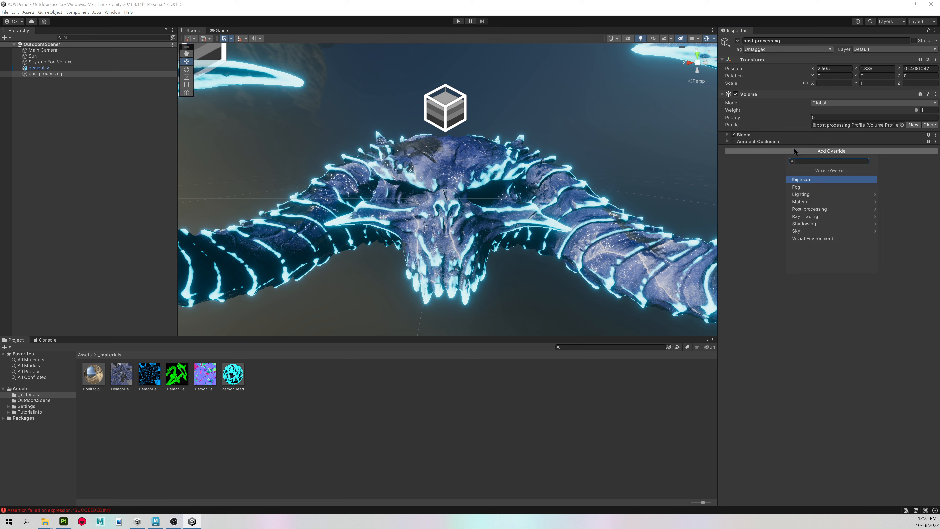
click(809, 209)
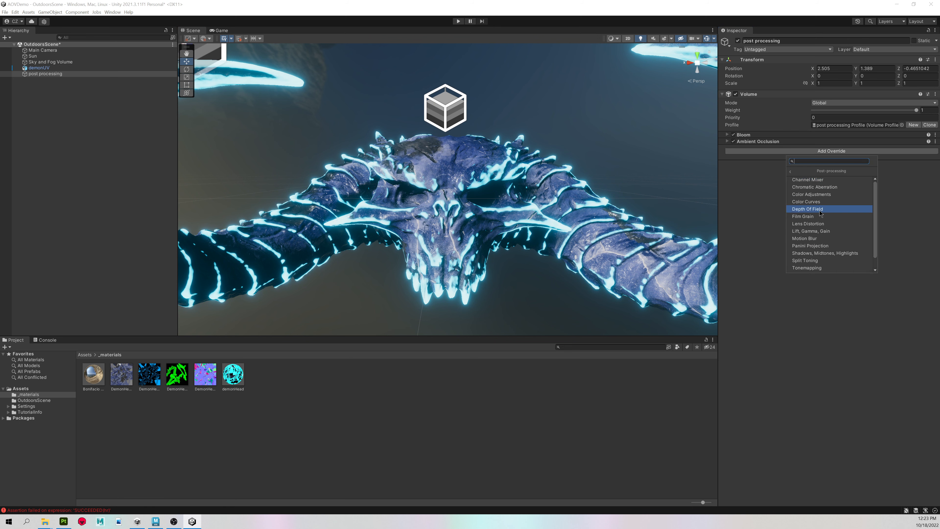
click(811, 253)
click(748, 249)
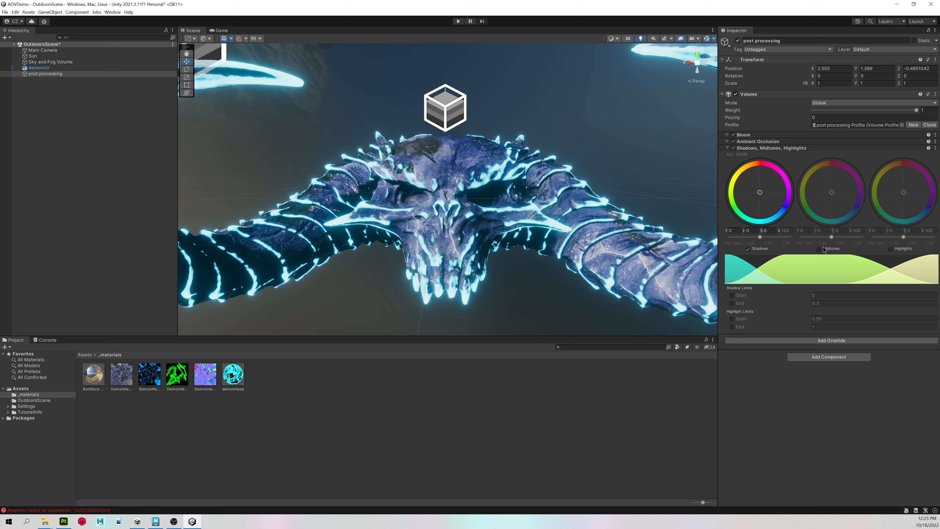
click(818, 248)
click(890, 249)
Set the Y value of Shadows to -0.42, Midtones to 0.148 and Highlights to -0.09
drag(760, 237, 739, 239)
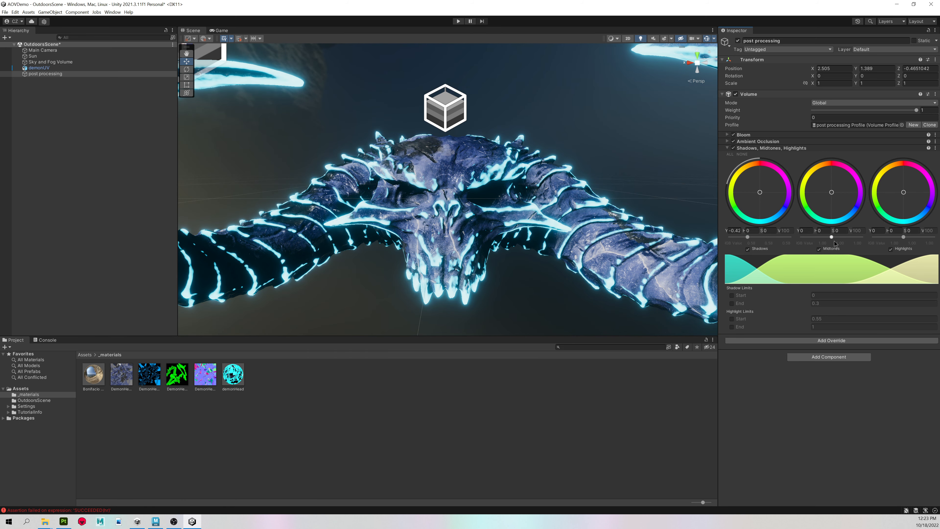
mouse_move(830, 237)
mouse_down()
mouse_move(848, 236)
mouse_move(827, 236)
mouse_move(836, 237)
mouse_up()
mouse_move(903, 237)
mouse_down()
mouse_move(890, 237)
mouse_move(923, 240)
mouse_move(802, 244)
mouse_move(939, 242)
mouse_move(882, 237)
mouse_move(910, 238)
mouse_move(900, 239)
mouse_up()
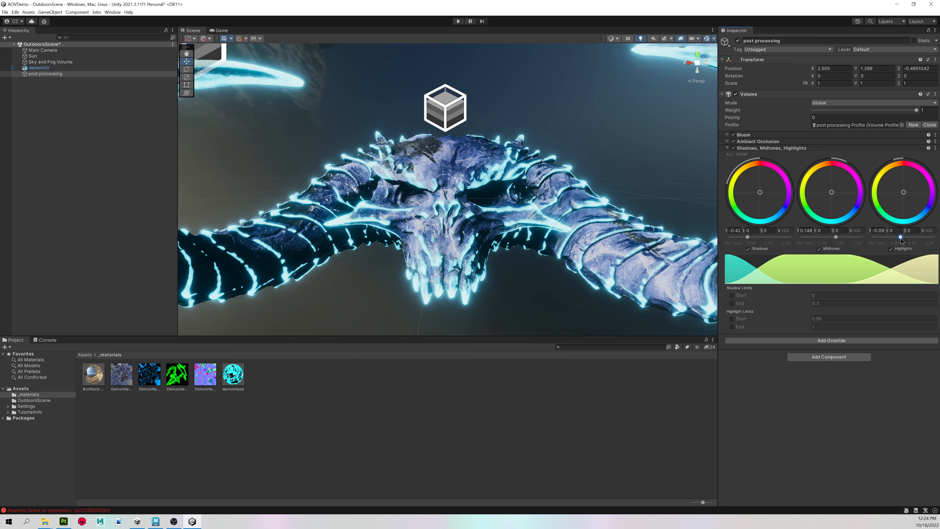
Compare the scene with the Shadows, Midtones, Highlights override off and on, and examine the demon head from several angles
click(732, 149)
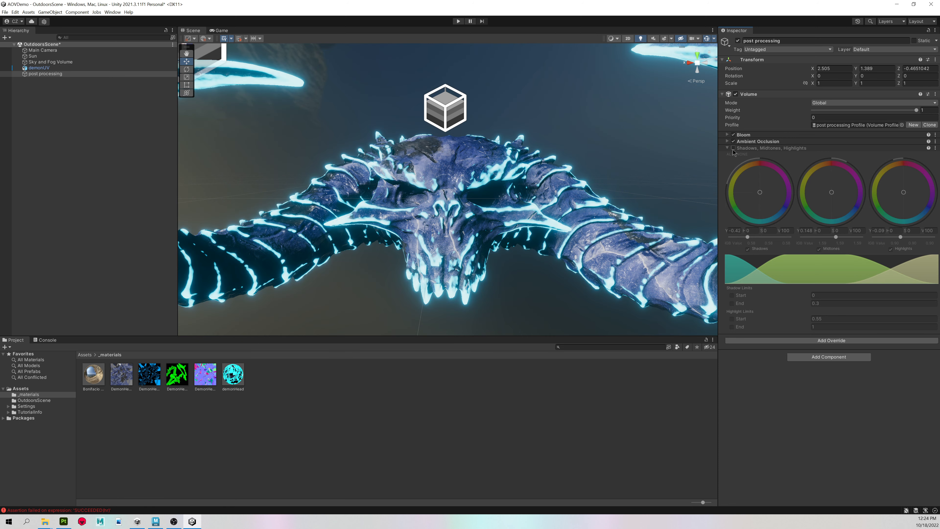
click(732, 149)
alt+right_drag(581, 193, 519, 200)
alt+drag(519, 200, 498, 208)
alt+right_drag(478, 204, 491, 201)
alt+drag(492, 201, 501, 253)
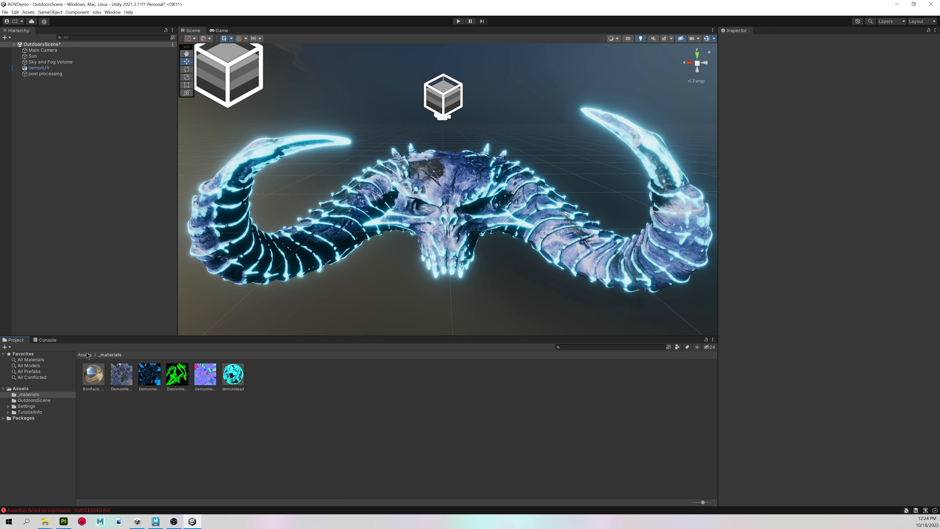
right_drag(440, 194, 456, 205)
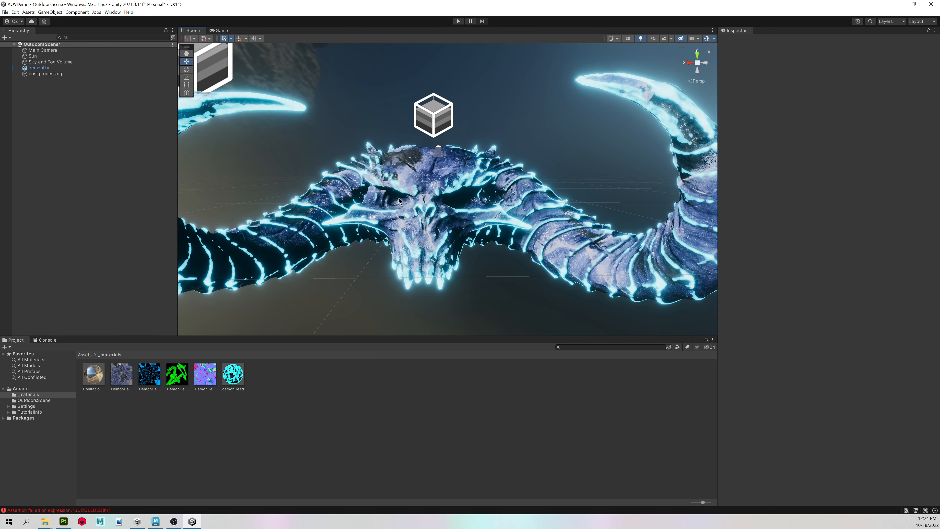
Lower the Sun light to Y 1.443 and rotate it to about 15.8, -123.3, -27.9
click(61, 57)
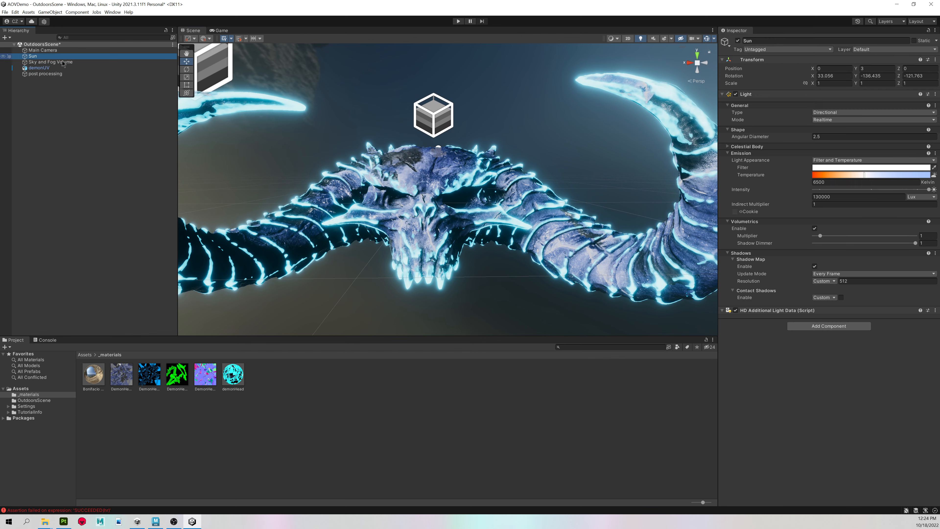
alt+right_drag(453, 112, 274, 139)
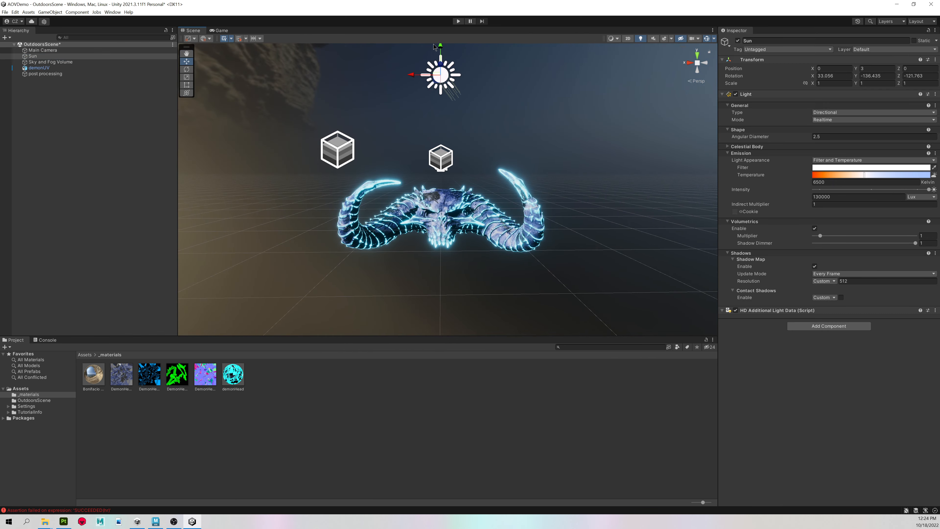
drag(440, 46, 458, 83)
scroll(431, 111, up, 5)
key(e)
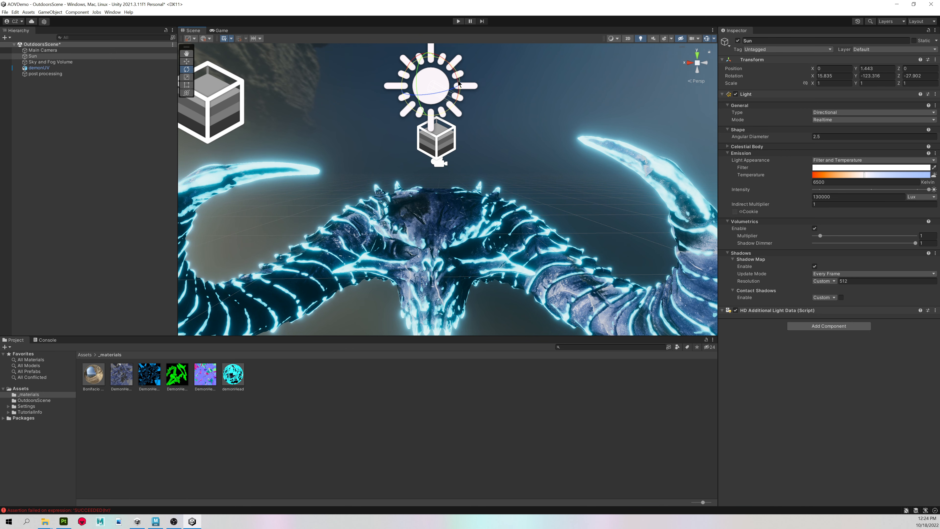
click(510, 145)
scroll(507, 145, up, 6)
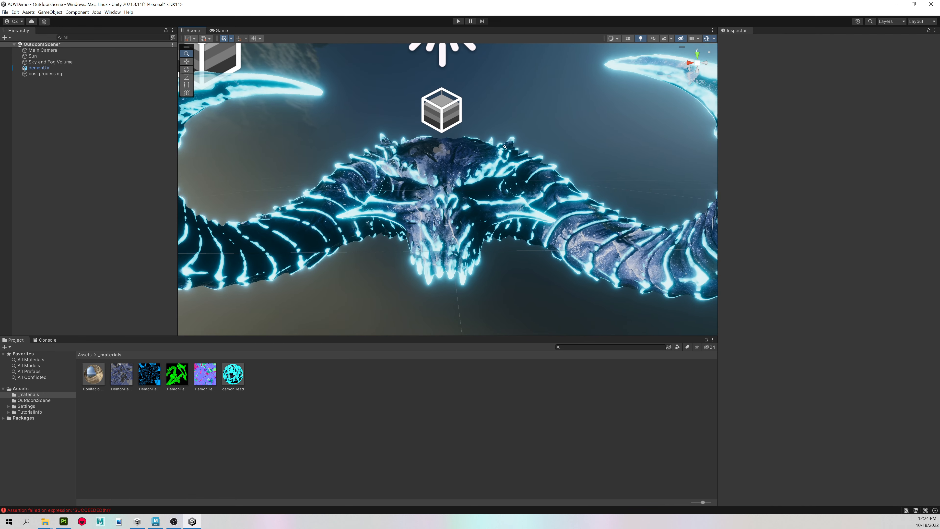
alt+drag(505, 147, 446, 175)
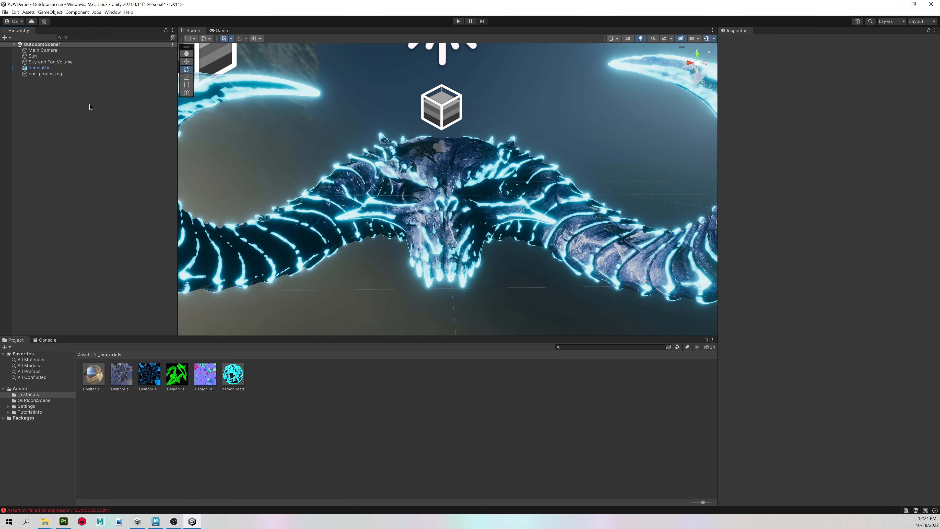
Add a point light to the scene and shrink the 3D gizmo icons in the Scene view
right_click(68, 110)
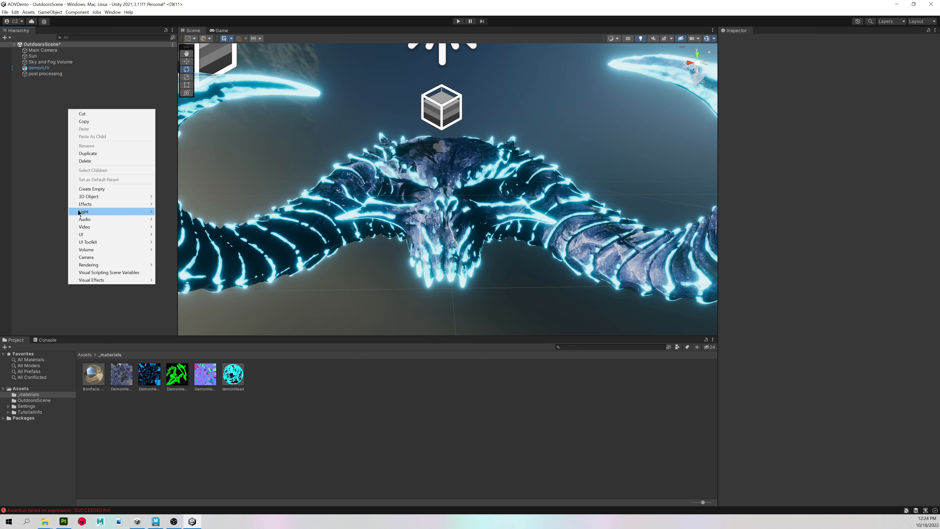
mouse_move(111, 211)
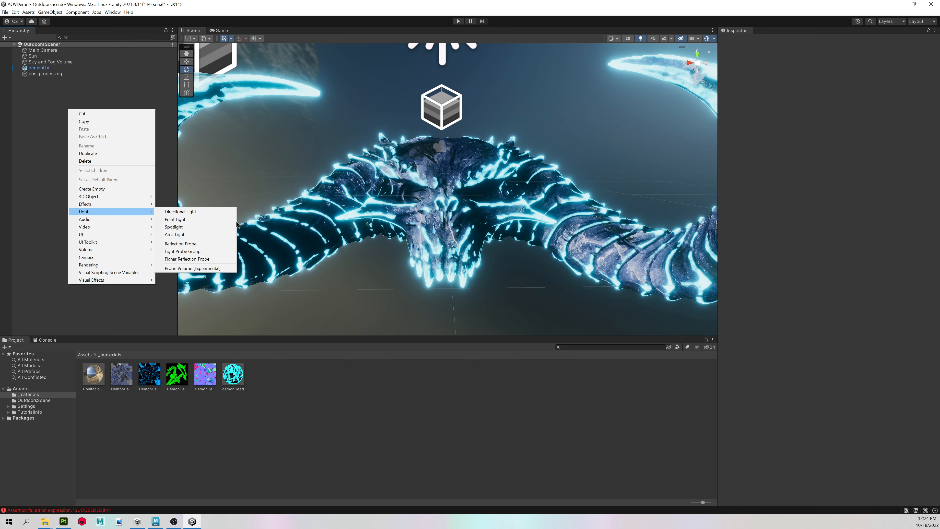
click(188, 220)
alt+drag(452, 201, 509, 185)
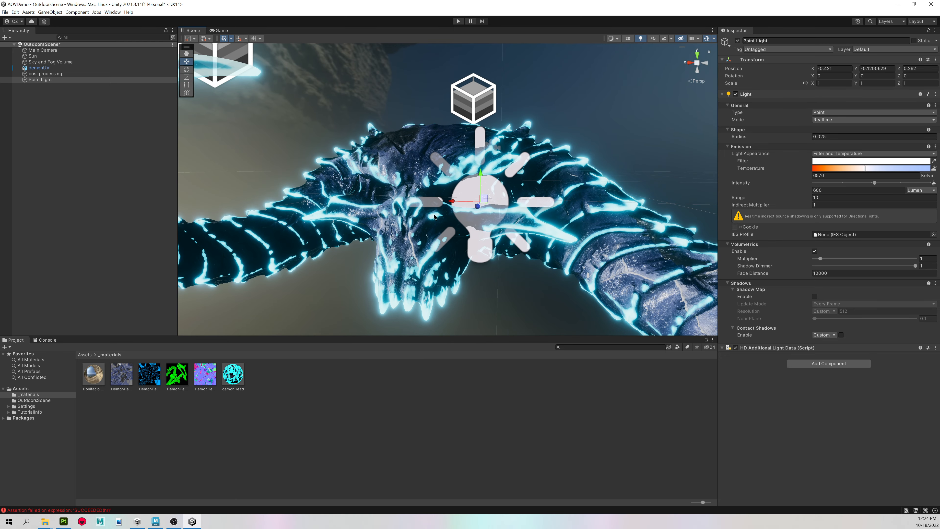
click(714, 39)
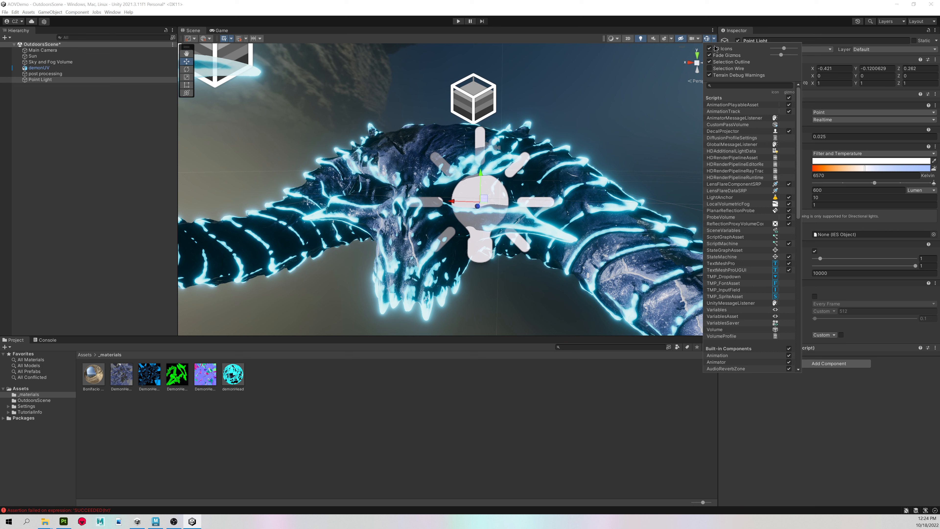
drag(785, 50, 778, 50)
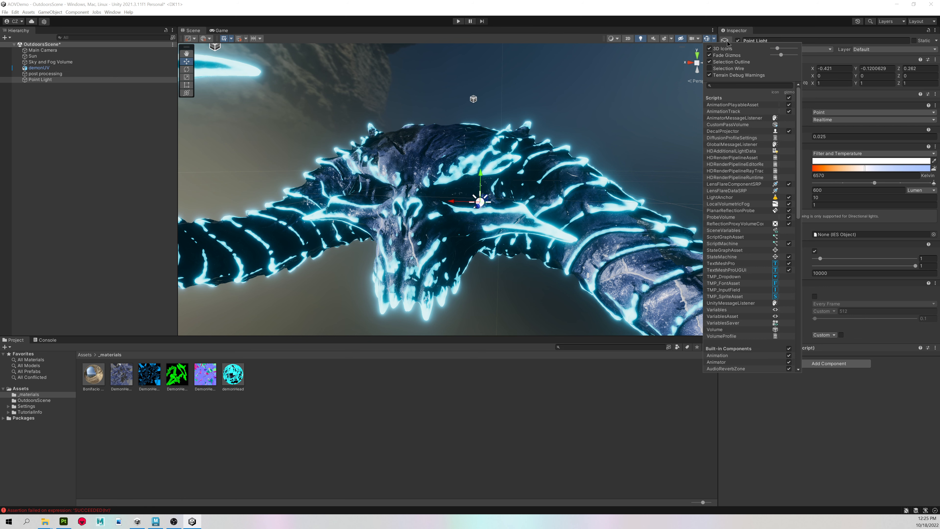
Compare the demon head with the Scene view gizmos hidden and shown
click(706, 38)
alt+drag(475, 168, 461, 167)
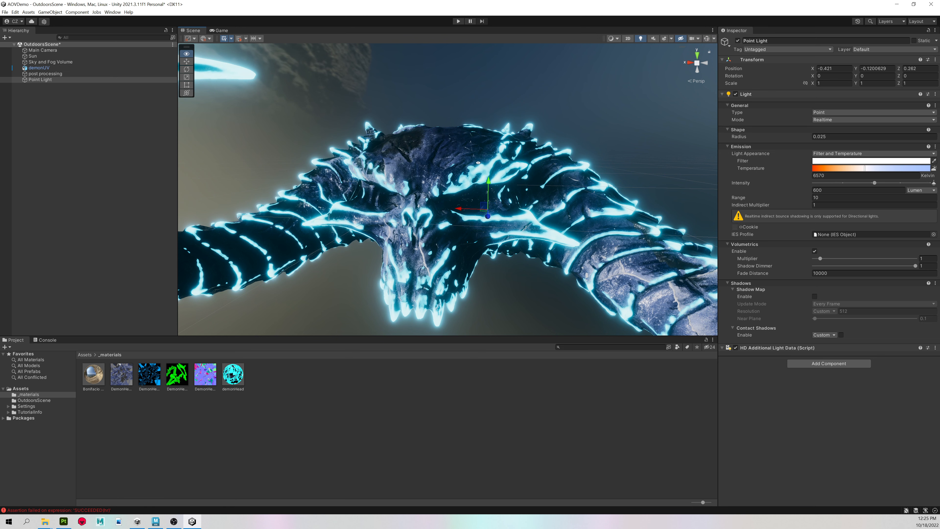
click(707, 40)
scroll(514, 198, up, 3)
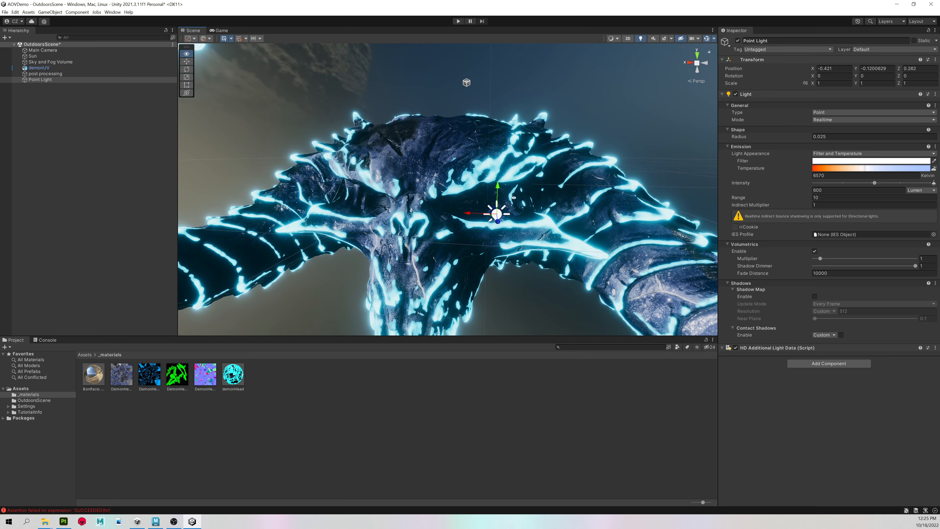
click(706, 38)
click(706, 39)
click(707, 38)
click(706, 38)
click(706, 38)
click(707, 39)
click(706, 38)
click(706, 38)
Move the point light into one eye socket at -0.339, -0.047, 0.338, with temperature 12287 Kelvin, intensity 4090.706 Lumen and range 0.4
drag(495, 183, 396, 247)
alt+drag(396, 247, 482, 193)
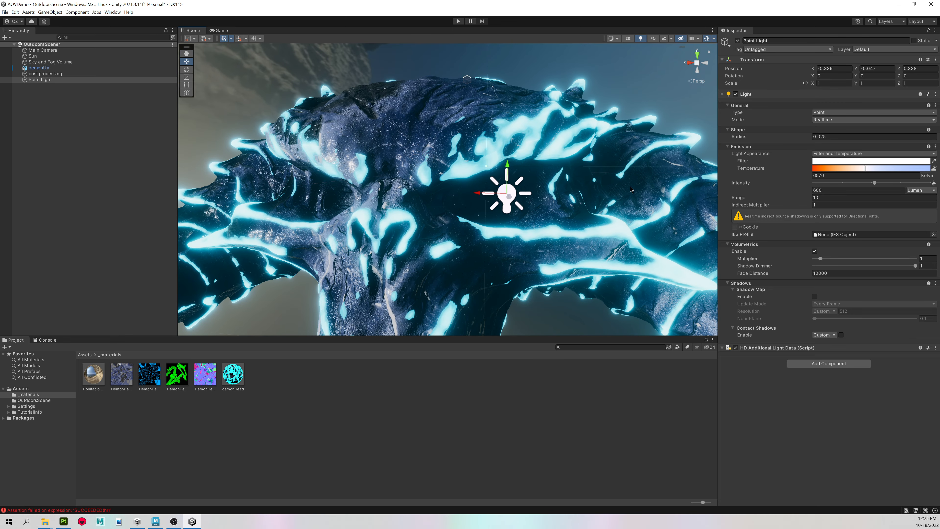
alt+drag(630, 186, 536, 200)
drag(875, 183, 899, 167)
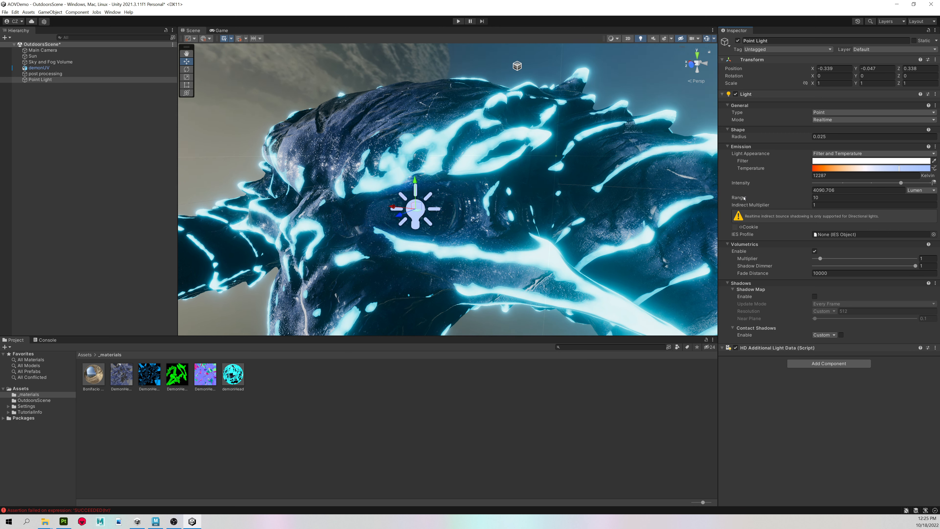
drag(744, 198, 684, 193)
Duplicate the point light and move the copy along X into the demon head's other eye socket
alt+drag(415, 179, 499, 166)
key(ctrl+d)
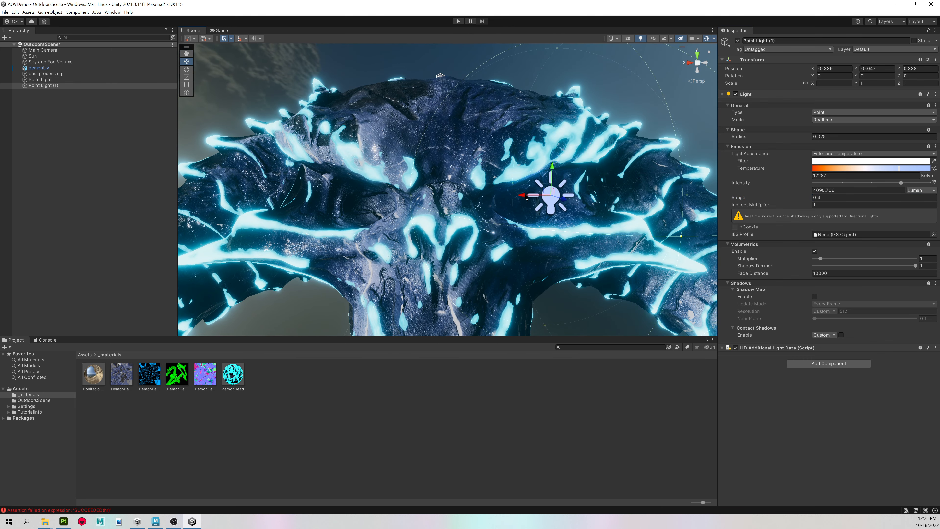
drag(528, 197, 336, 196)
click(166, 160)
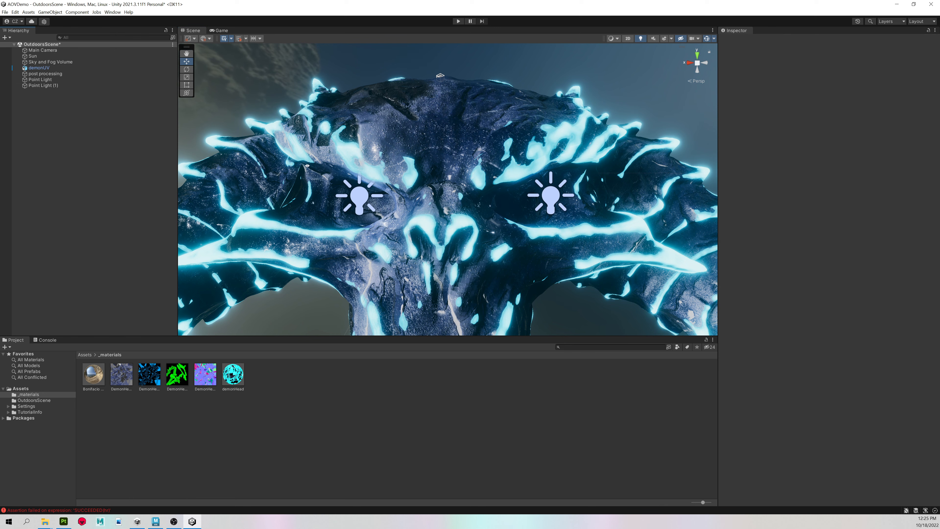
Examine the lit eye sockets and the whole demon head with the gizmos hidden and shown
alt+right_drag(322, 163, 287, 159)
alt+drag(387, 158, 352, 163)
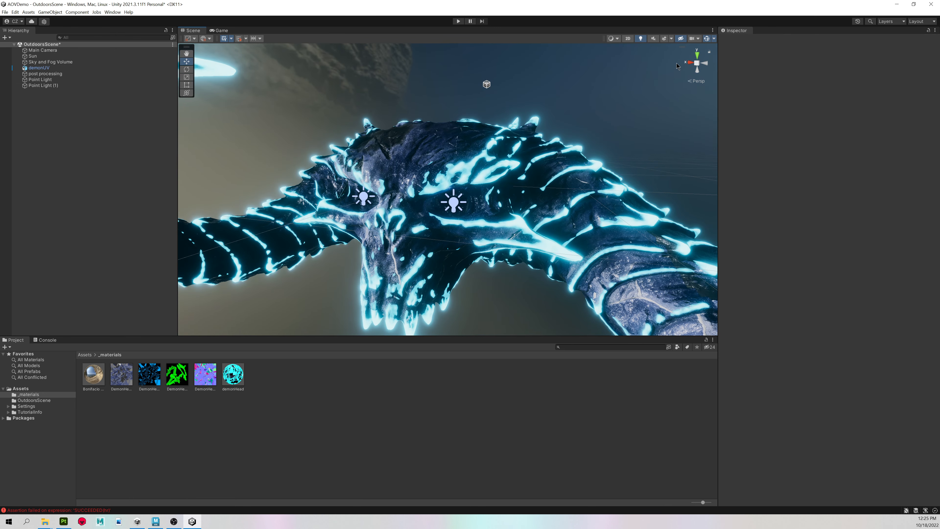
click(706, 40)
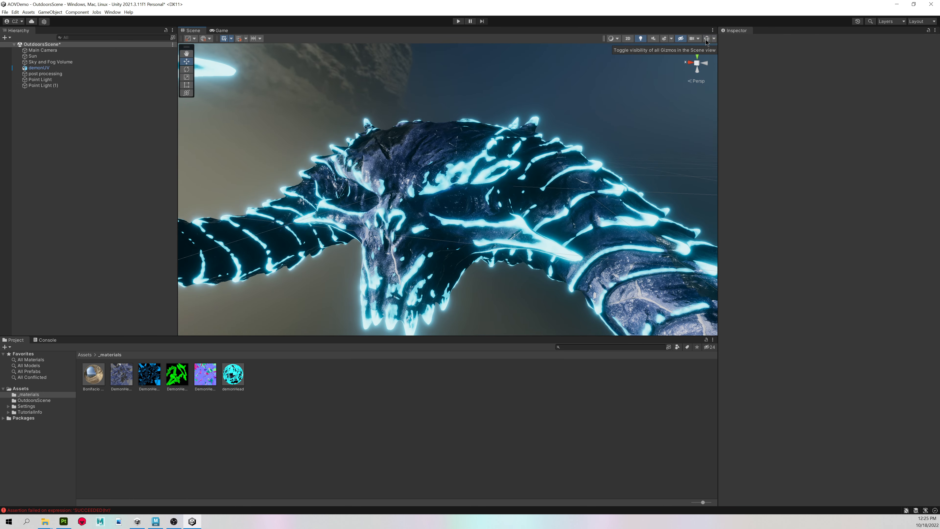
click(707, 39)
alt+drag(452, 148, 439, 165)
scroll(508, 149, up, 4)
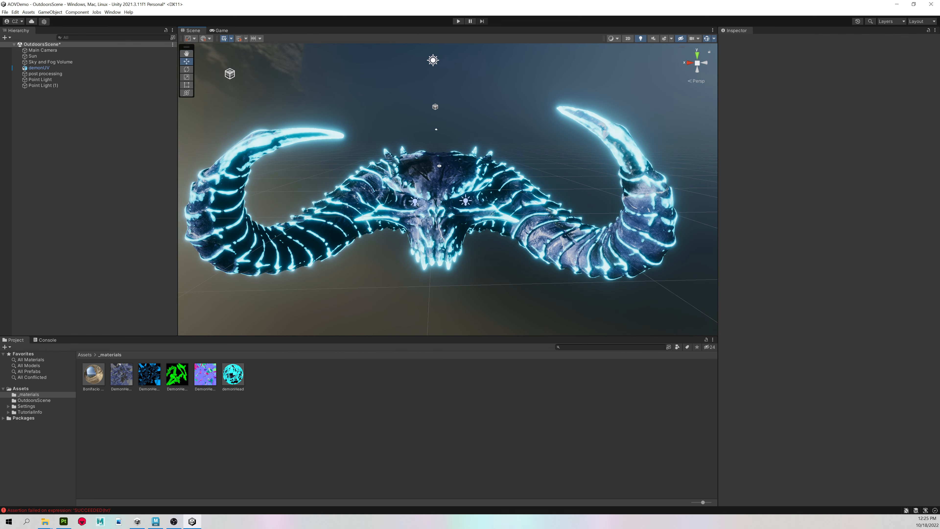
Create an empty game object named scene at the root of the hierarchy
click(84, 354)
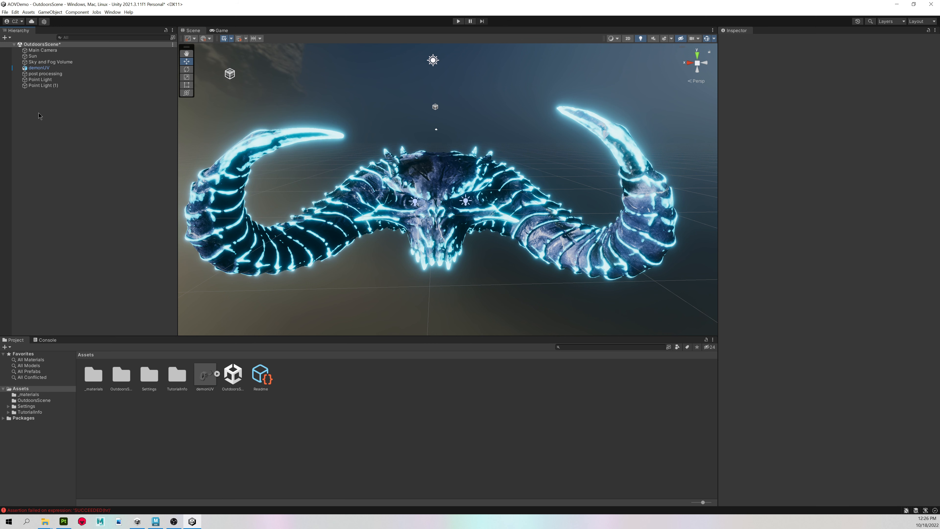
right_click(47, 112)
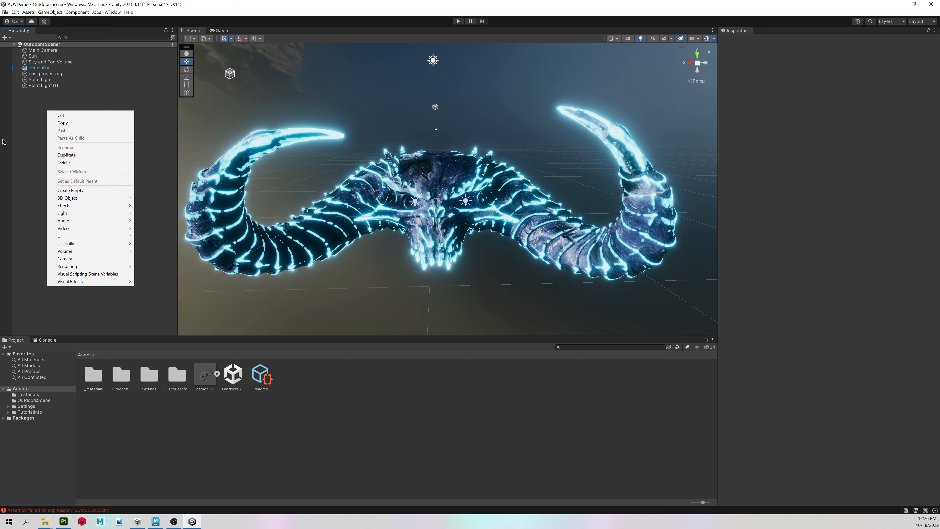
click(86, 190)
text(scene)
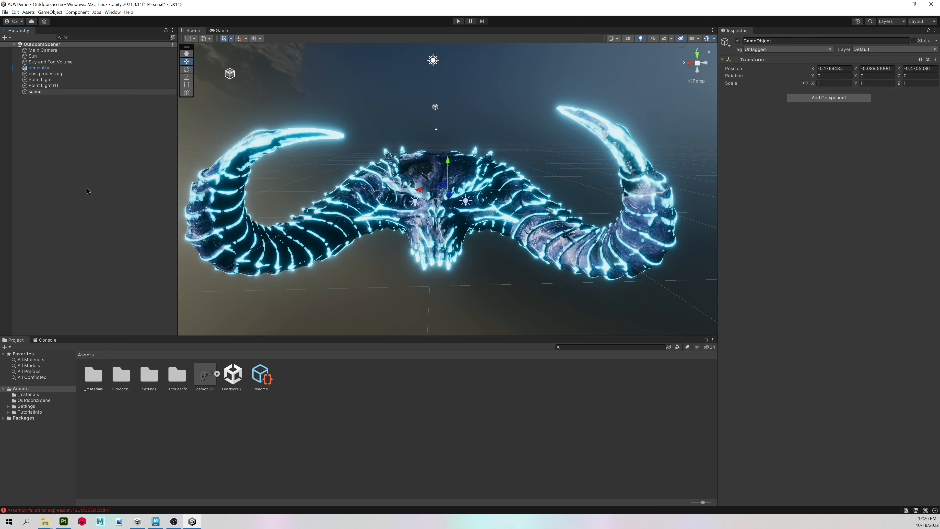
key(Return)
click(43, 85)
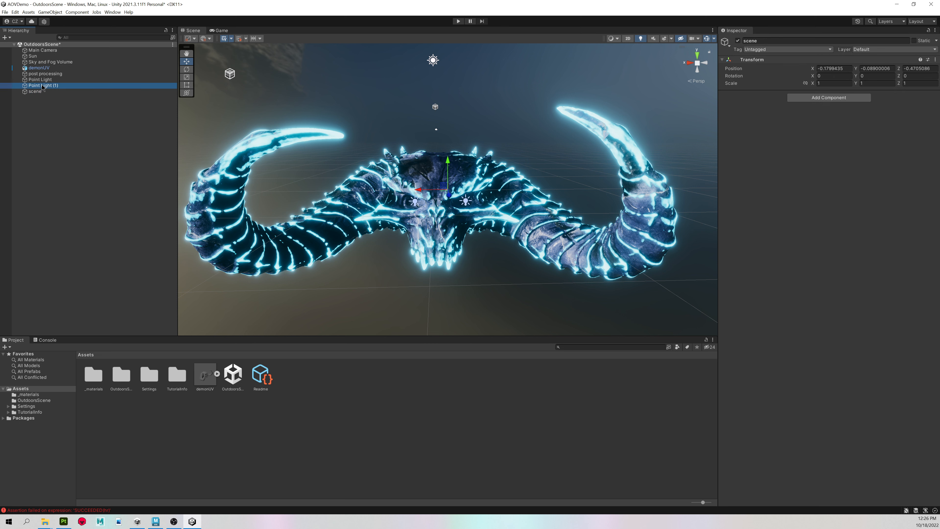
ctrl+click(41, 80)
ctrl+click(52, 68)
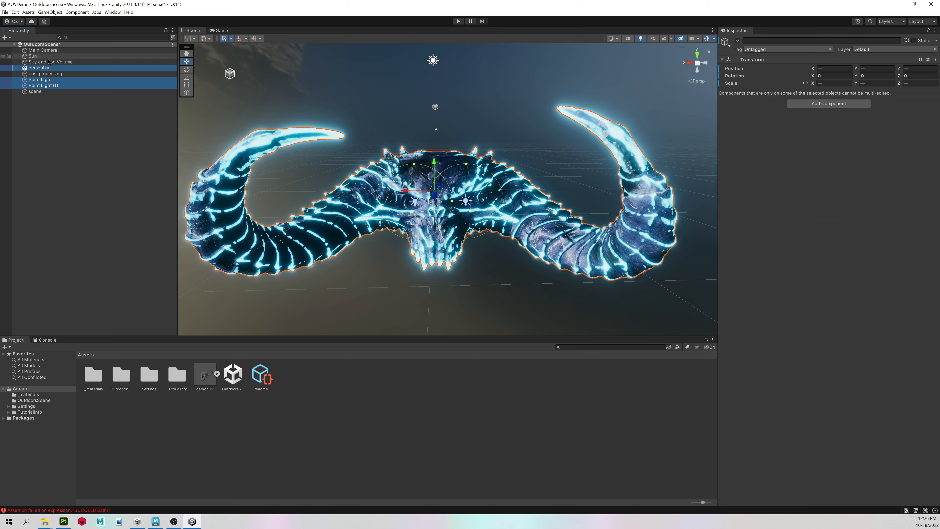
drag(46, 86, 46, 94)
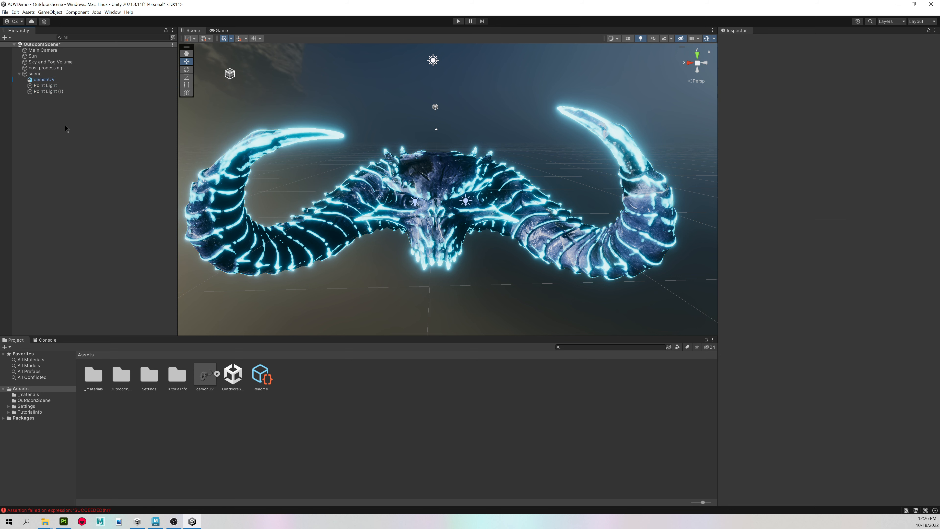
click(42, 74)
key(ctrl+z)
key(ctrl+z)
key(ctrl+z)
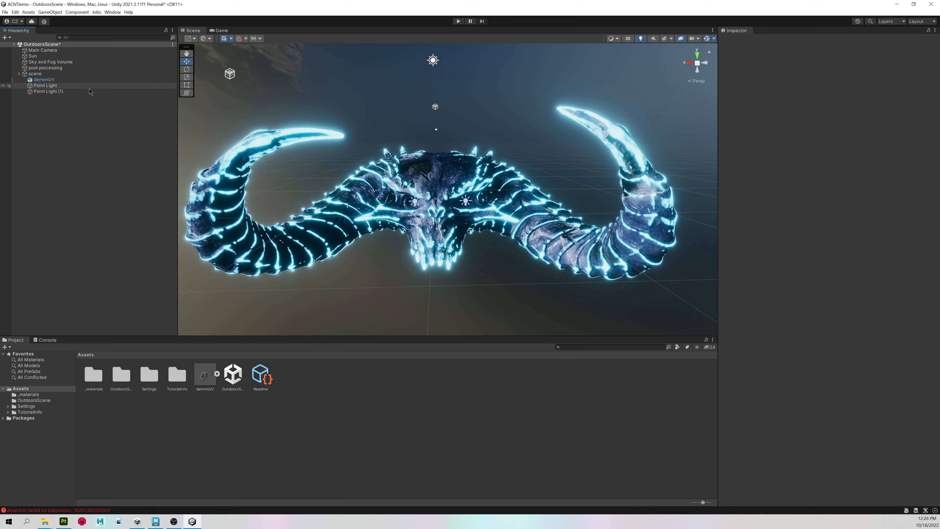
click(76, 97)
Set the position of the scene object to 0, 0, 0
click(45, 93)
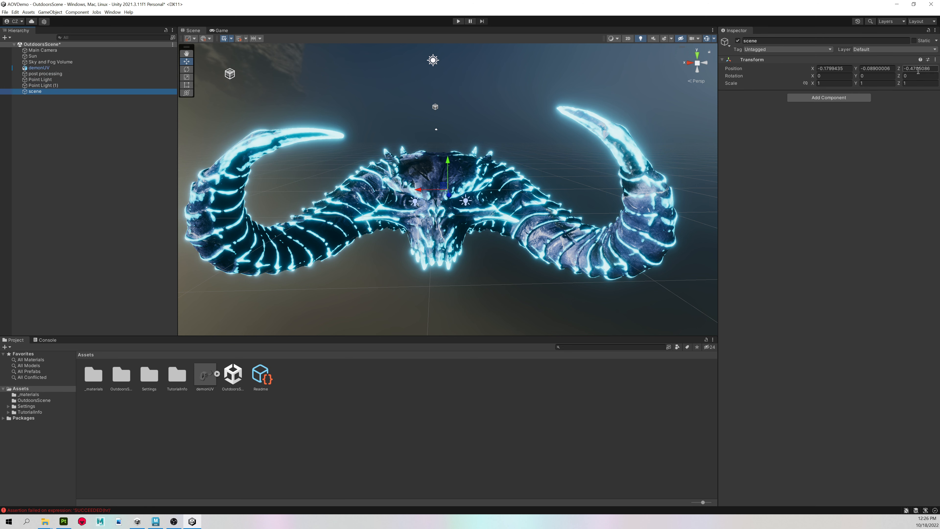
click(834, 69)
text(0)
key(Tab)
text(0)
key(Tab)
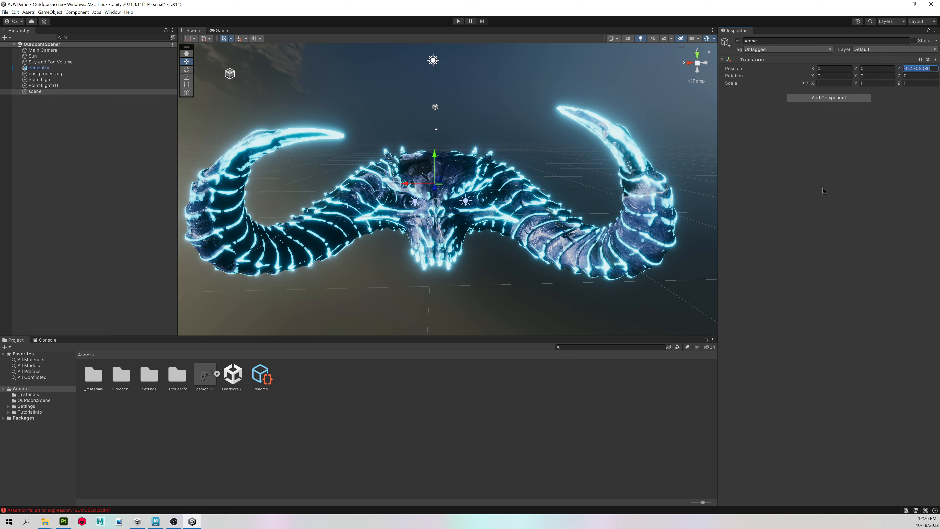
text(0)
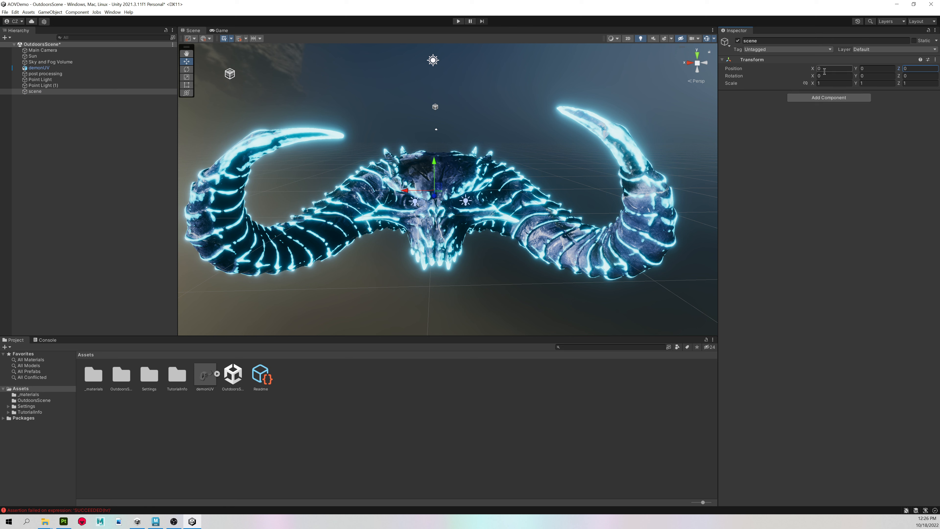
Parent demonUV and both point lights under the scene object
click(52, 85)
ctrl+click(49, 79)
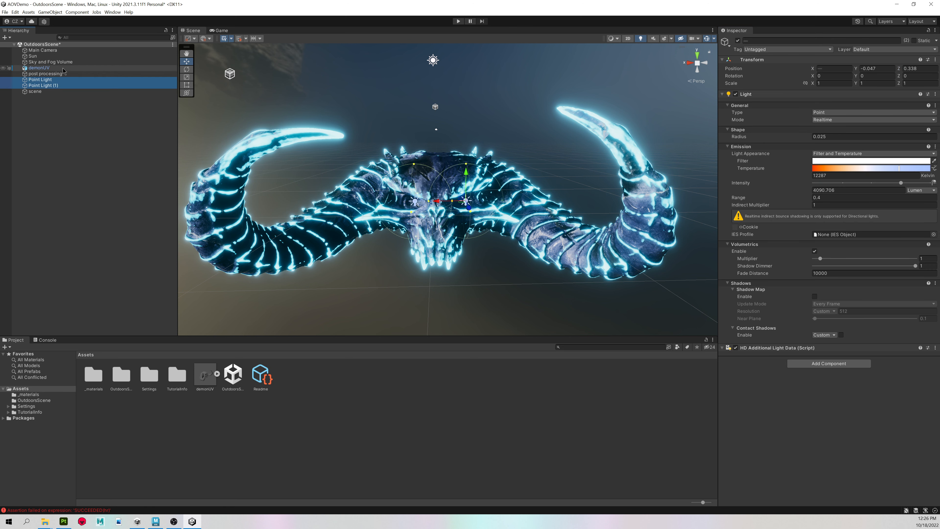
ctrl+click(42, 68)
drag(48, 93, 48, 93)
click(73, 122)
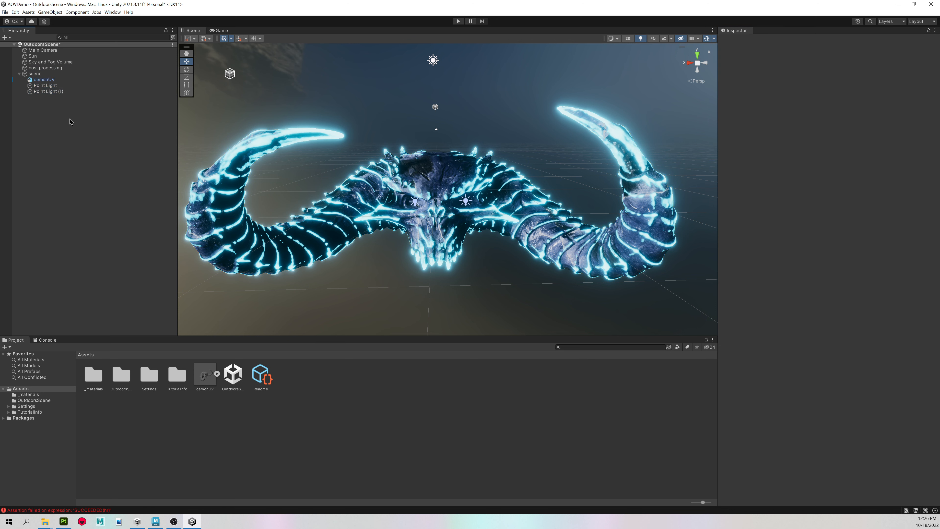
Try rotating the scene object around its vertical axis and undo the rotation
click(64, 76)
key(e)
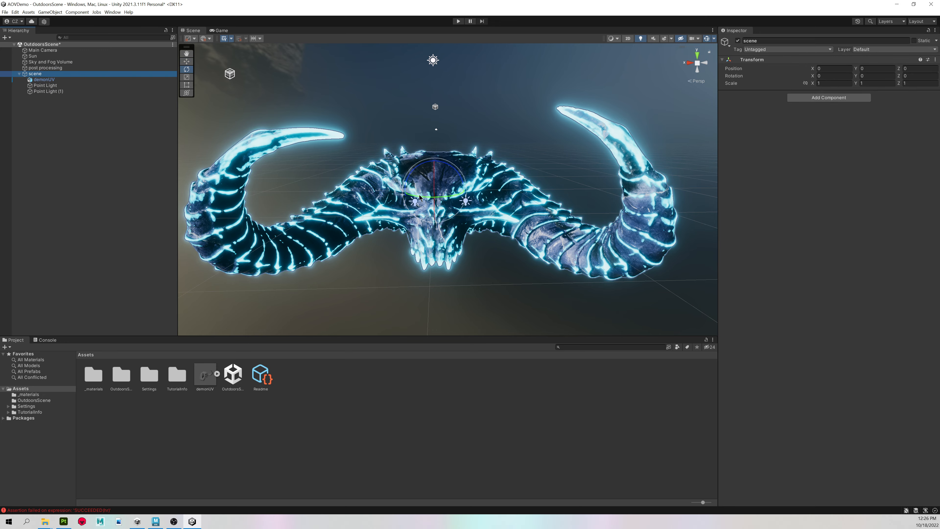
drag(421, 195, 102, 238)
key(ctrl+z)
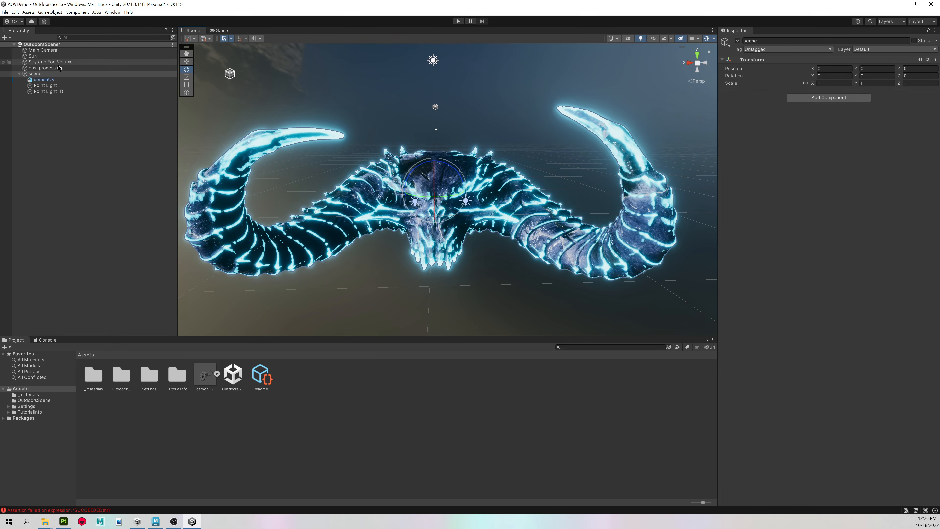
Parent the Sun under the scene object, try rotating the group around its vertical axis, and undo the rotation
click(39, 57)
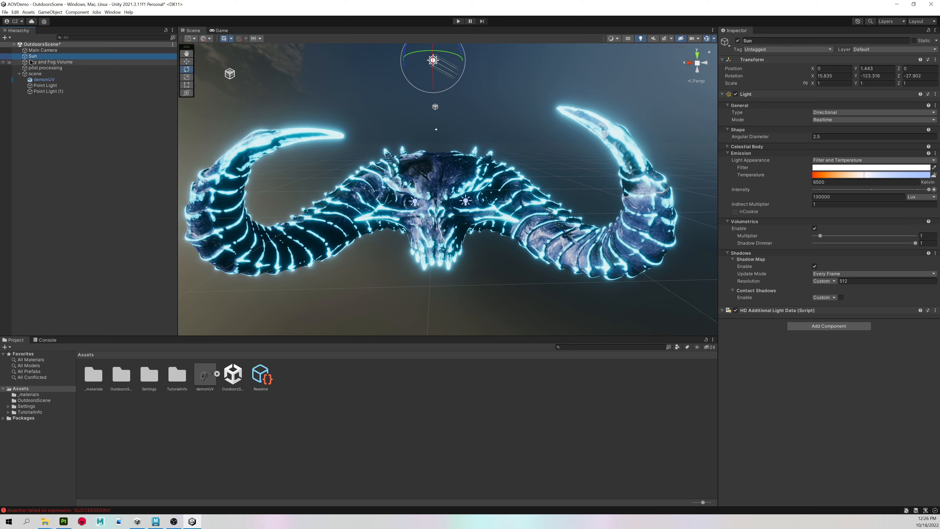
drag(31, 57, 43, 76)
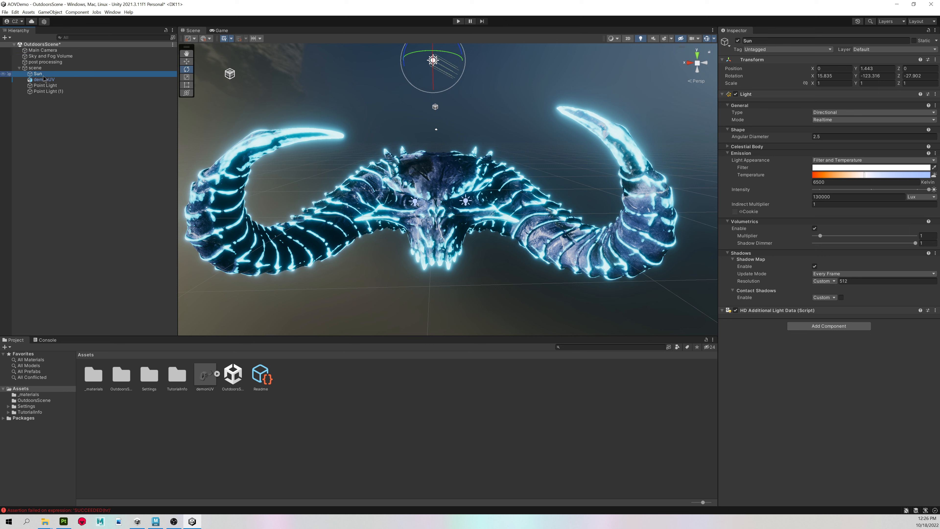
click(36, 68)
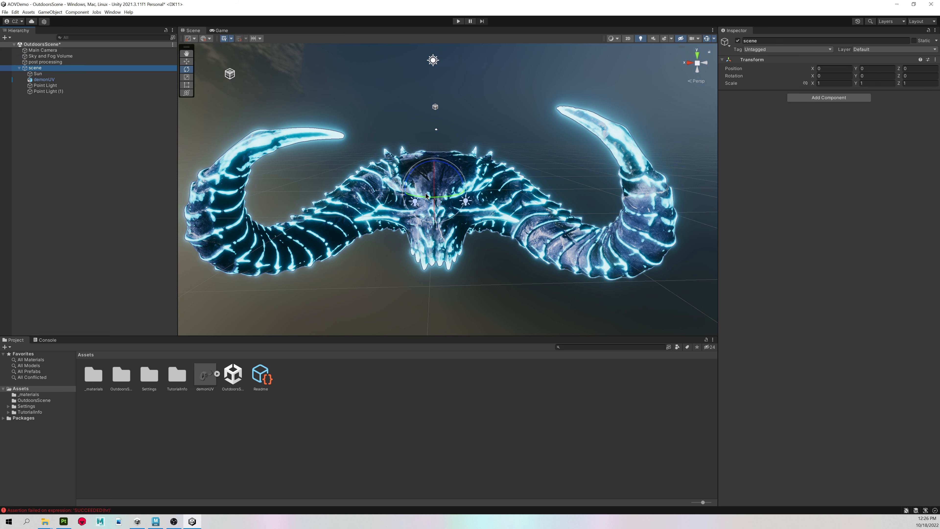
drag(427, 195, 487, 197)
key(ctrl+z)
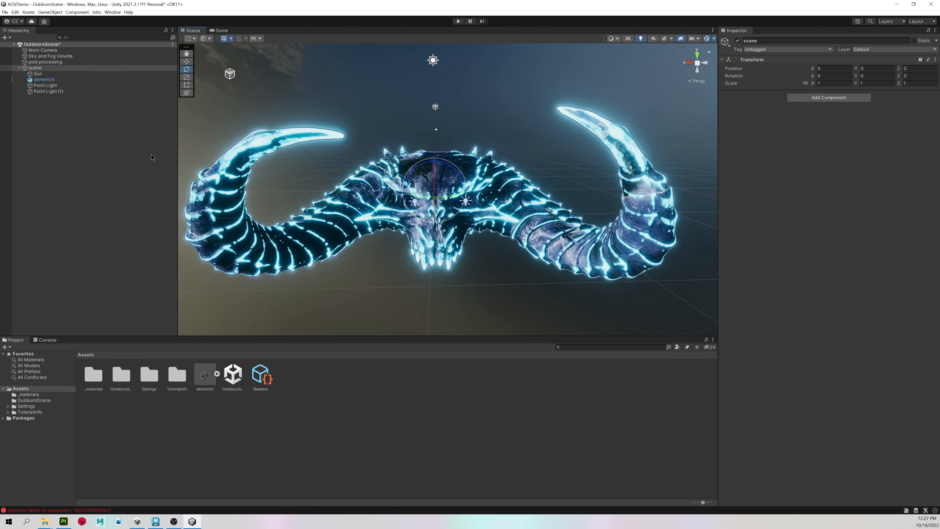
Move the Sun out of the scene object to the hierarchy root, between Sky and Fog Volume and post processing
click(86, 131)
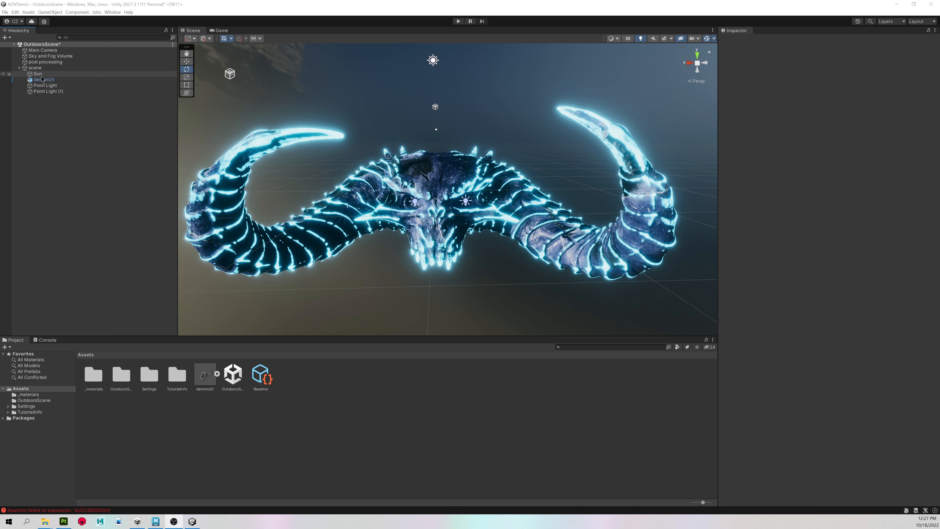
drag(38, 73, 47, 62)
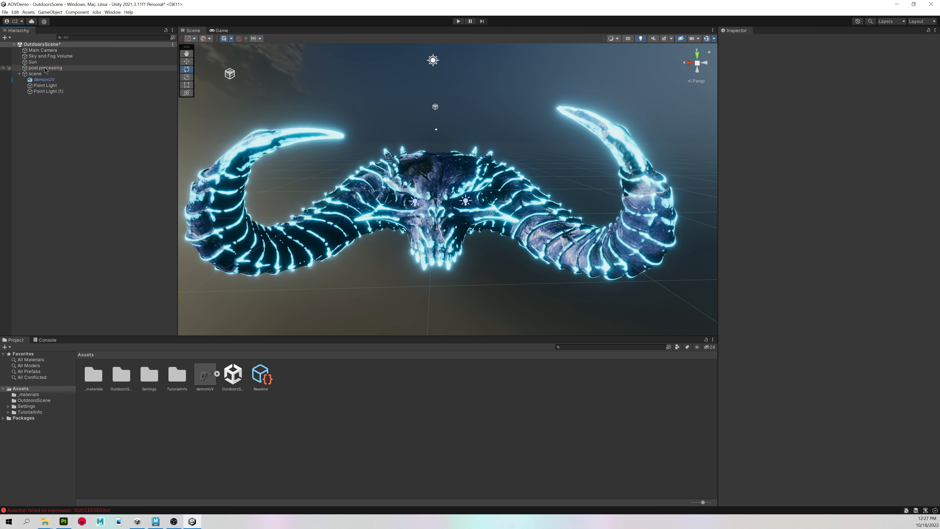
click(32, 62)
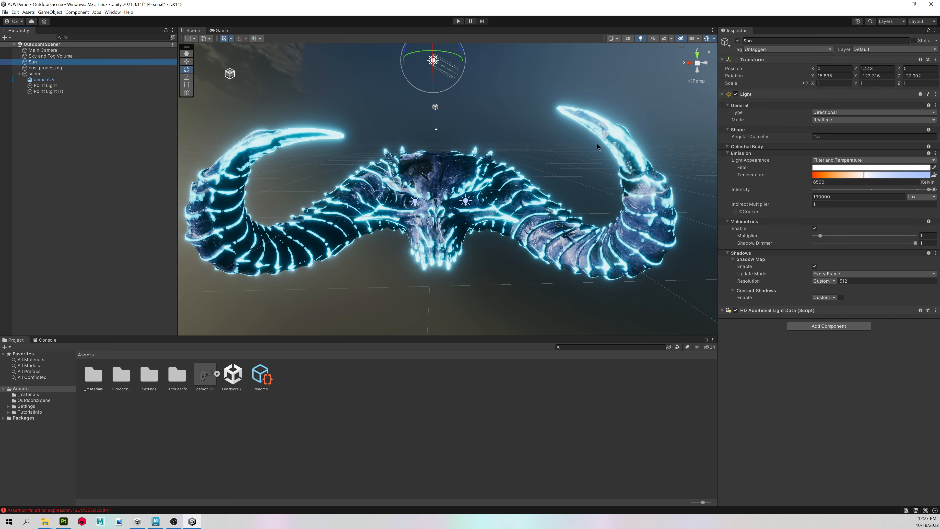
Check how the scene group with the demon head is framed in the Game view
click(130, 183)
click(56, 74)
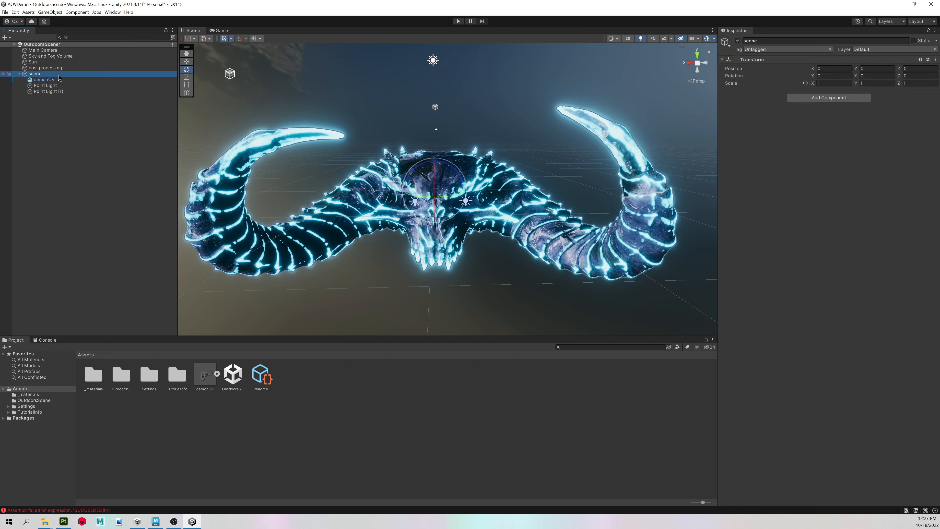
mouse_move(434, 182)
alt+right_down()
mouse_move(410, 188)
mouse_move(423, 185)
alt+right_up()
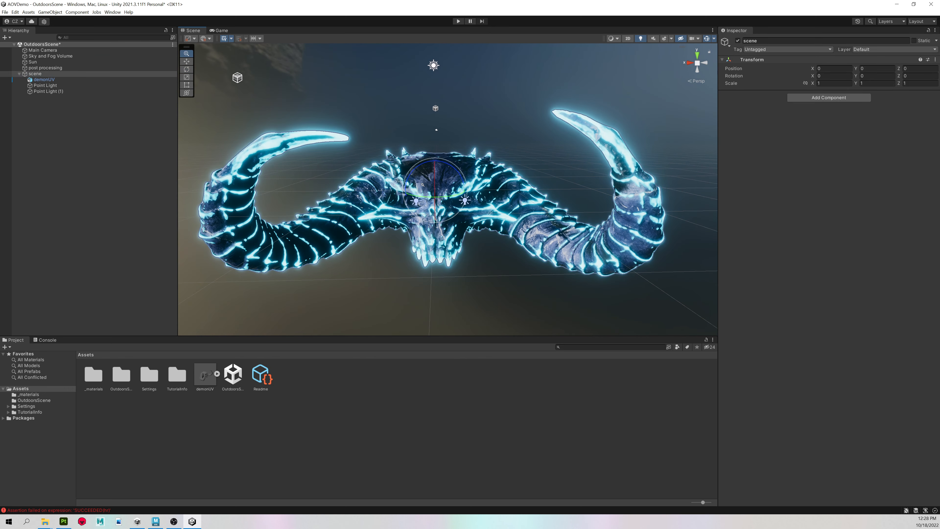
click(221, 31)
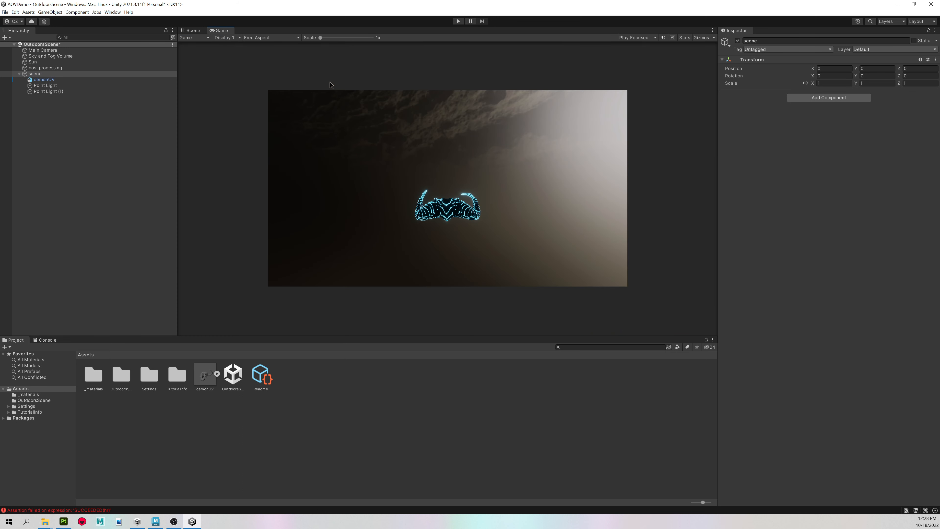
click(193, 31)
Align the Main Camera with a front-facing scene view of the demon head and check the framing in the Game view
alt+drag(452, 187, 430, 171)
click(119, 139)
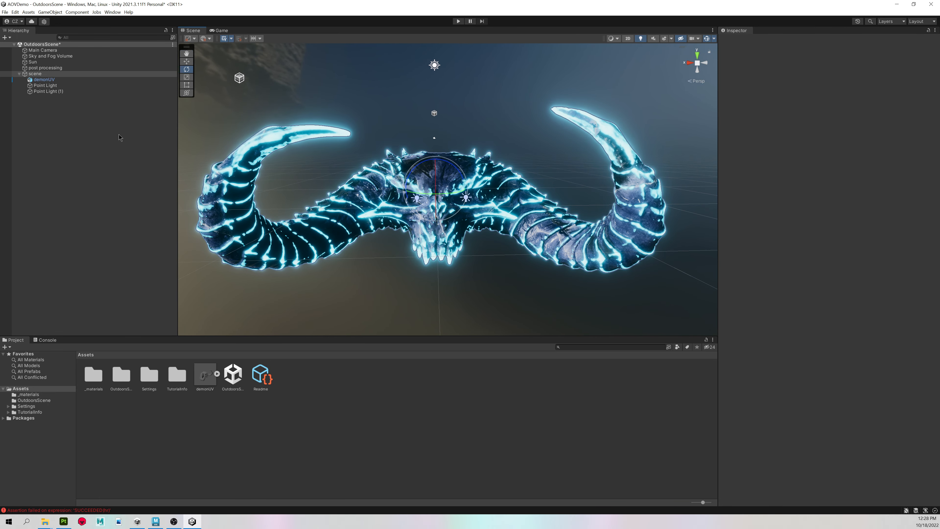
click(36, 50)
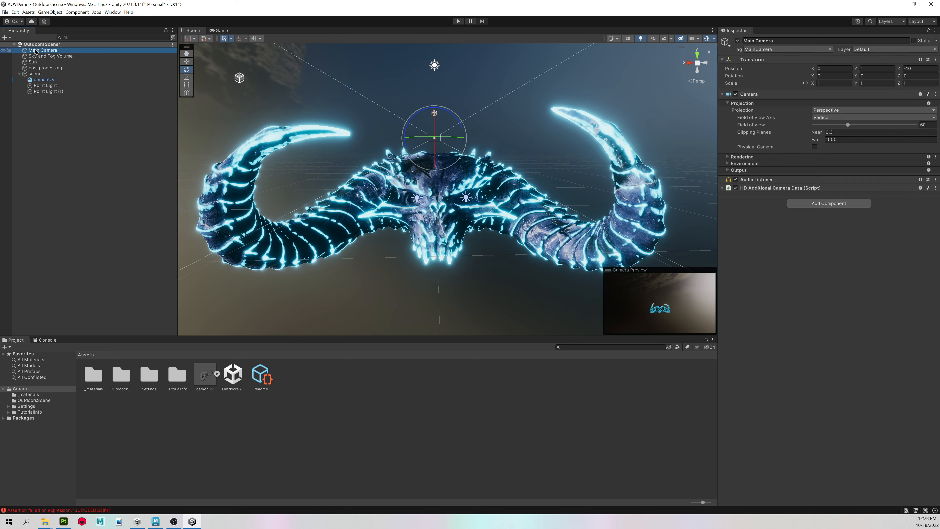
click(41, 12)
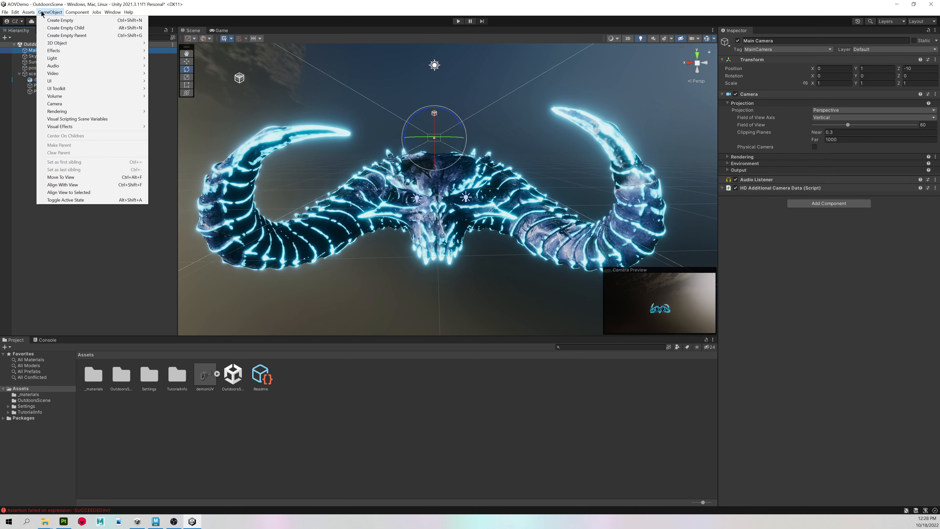
click(63, 184)
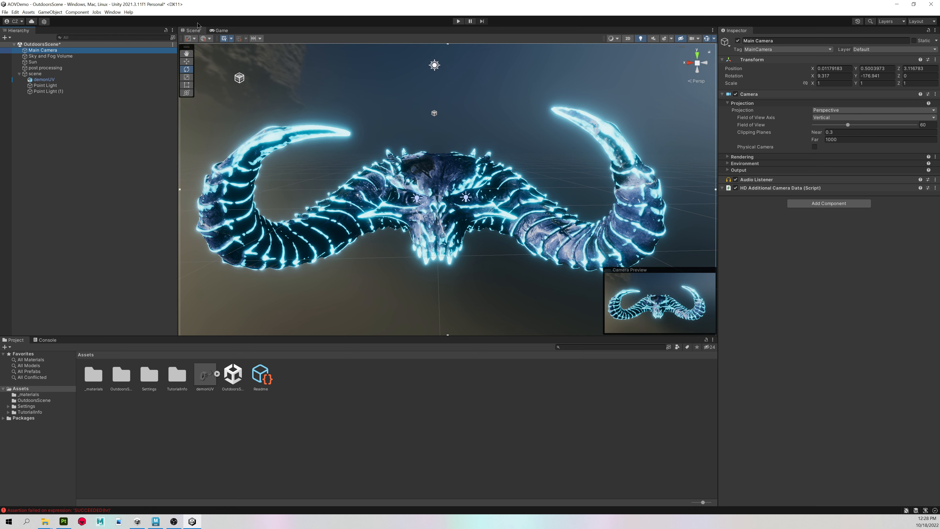
click(219, 31)
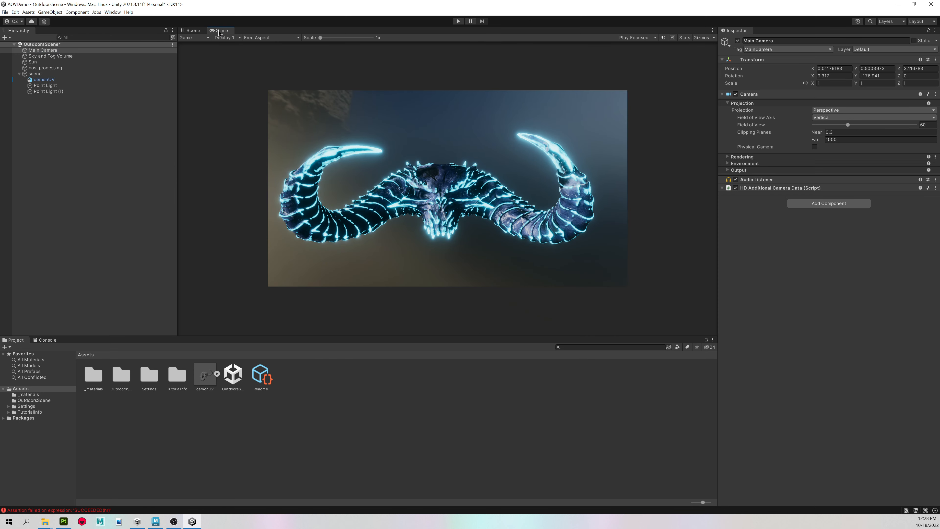
Examine the Main Camera's placement from a wider angle and compare it with the Game view framing
click(192, 31)
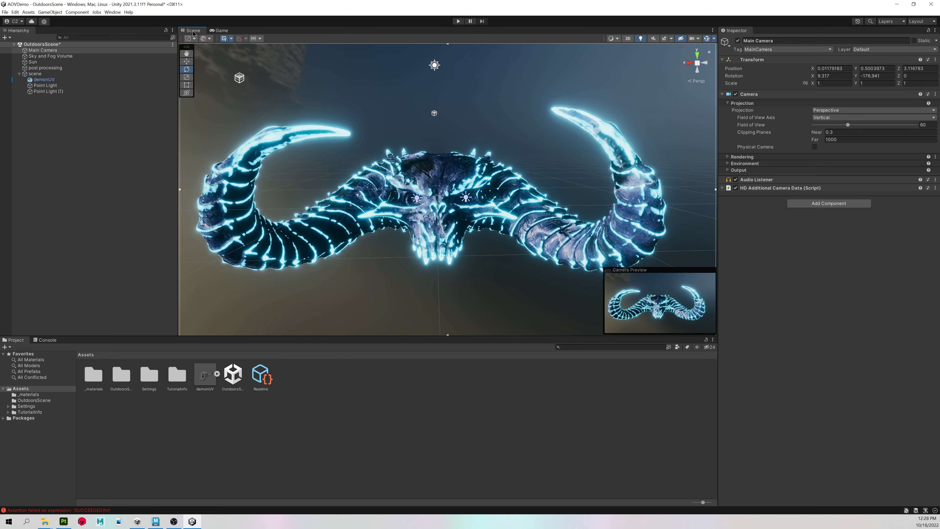
alt+drag(333, 167, 379, 153)
scroll(379, 153, down, 5)
scroll(380, 153, down, 2)
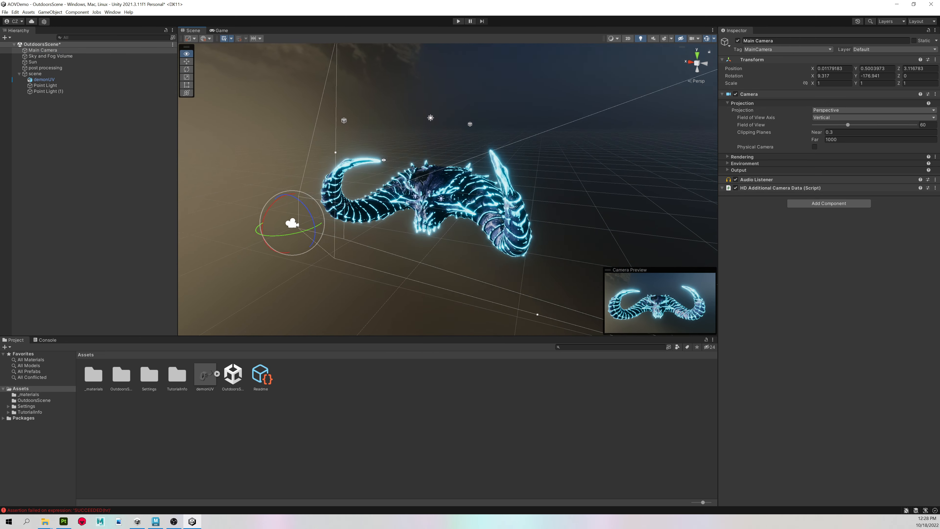
click(221, 30)
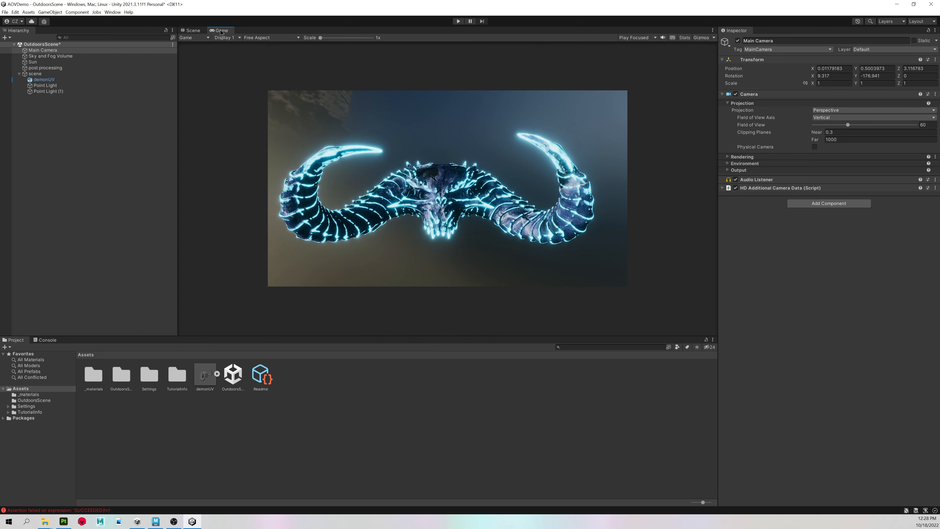
click(192, 31)
Enable the Physical Camera option on the Main Camera
click(265, 142)
alt+drag(265, 143, 426, 192)
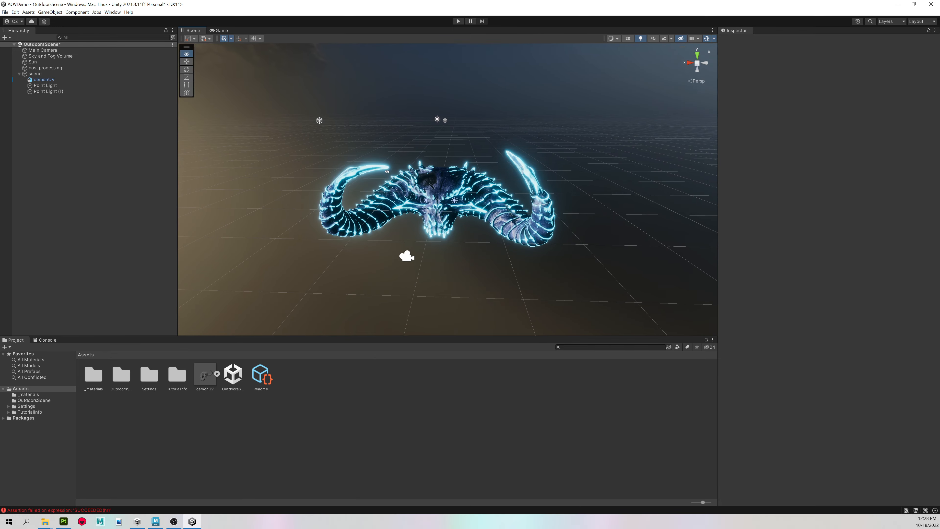
click(404, 255)
alt+right_drag(488, 232, 437, 211)
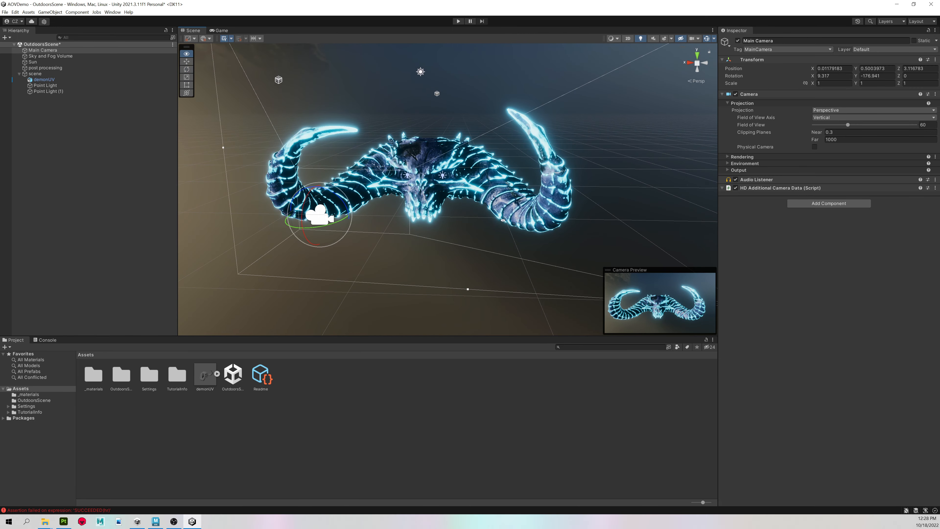
click(814, 147)
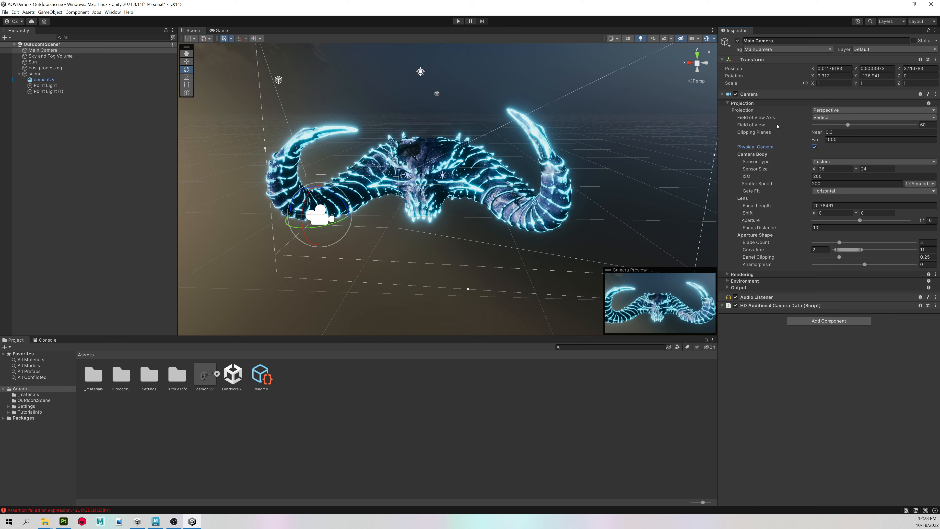
Try adding a Depth Of Field post-processing override to the post processing volume
click(44, 68)
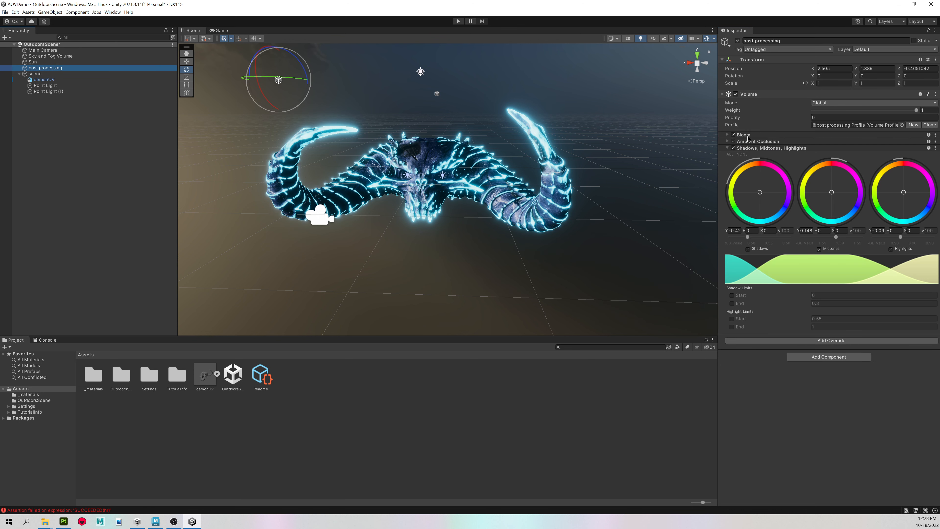
click(728, 148)
click(800, 158)
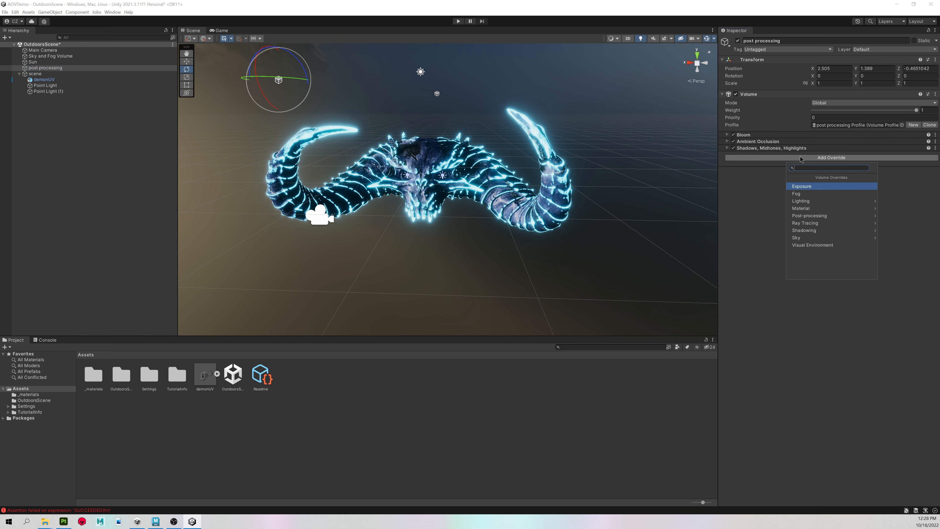
click(808, 216)
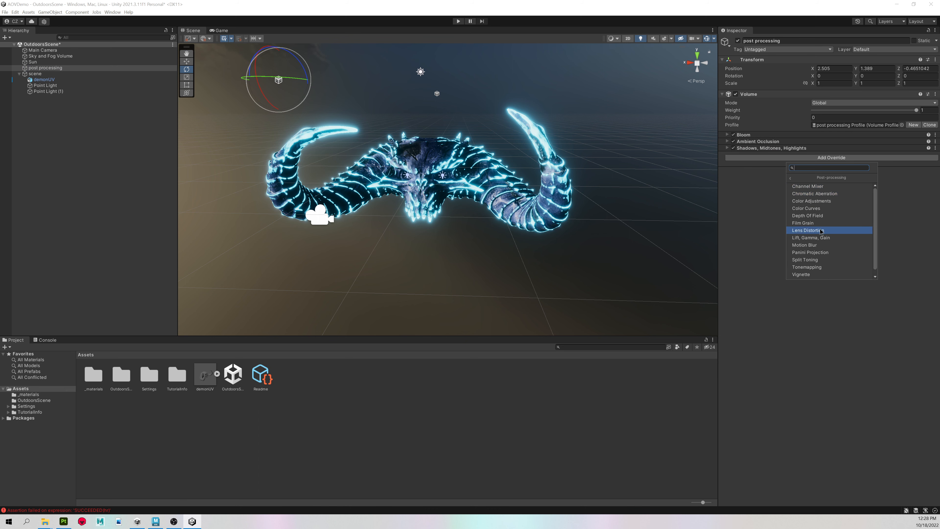
click(825, 216)
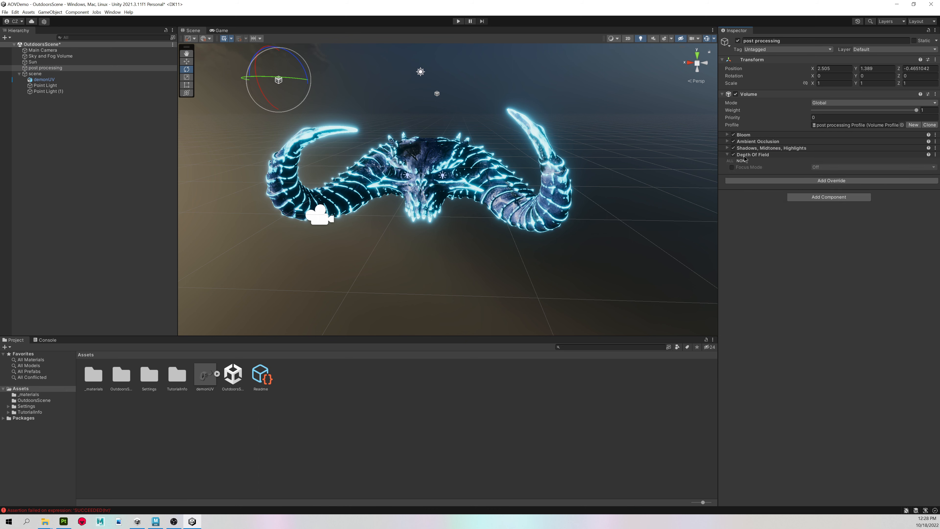
Try the Depth Of Field focus modes Manual Ranges and Physical Camera, checking the effect in the Main Camera's preview
click(732, 167)
click(848, 167)
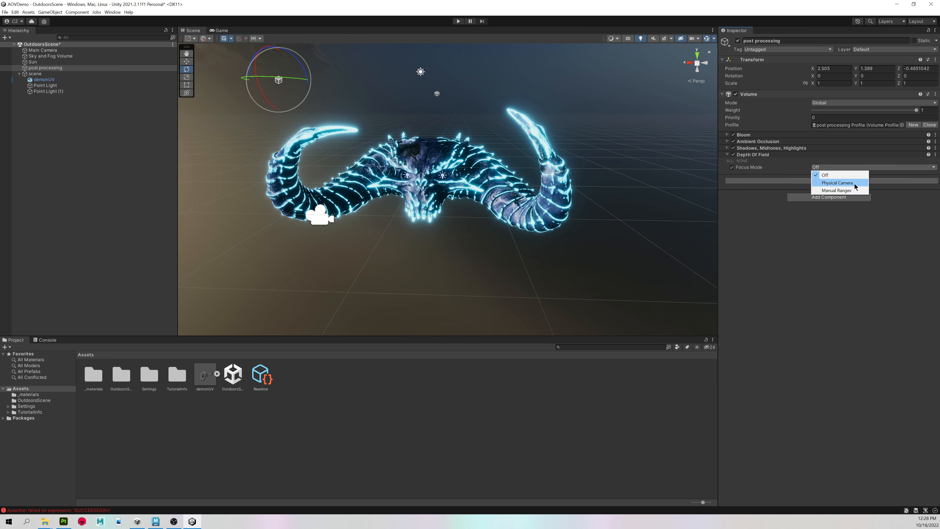
click(858, 190)
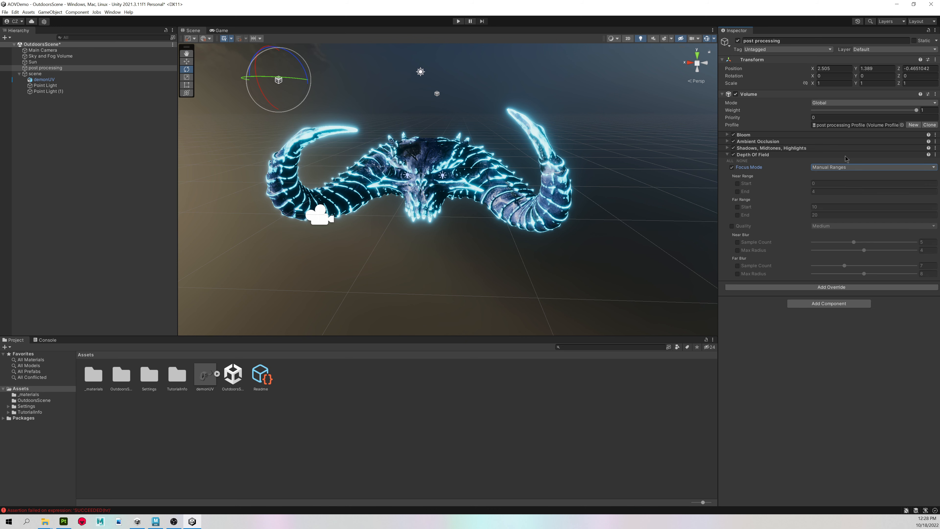
click(838, 167)
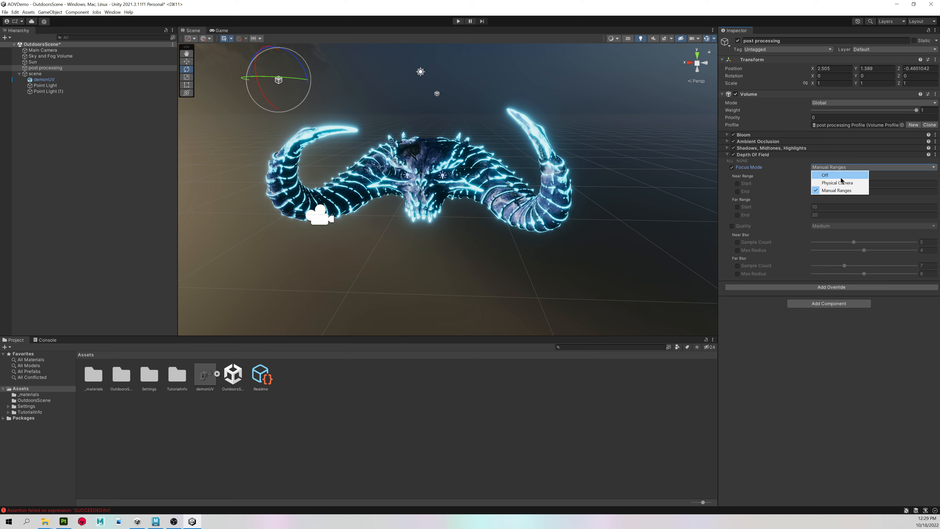
click(842, 184)
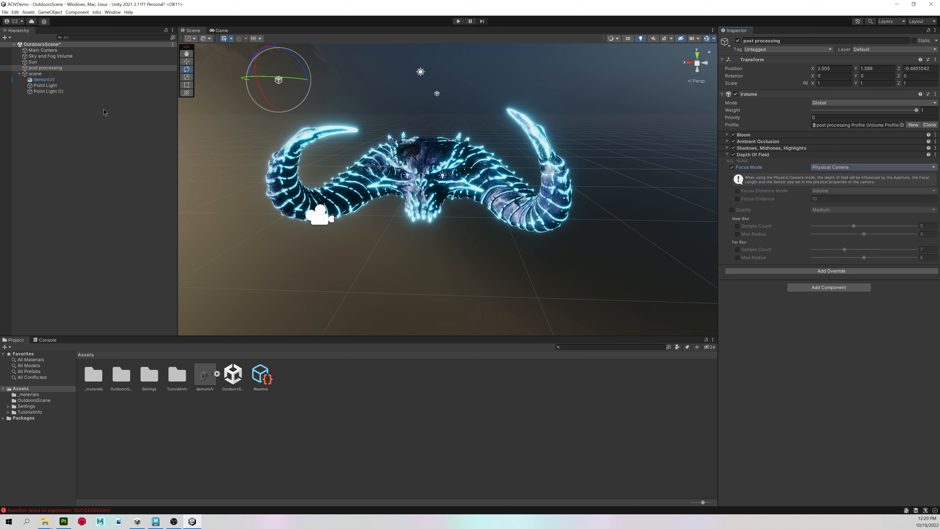
click(44, 50)
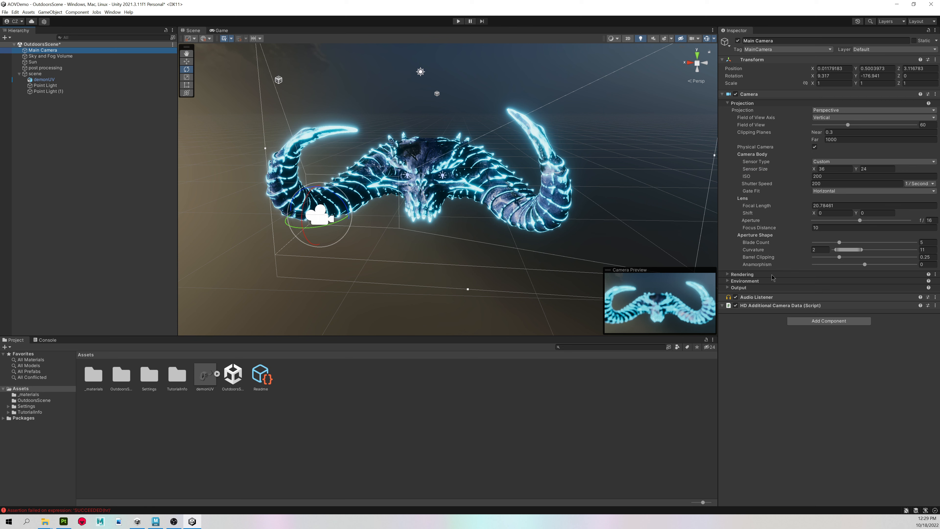
click(46, 68)
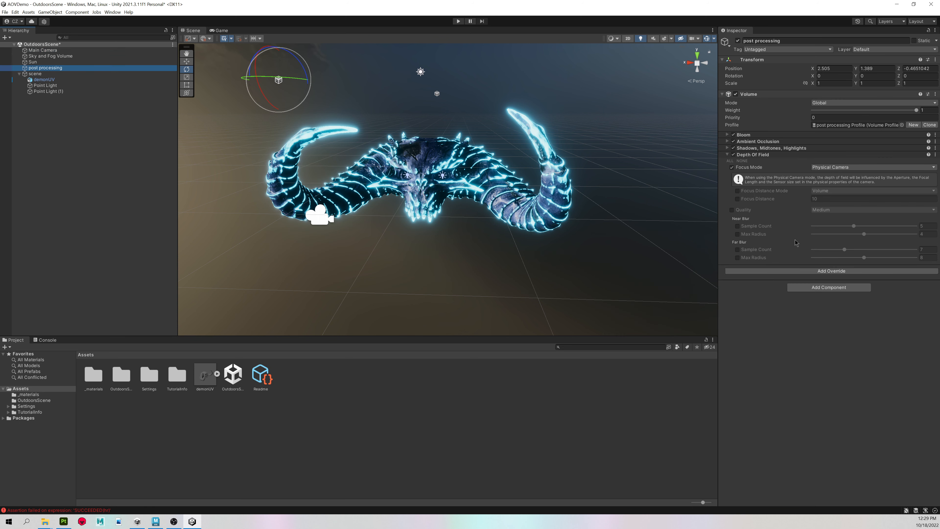
Remove the Depth Of Field override from the post processing volume
right_click(758, 154)
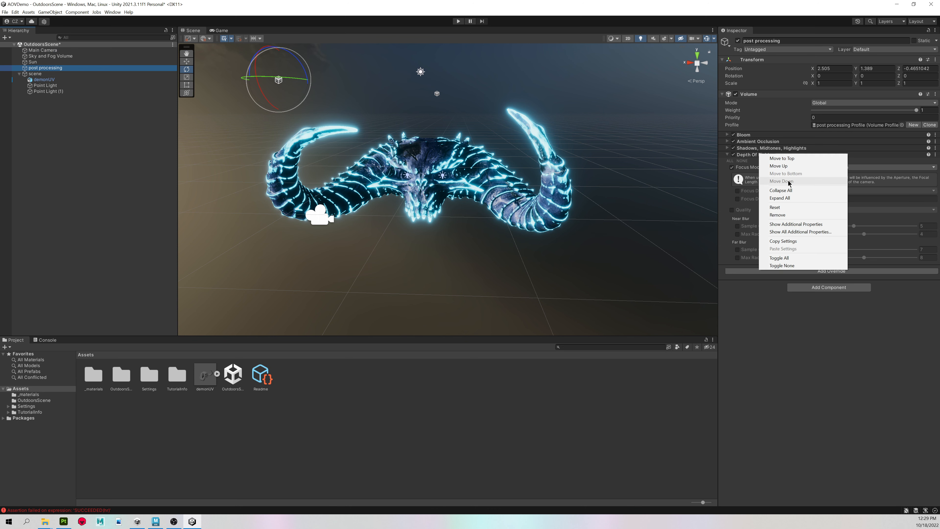
click(794, 216)
click(83, 129)
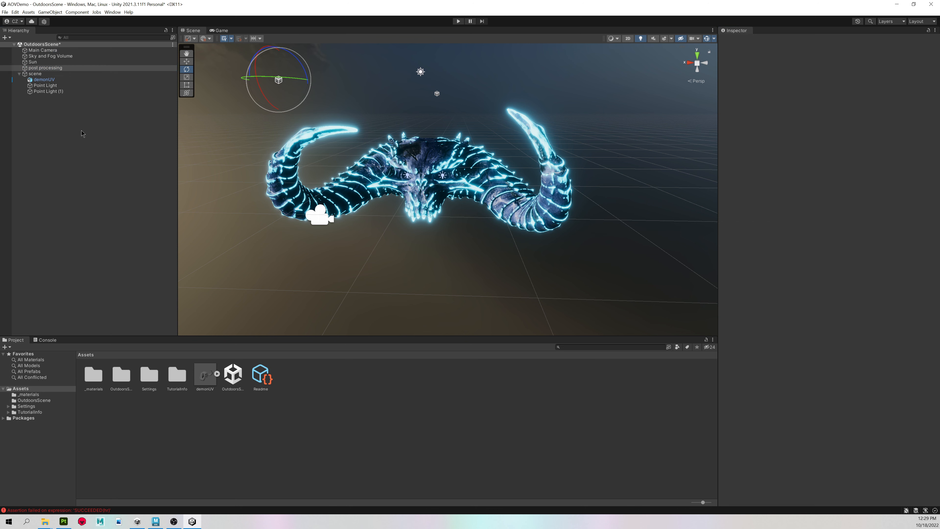
click(65, 73)
alt+right_drag(392, 155, 430, 163)
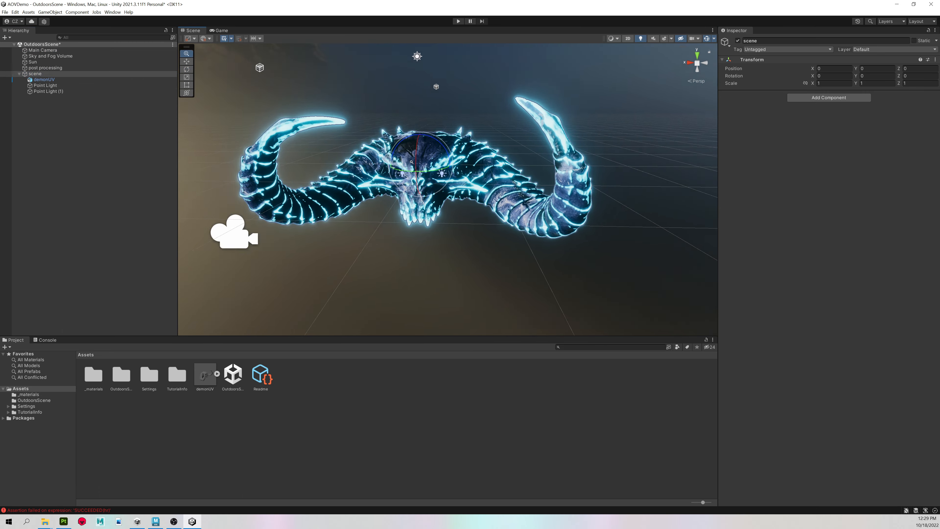
alt+drag(429, 163, 429, 184)
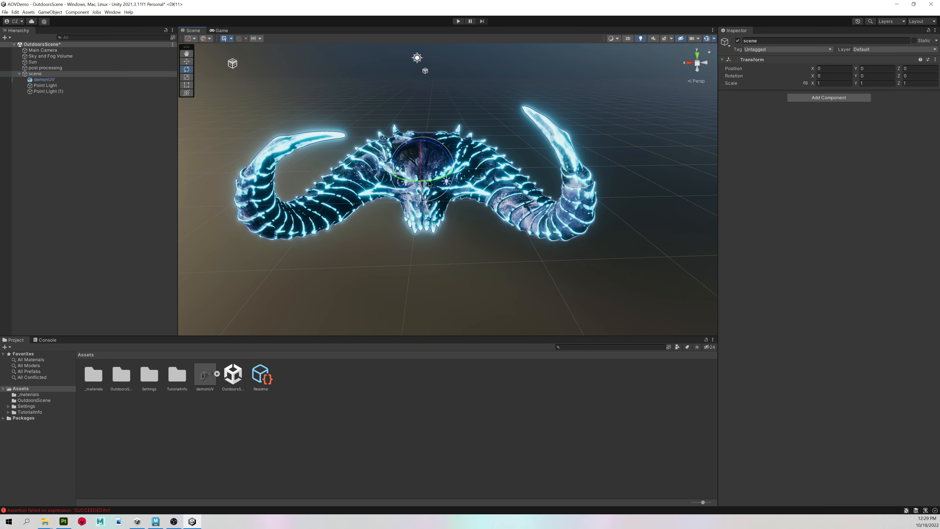
click(88, 203)
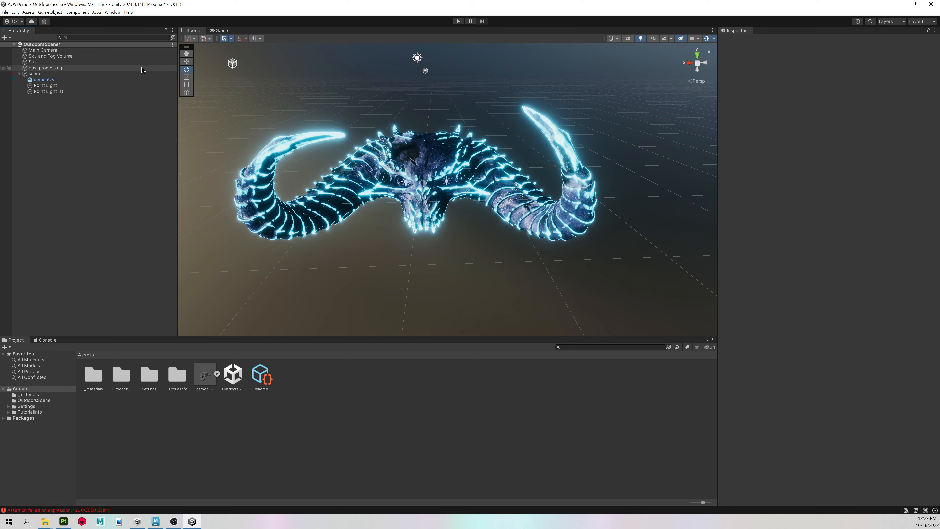
Open the Animation window docked between Project and Console, enlarge that area, and select the scene object for animating
click(112, 13)
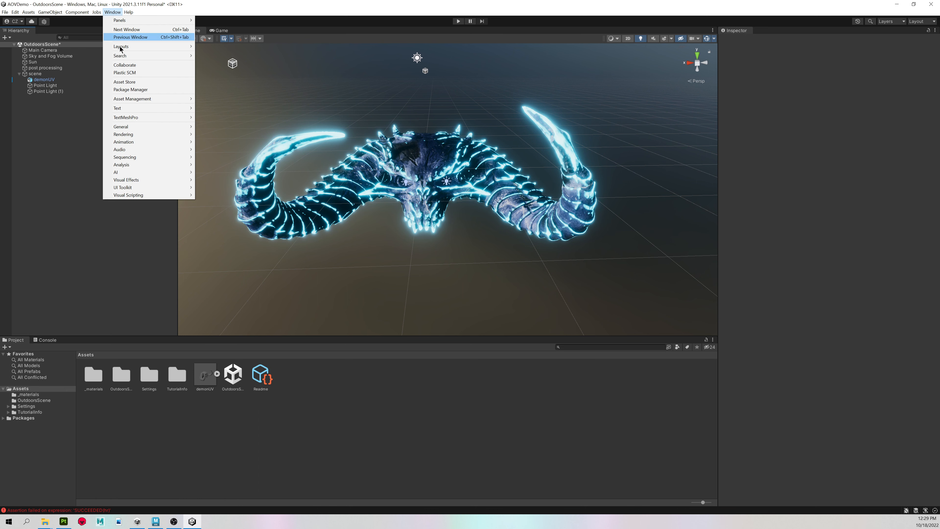
mouse_move(139, 141)
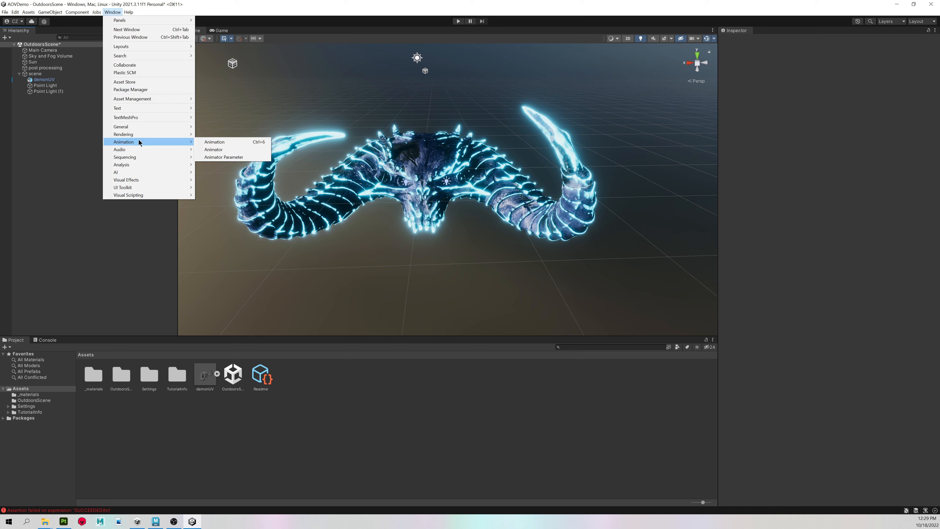
click(230, 142)
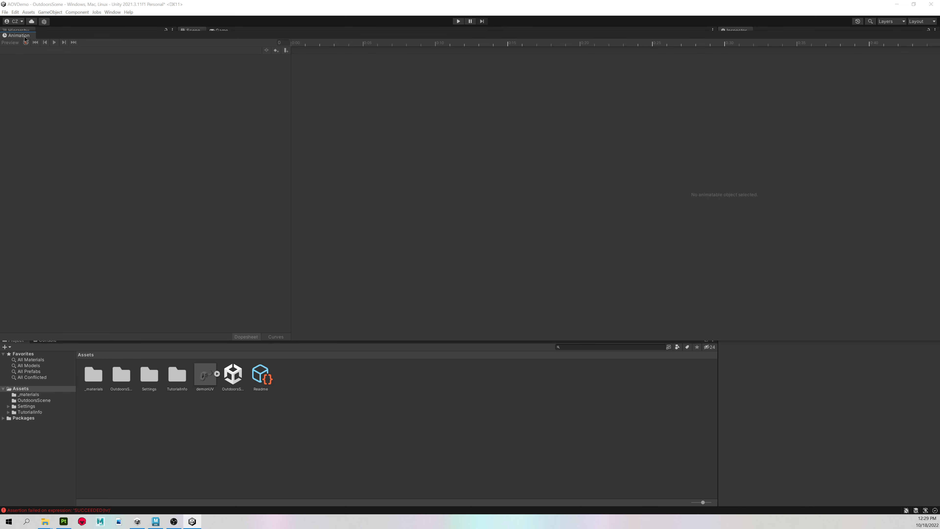
drag(23, 39, 466, 378)
drag(17, 339, 51, 371)
drag(277, 365, 277, 308)
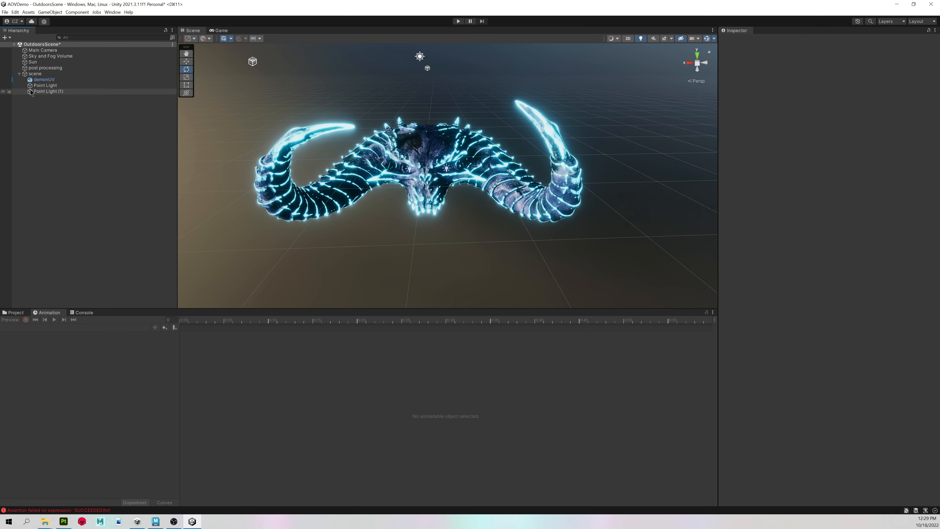
click(50, 75)
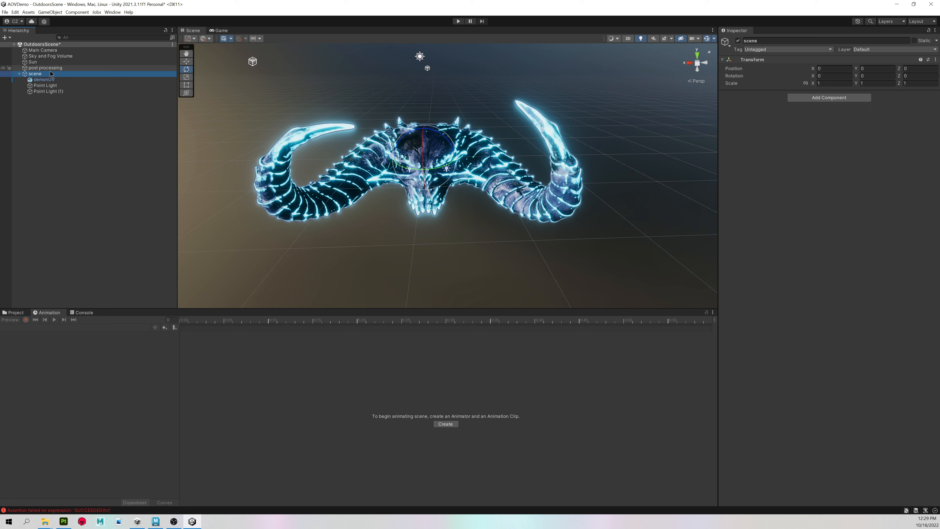
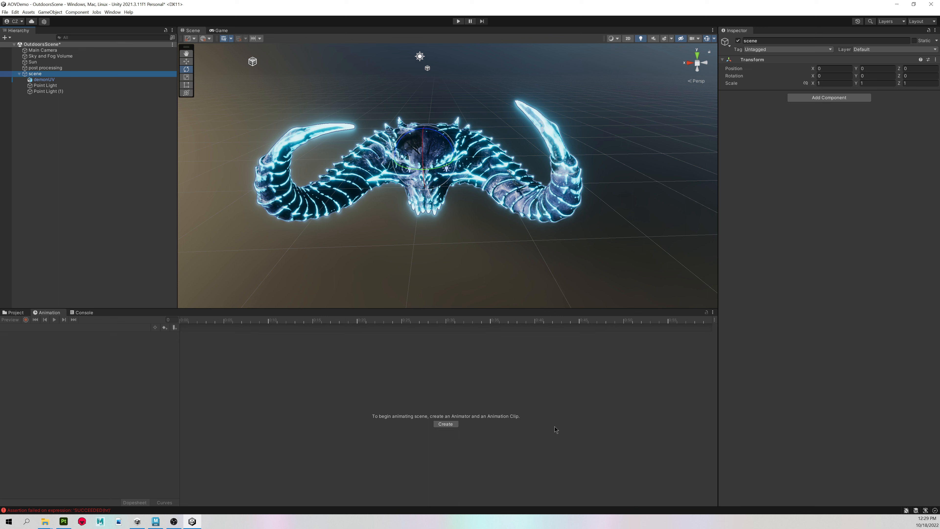
Start creating an animation clip for the scene object and add a new folder named anim inside the project's Assets folder
click(446, 424)
right_click(102, 123)
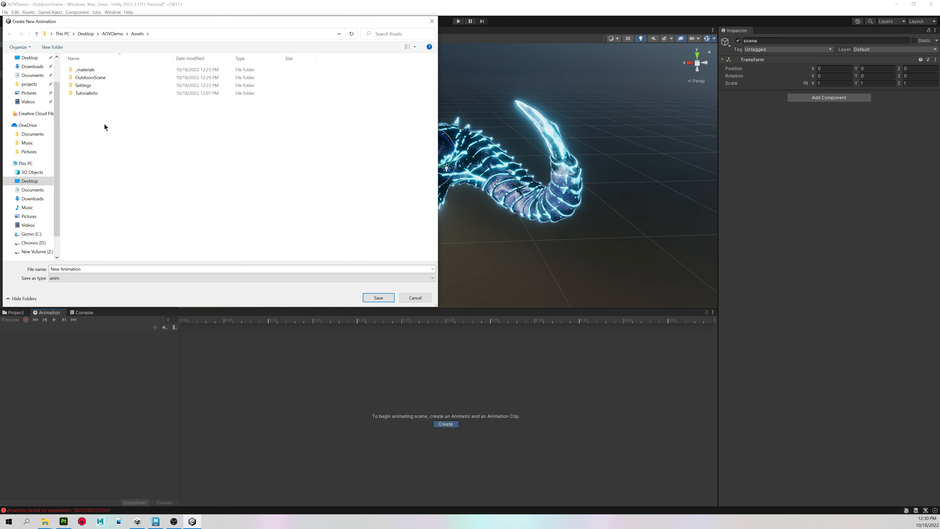
mouse_move(55, 205)
click(110, 206)
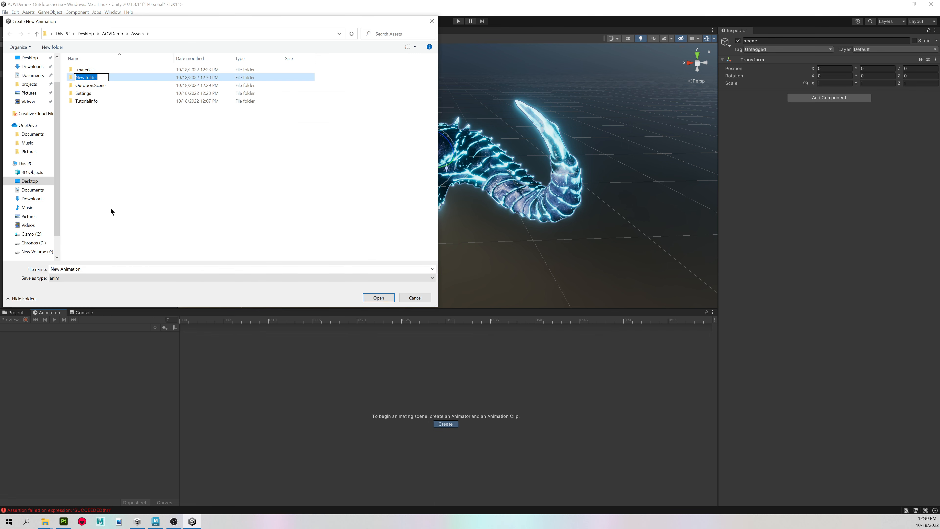
text(anim)
key(Return)
Name the new animation clip rotationAnim and save it in the Assets folder
click(115, 269)
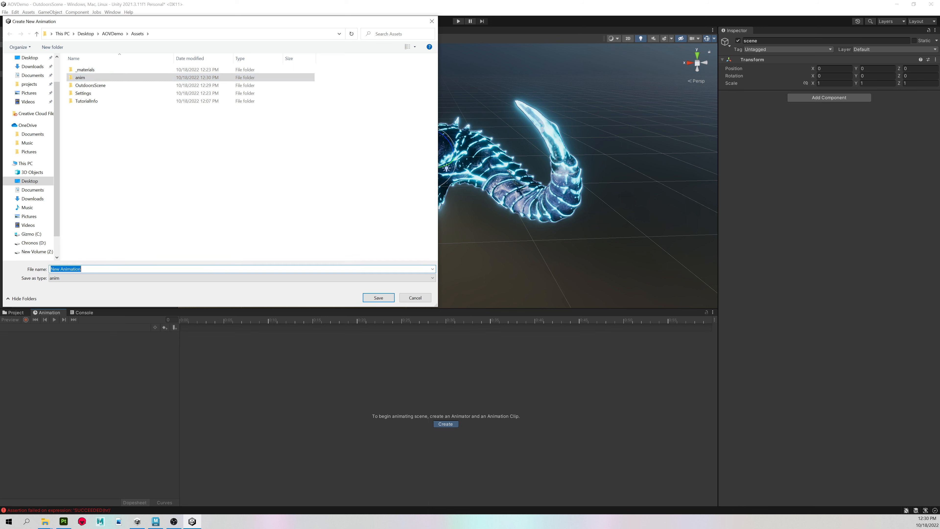
text(rotationAnim)
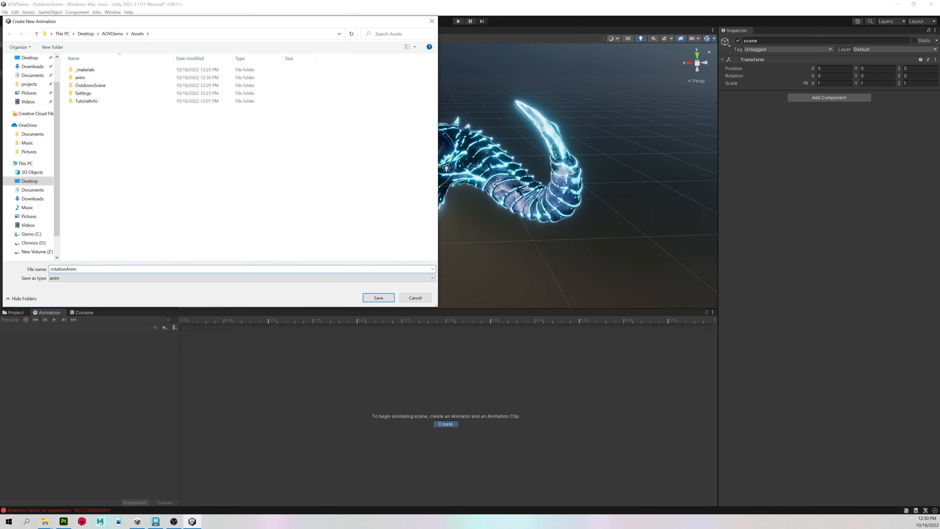
click(378, 298)
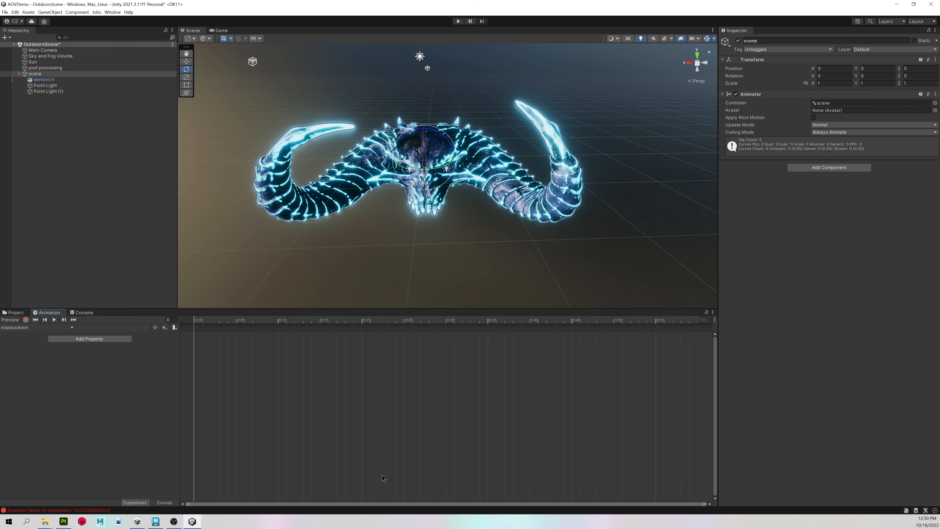
Switch to File Explorer, check the contents of the AOVDemo project's Assets/anim folder, and return to Unity
mouse_move(45, 522)
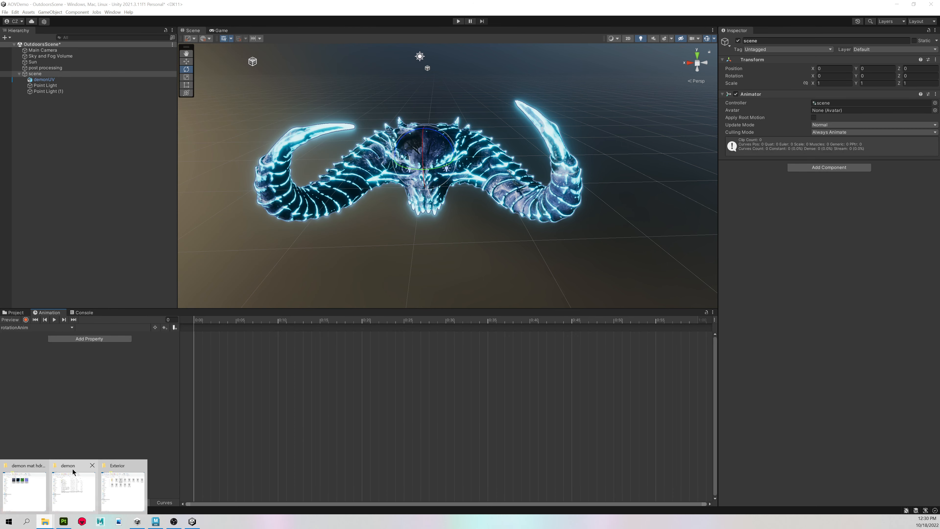
mouse_move(122, 489)
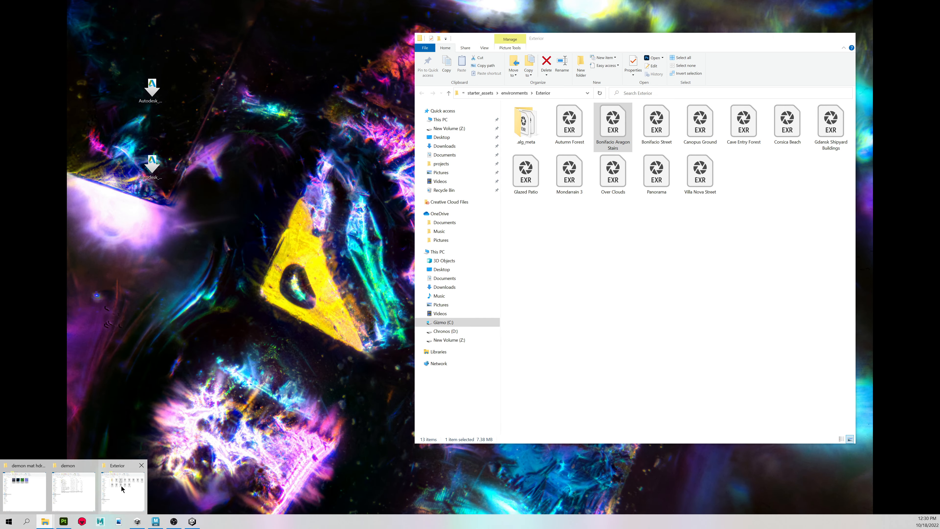
mouse_move(39, 481)
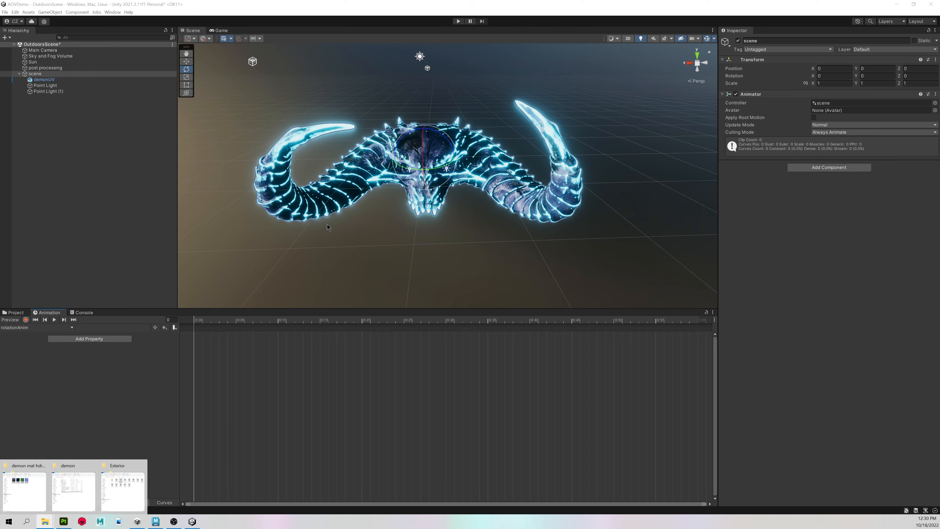
click(327, 224)
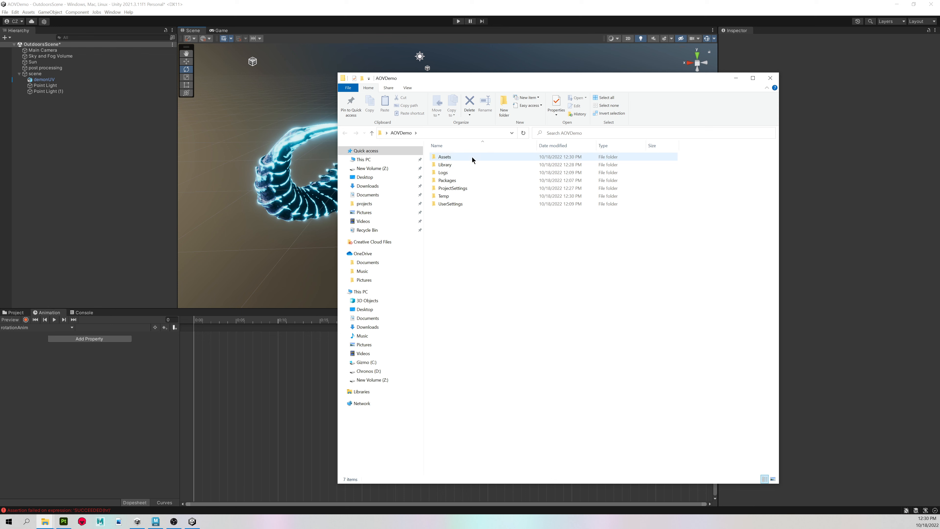
double_click(472, 158)
double_click(482, 163)
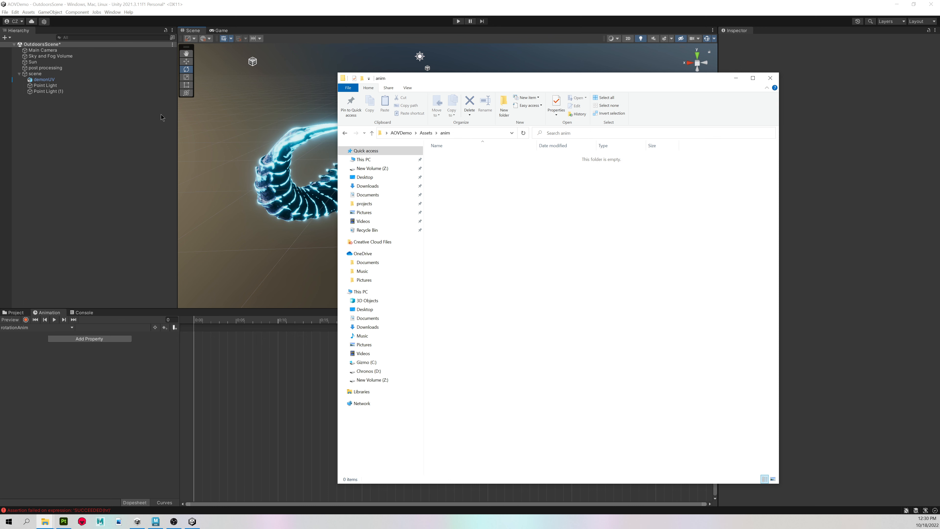
click(76, 129)
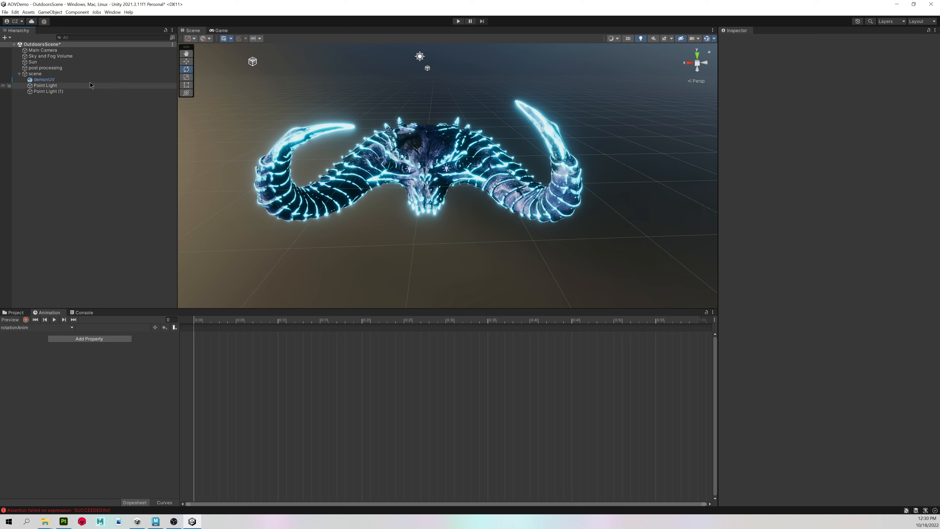
Select the scene object and add its Transform Rotation property to the rotationAnim clip
click(56, 74)
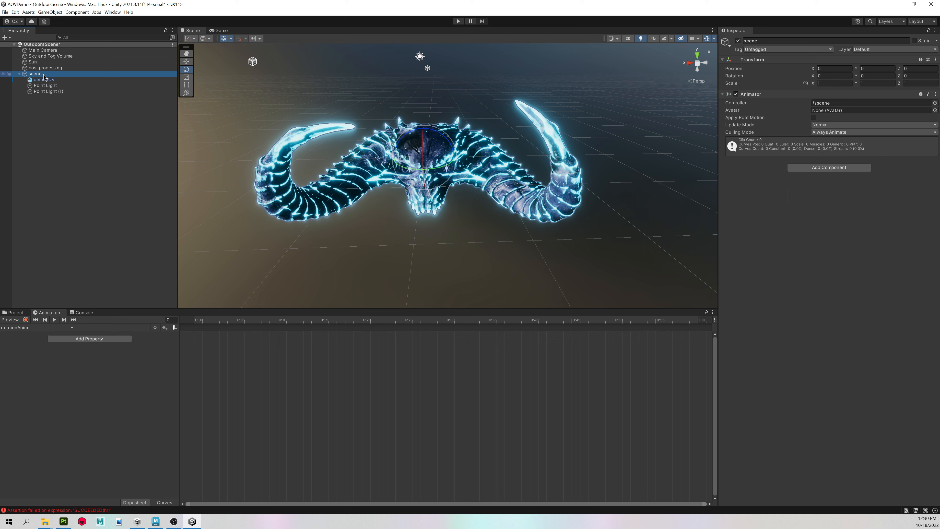
key(F2)
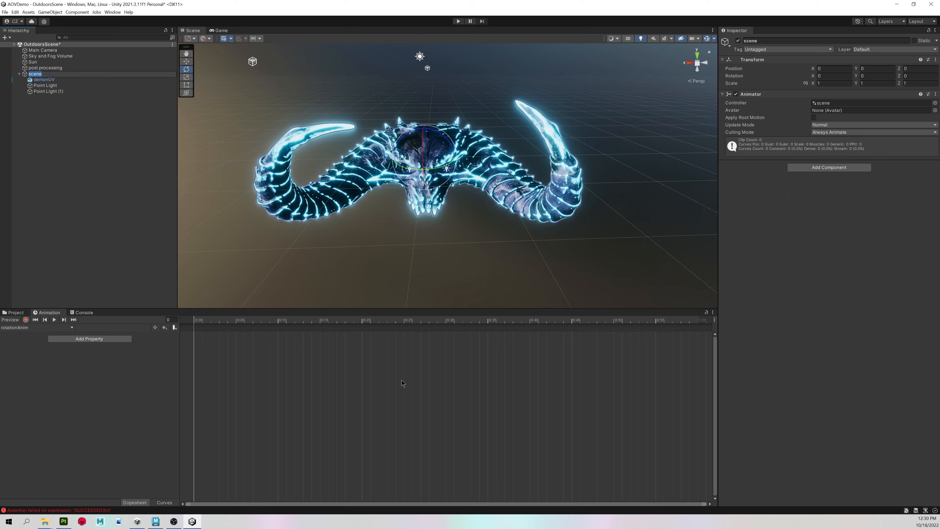
click(84, 339)
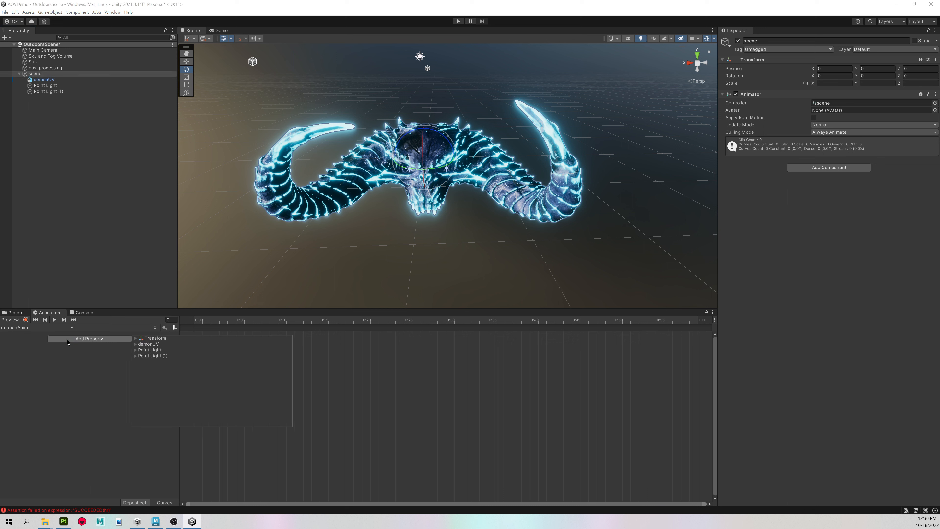
click(136, 338)
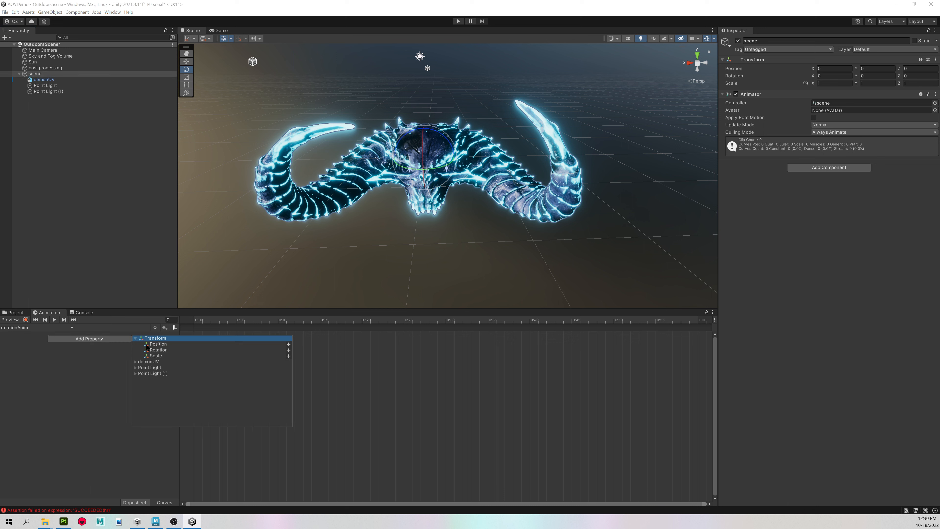
click(156, 350)
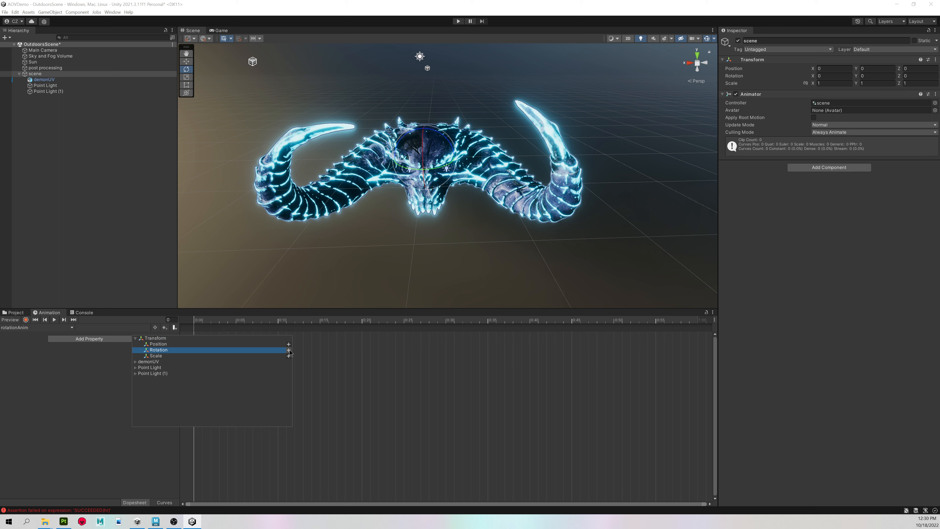
click(288, 350)
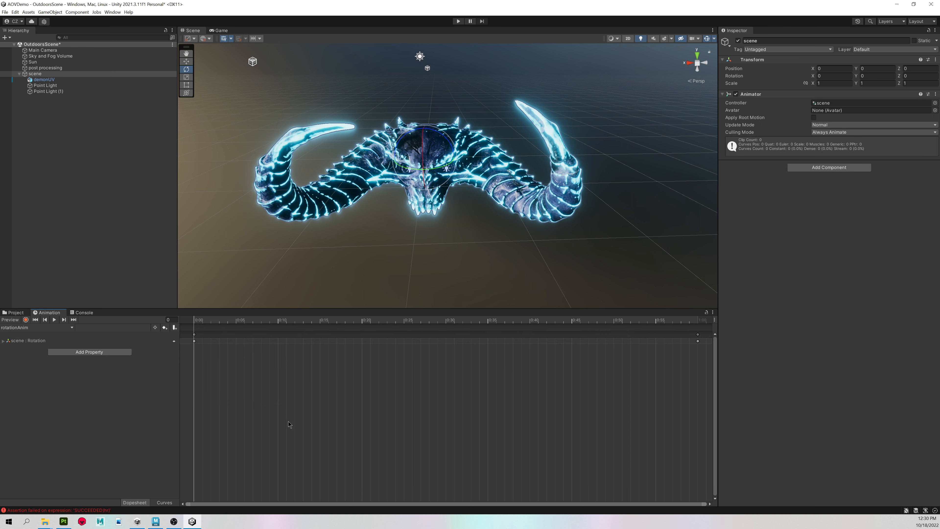
Delete the default end keyframe of the scene's Rotation track, keeping only the keyframe at frame 0
scroll(452, 389, down, 10)
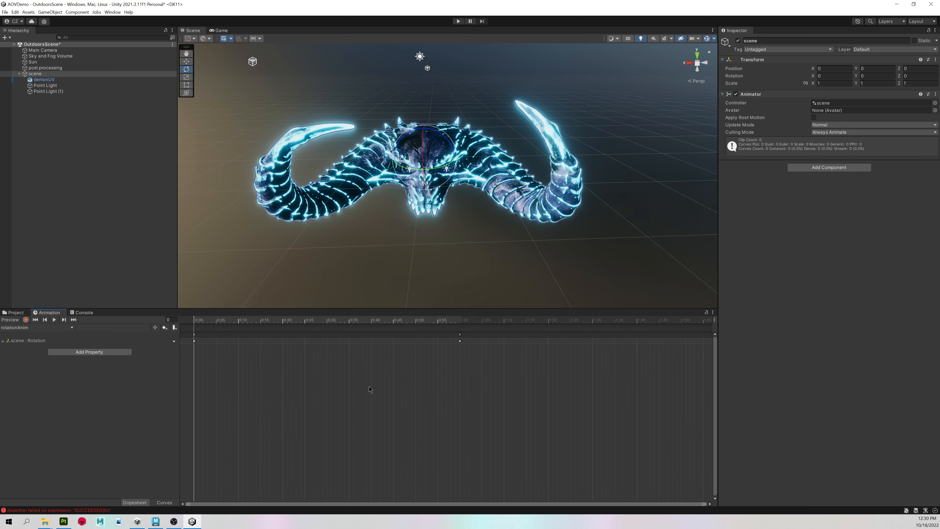
scroll(268, 365, down, 10)
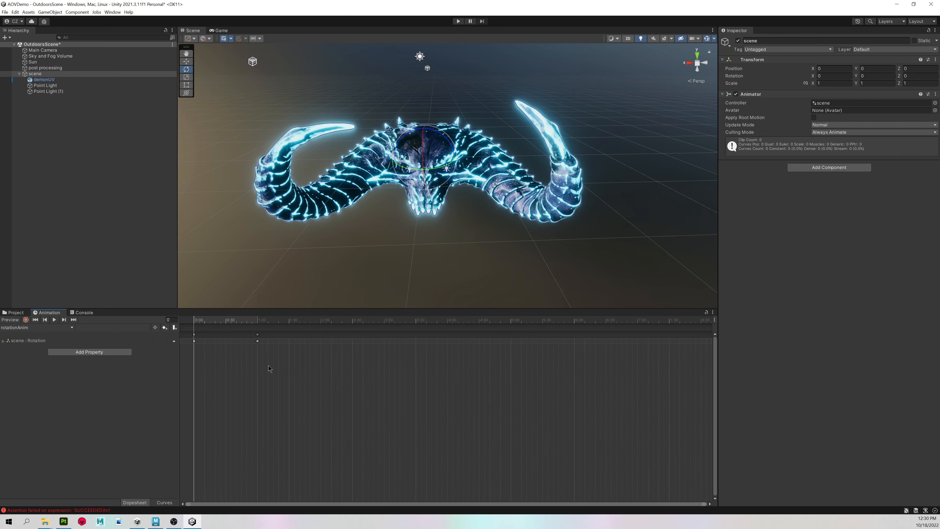
scroll(226, 359, up, 2)
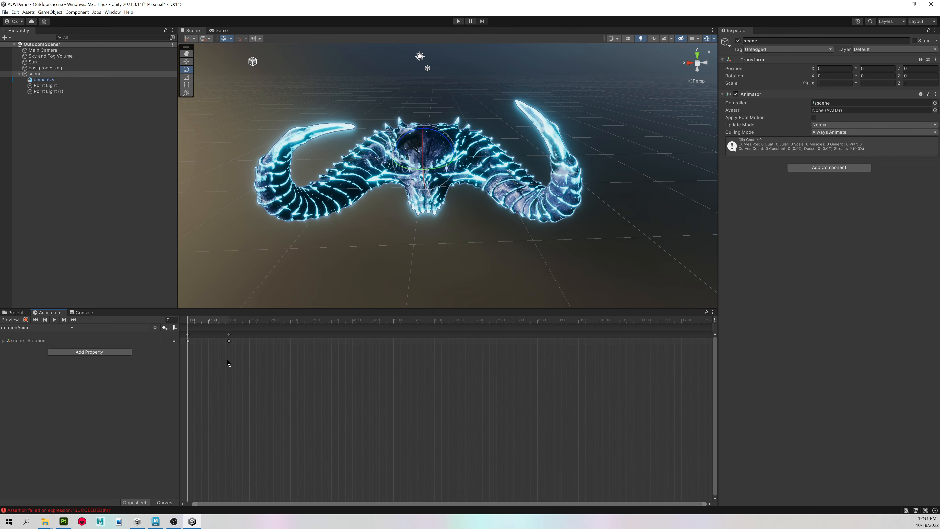
drag(215, 503, 209, 503)
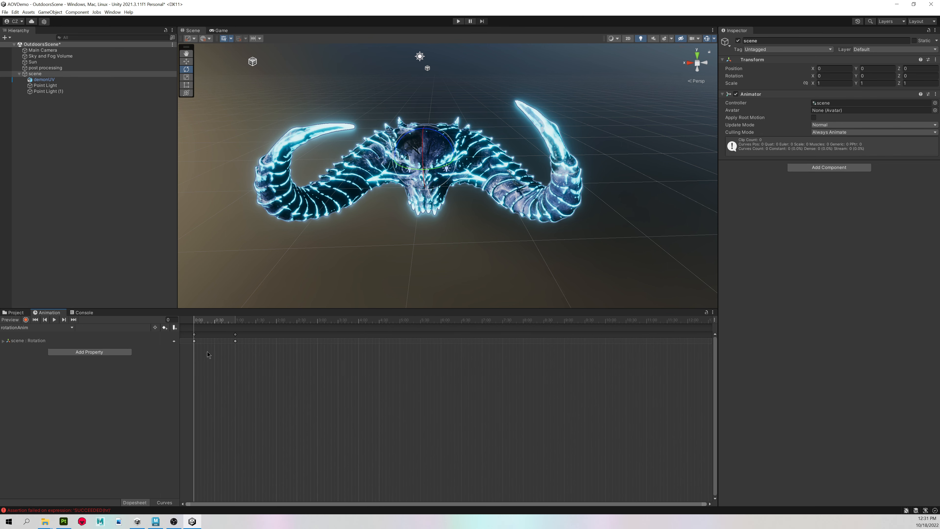
drag(212, 331, 276, 390)
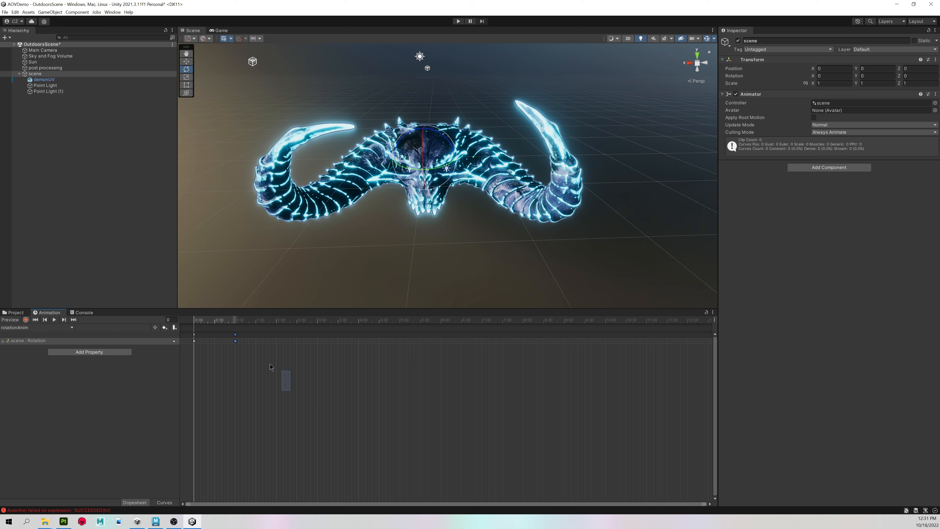
drag(270, 366, 219, 324)
key(Delete)
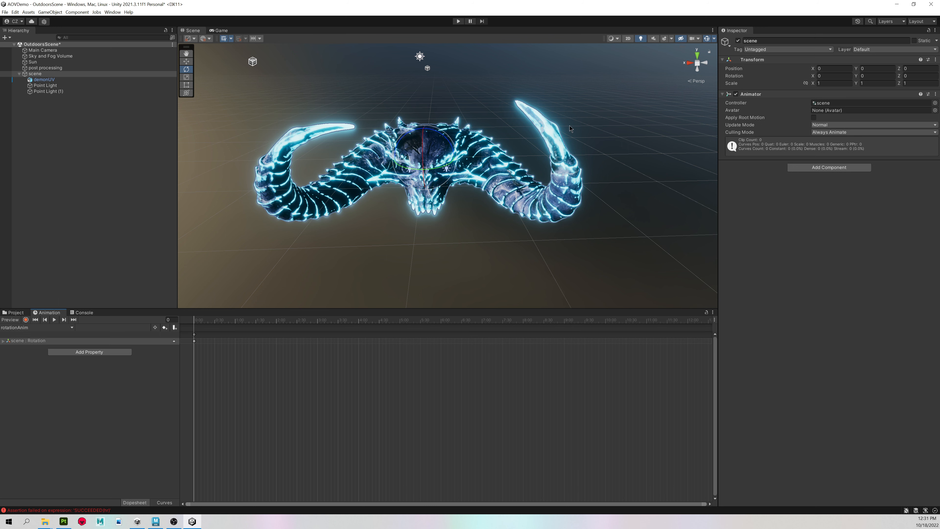
Add a Rotation keyframe at frame 150 with the scene object's Y rotation set to 90
alt+drag(449, 171, 460, 171)
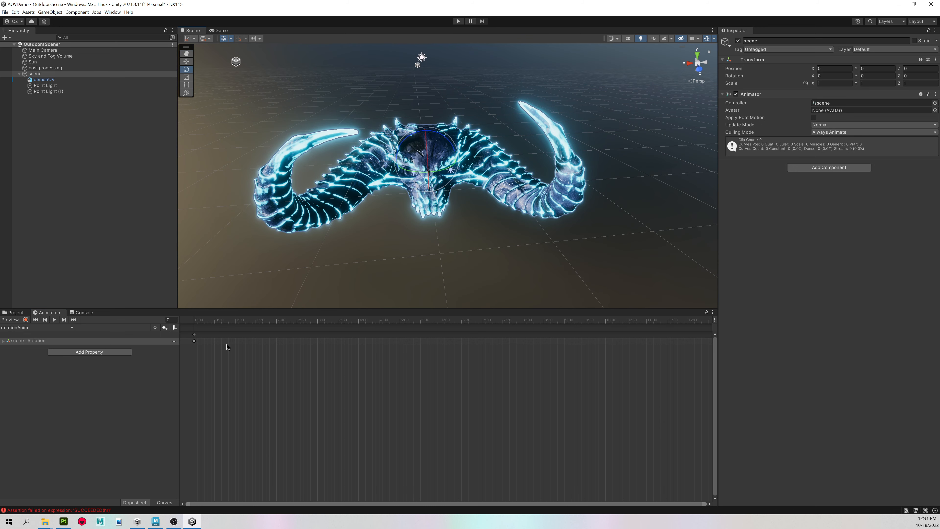
click(176, 320)
text(150)
key(Return)
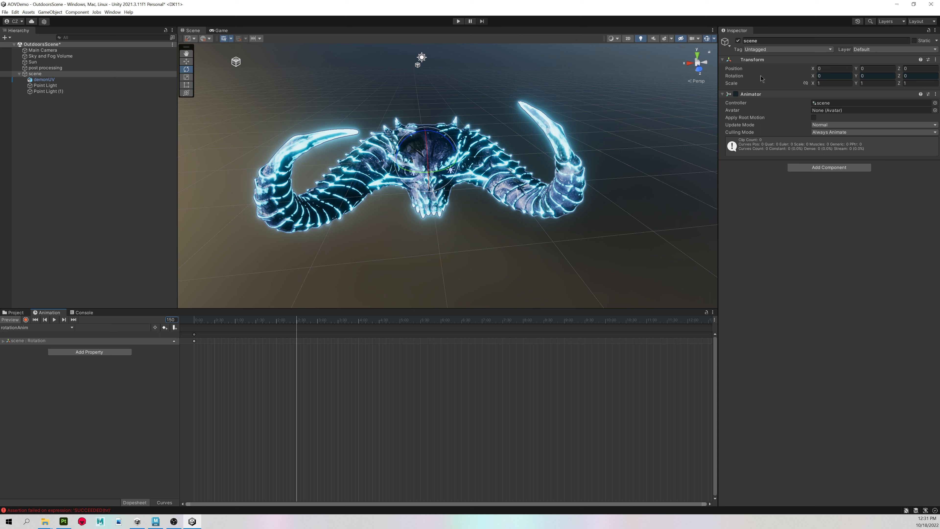
click(871, 77)
text(90)
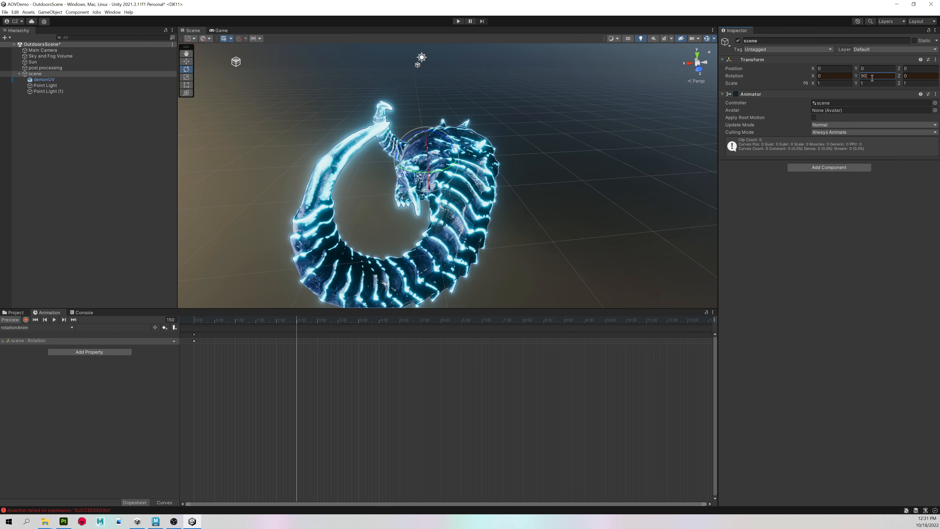
scroll(548, 193, down, 2)
alt+drag(547, 192, 528, 172)
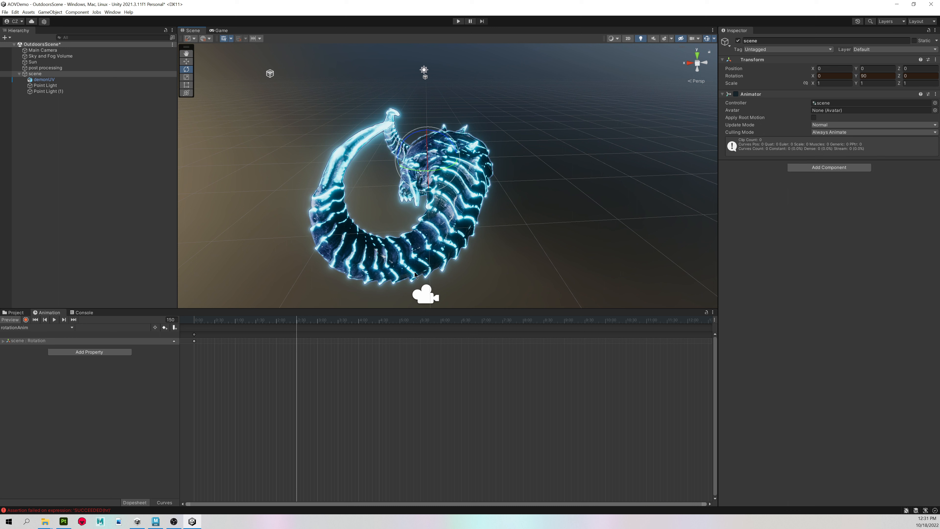
click(164, 327)
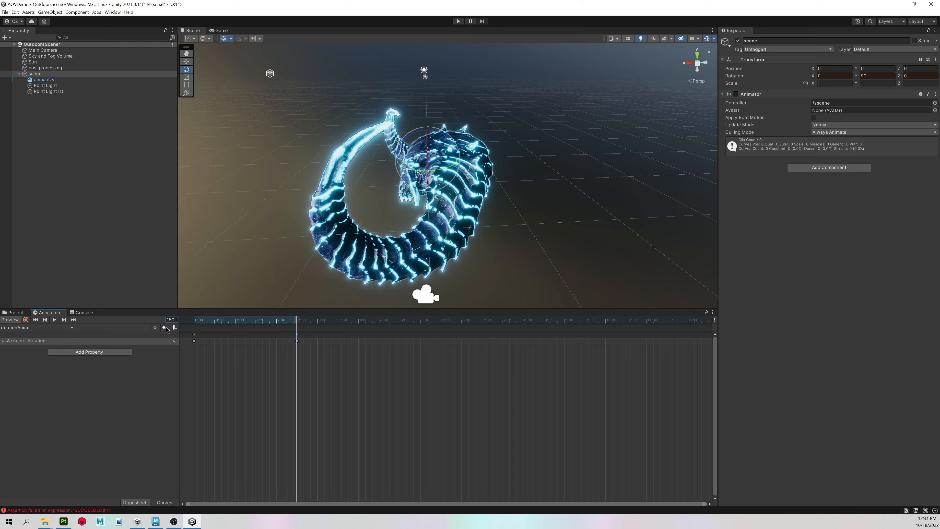
Add a Rotation keyframe at frame 300 with the scene object's Y rotation set to 180
drag(297, 320, 298, 360)
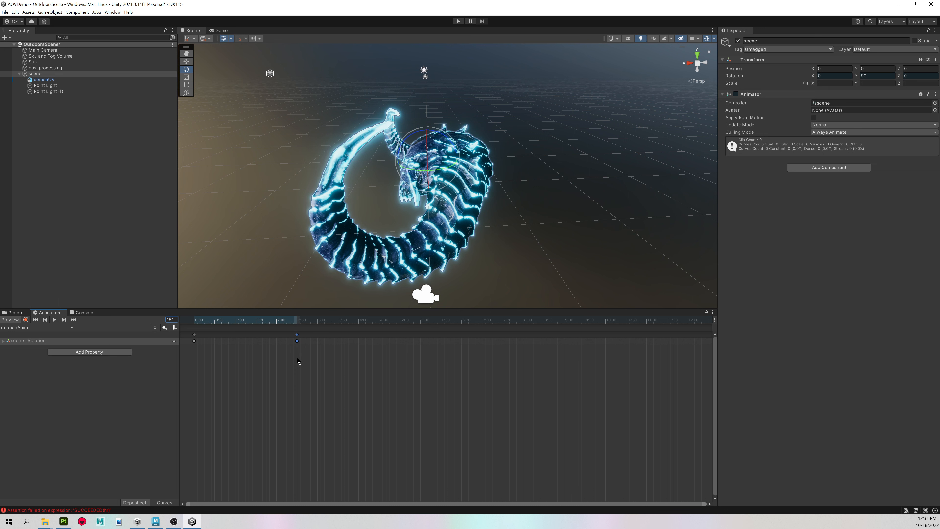
click(173, 319)
text(300)
key(Return)
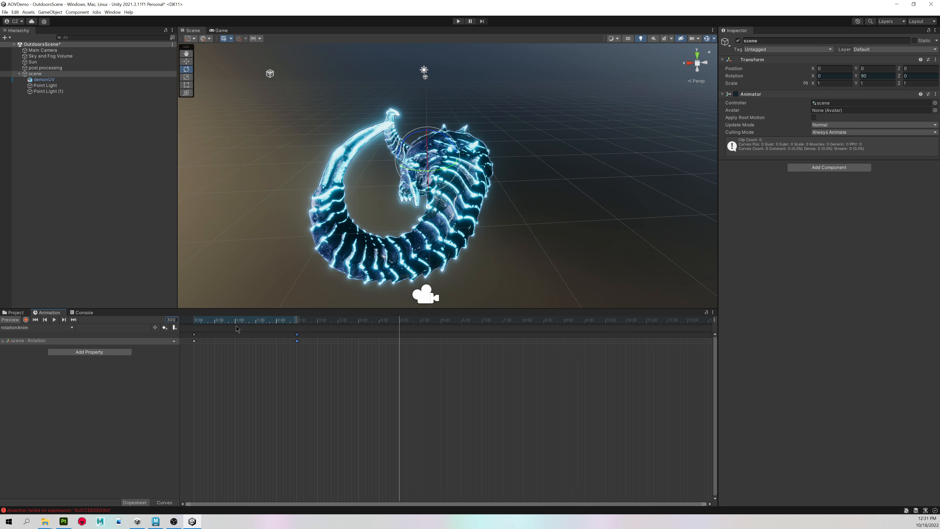
click(868, 75)
text(180)
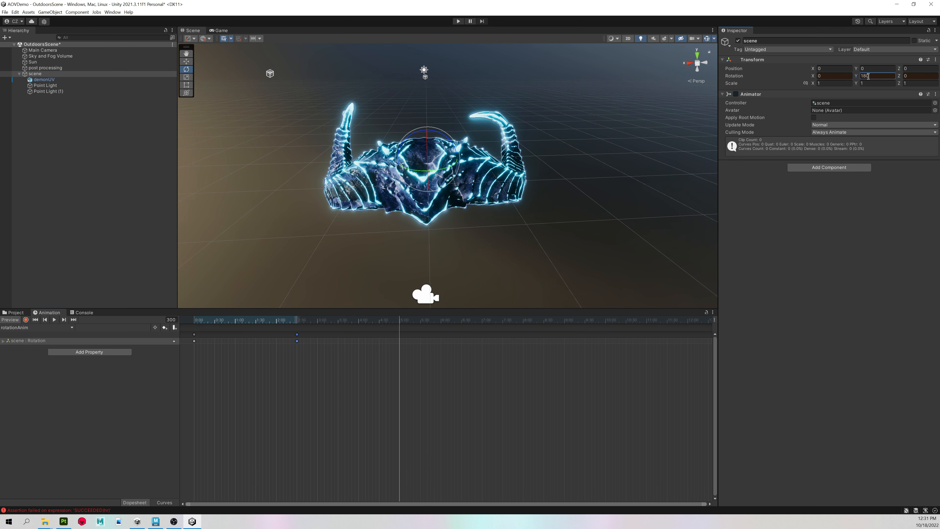
click(165, 327)
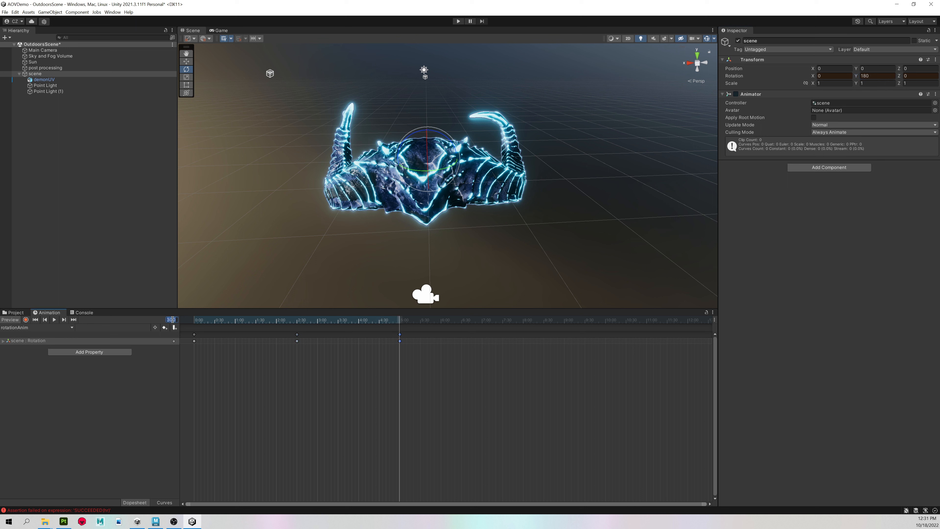
Add a Rotation keyframe at frame 450 with the scene object's Y rotation set to 270
click(171, 320)
text(450)
key(Return)
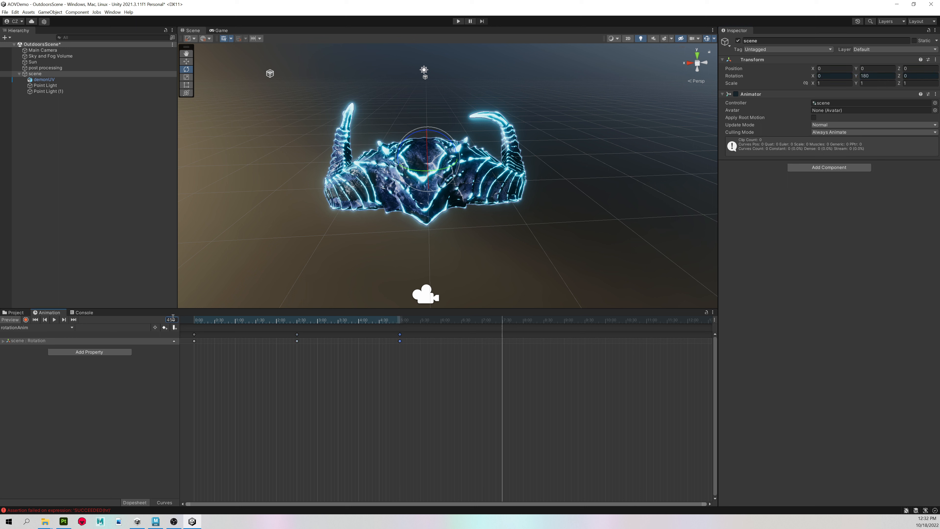
click(882, 74)
text(270)
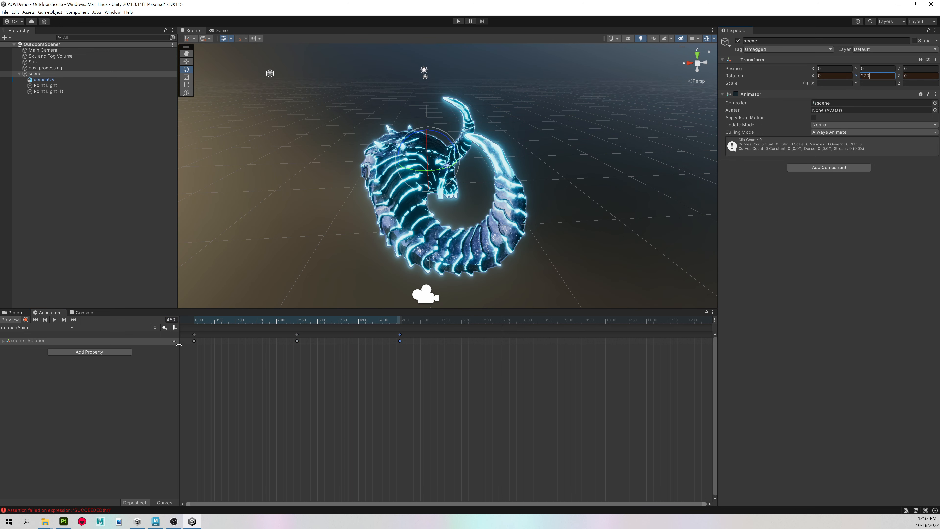
click(165, 328)
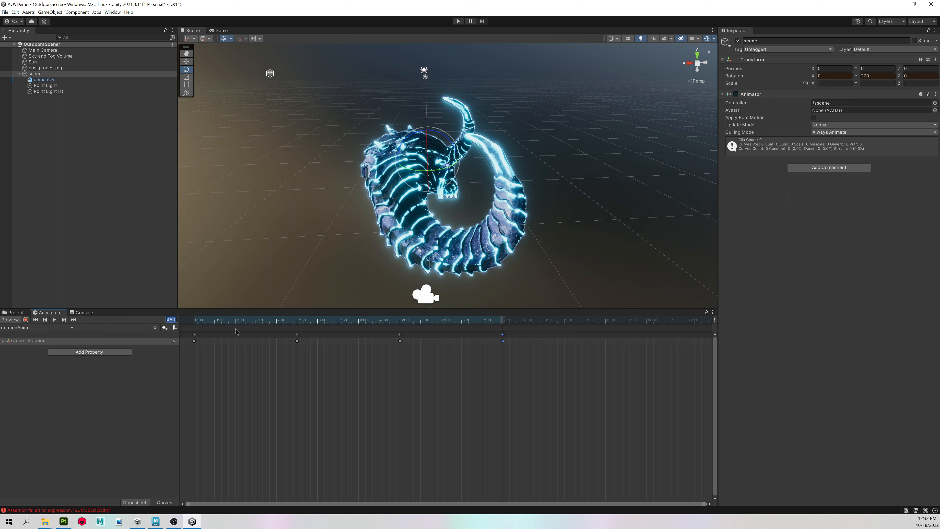
Add a Rotation keyframe at frame 599 with the scene object's Y rotation set to 359
text(599)
key(Return)
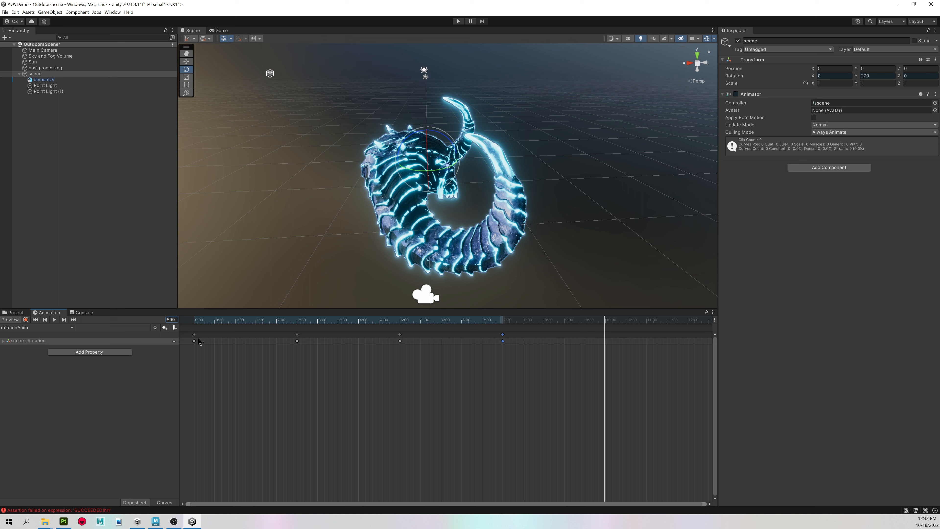
click(869, 76)
text(359)
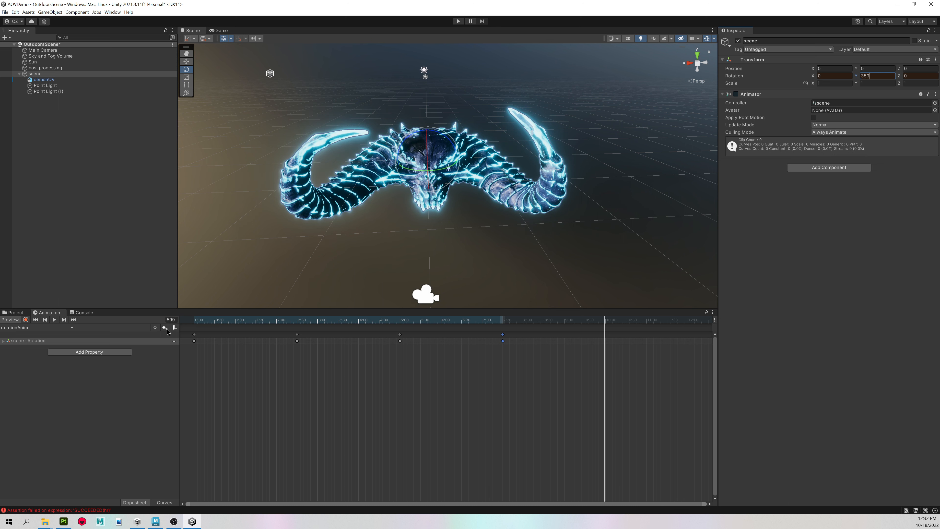
click(165, 328)
Scrub and play back the full rotation animation, returning the playhead to frame 0
drag(603, 326, 91, 333)
click(54, 320)
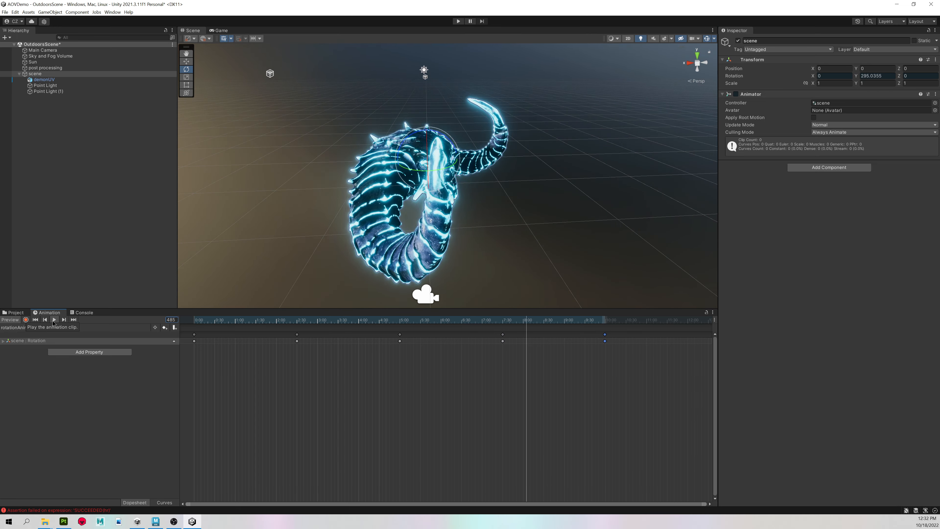
click(53, 323)
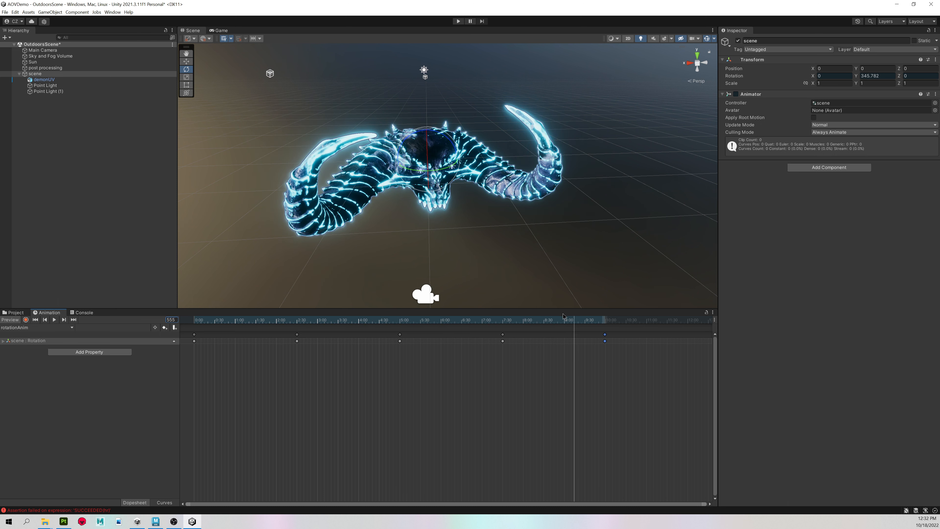
drag(563, 317, 159, 292)
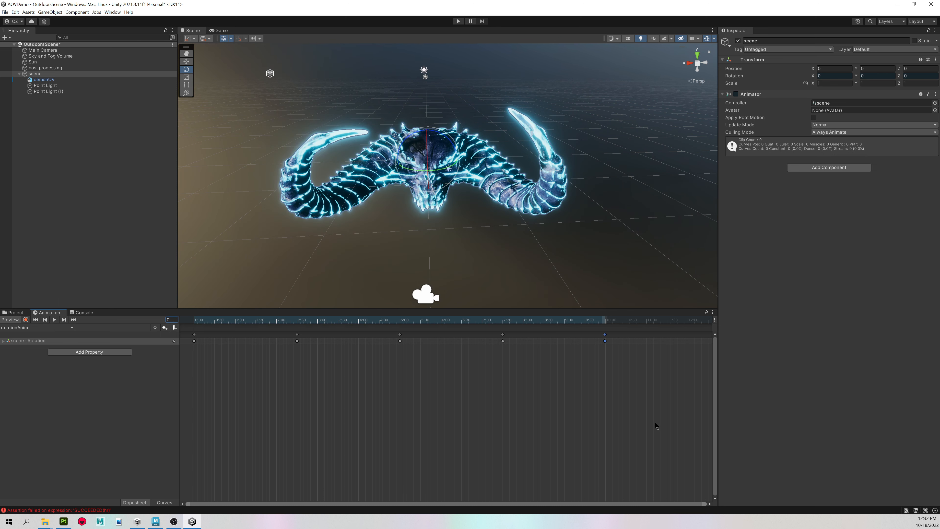
Select all Rotation keyframes and set both of their tangents to Linear
drag(668, 437, 160, 249)
right_click(406, 343)
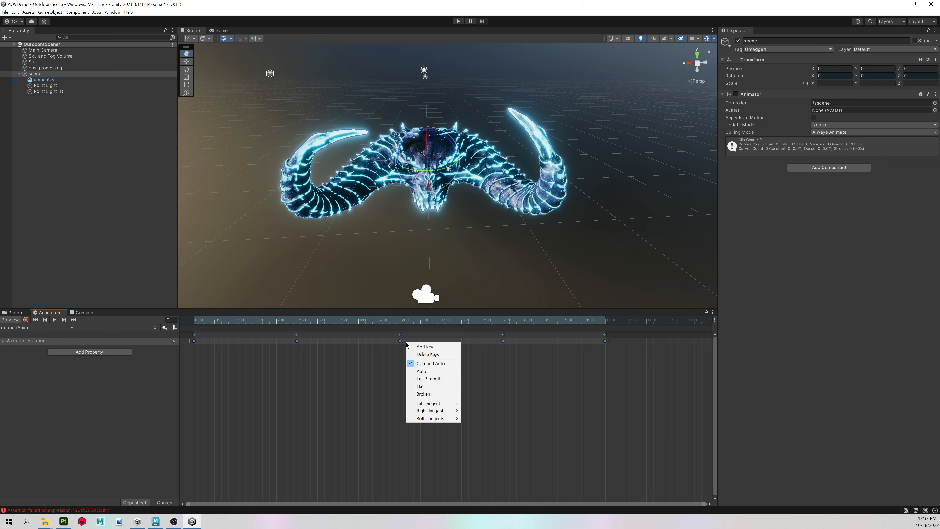
mouse_move(429, 419)
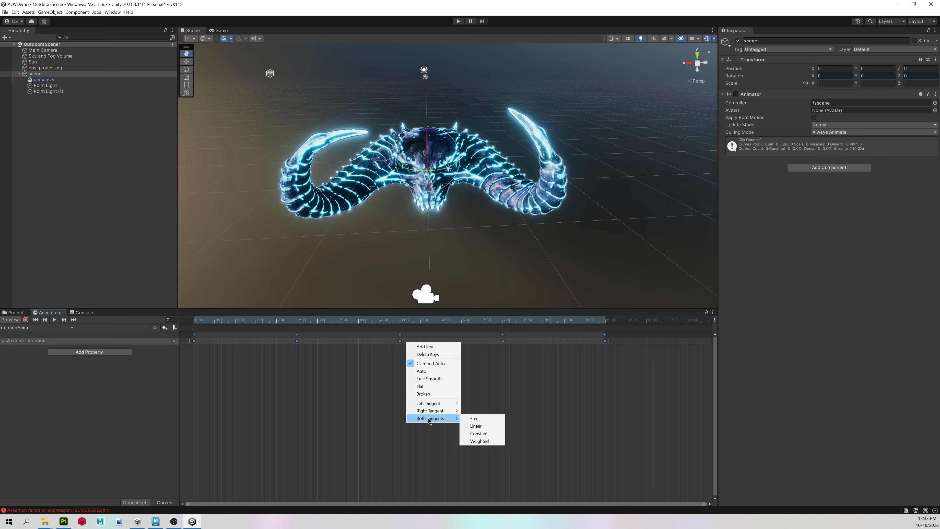
click(487, 428)
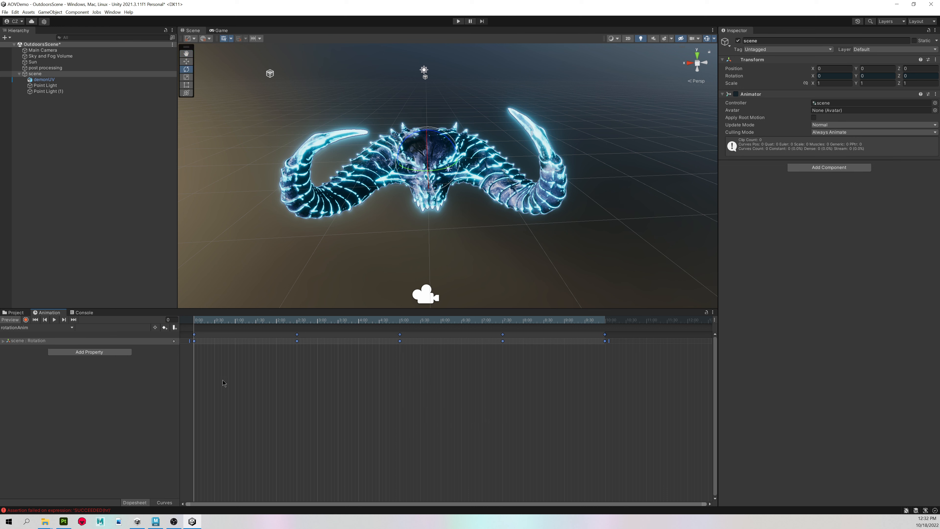
Deselect the keyframes, play back the rotation clip to check its linear motion, and return to frame 0
click(158, 335)
key(e)
click(54, 319)
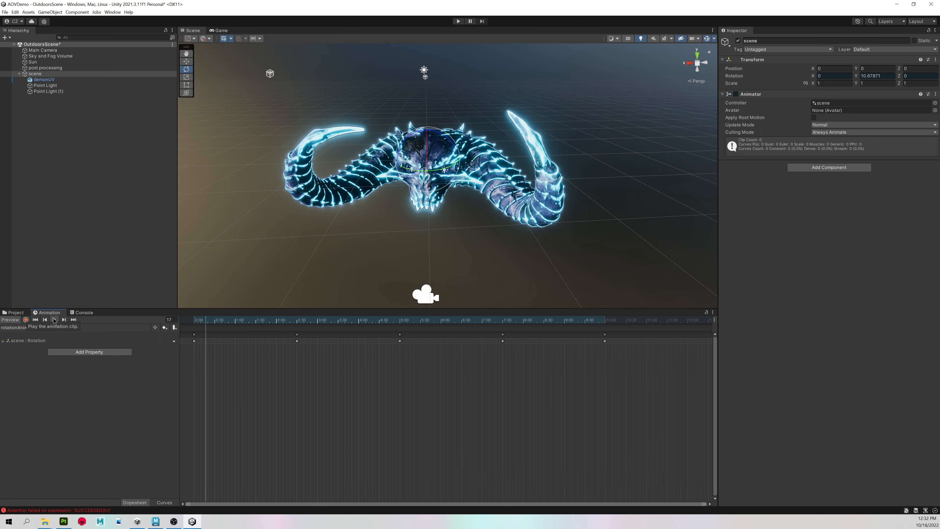
drag(207, 321, 185, 320)
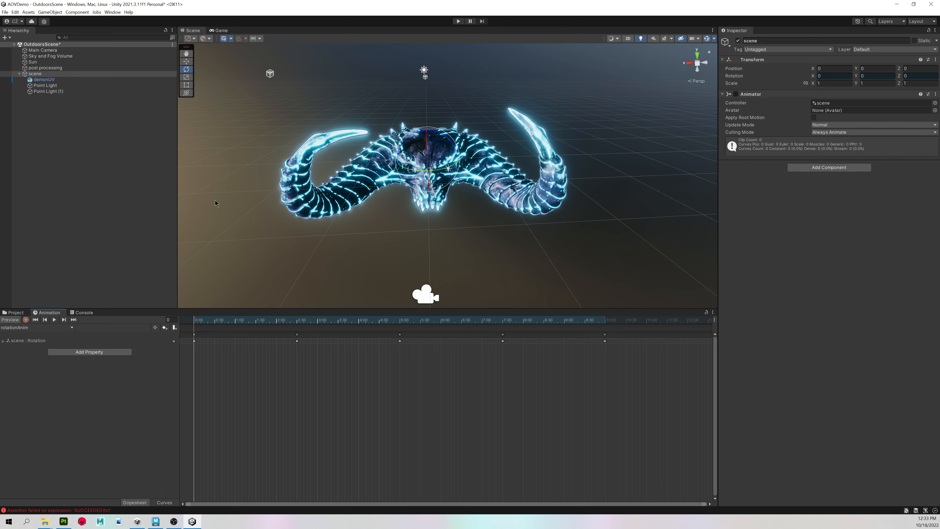
Display the Game view side by side with the Scene view
alt+right_drag(391, 166, 429, 176)
alt+drag(430, 175, 414, 166)
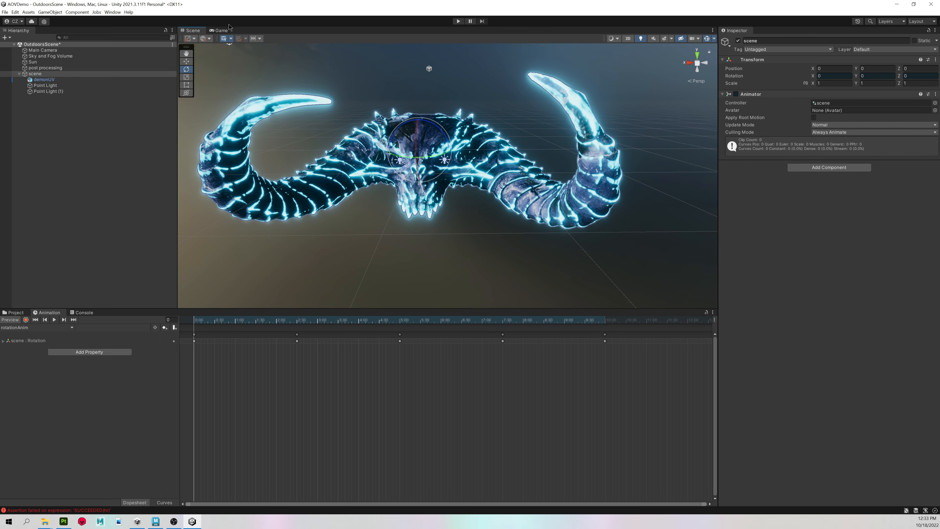
click(221, 31)
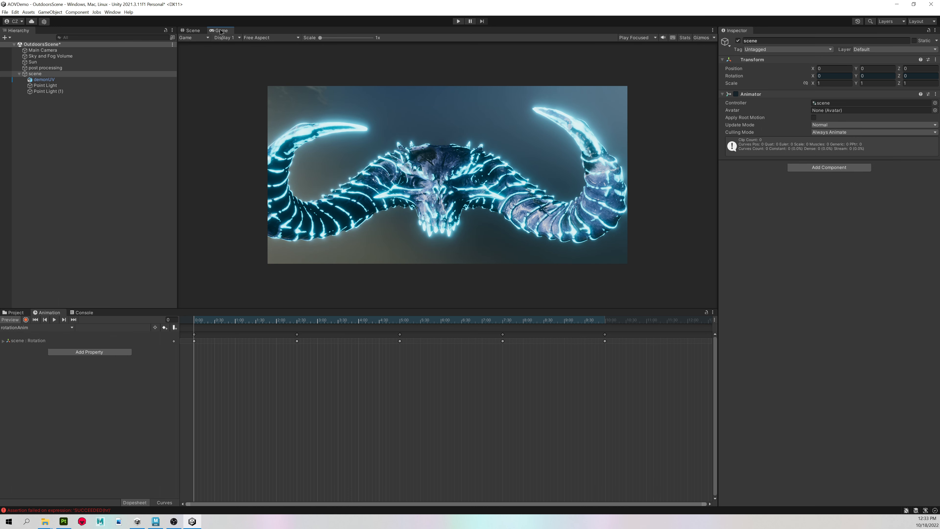
drag(221, 31, 350, 148)
Select the Main Camera and raise its lens focal length to about 85.75
alt+drag(259, 163, 280, 170)
click(282, 172)
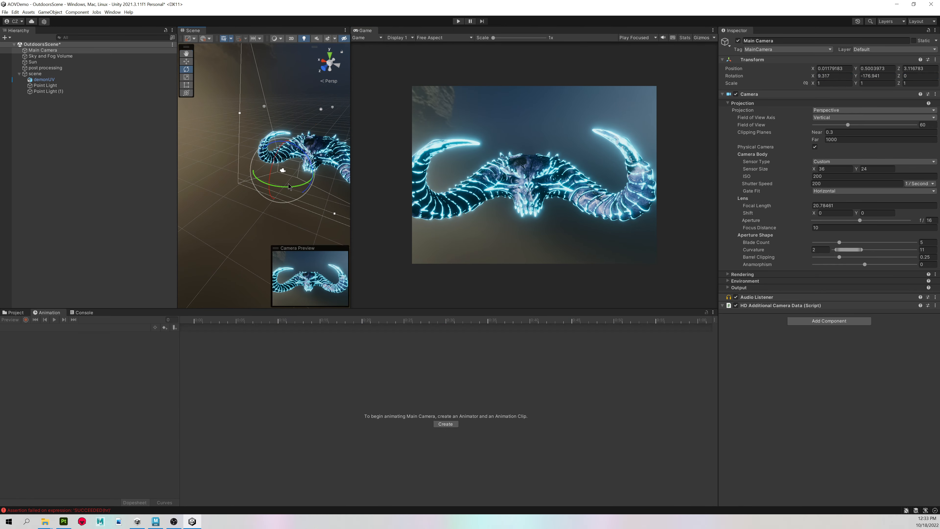
key(w)
drag(263, 183, 256, 189)
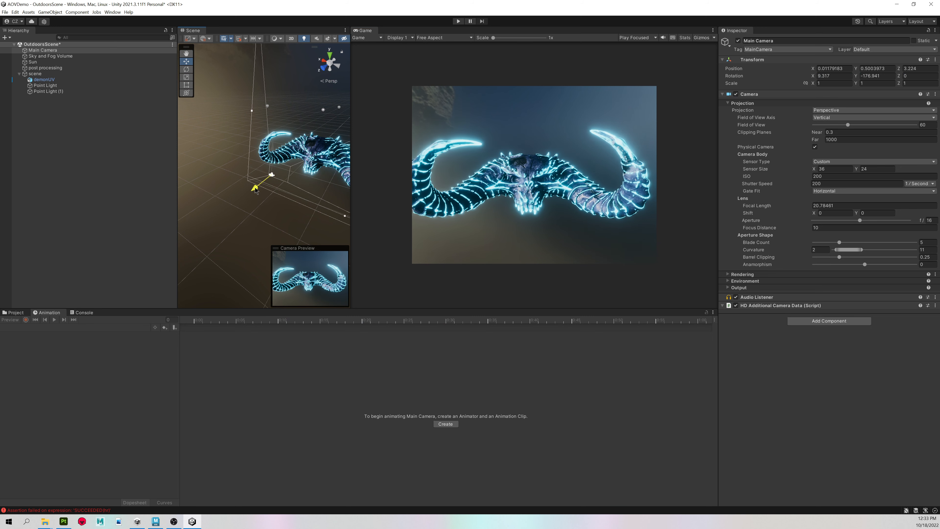
key(ctrl+z)
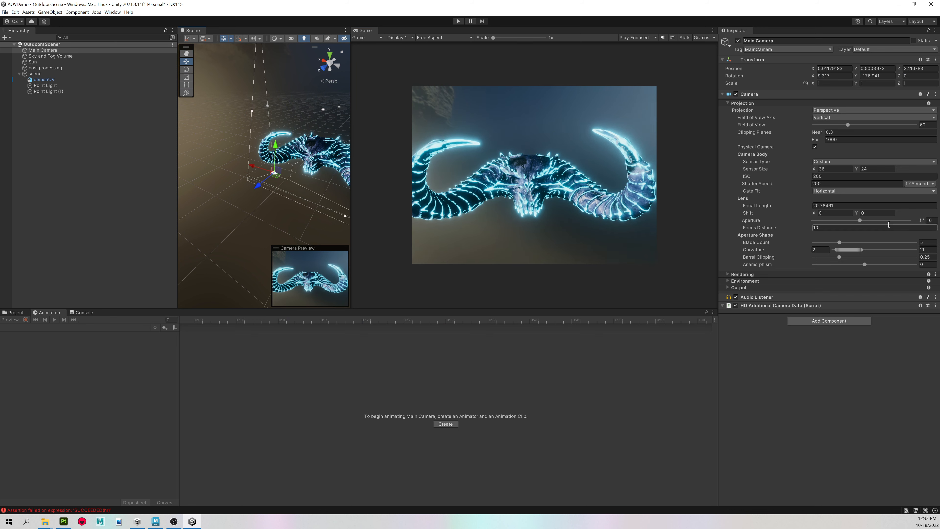
drag(760, 208, 74, 224)
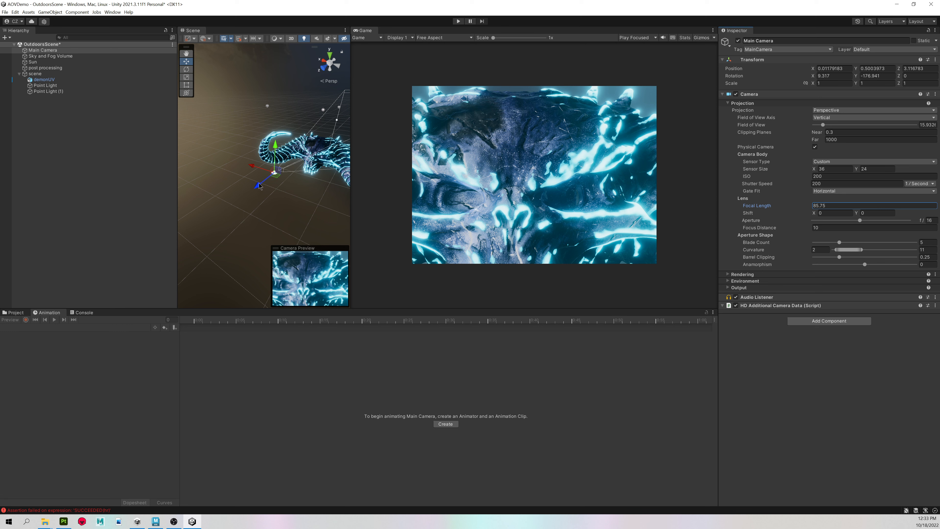
Reposition the Main Camera to about X 0.49, Y 1.81, Z 11.32 so the whole head is centred in frame
drag(259, 186, 103, 226)
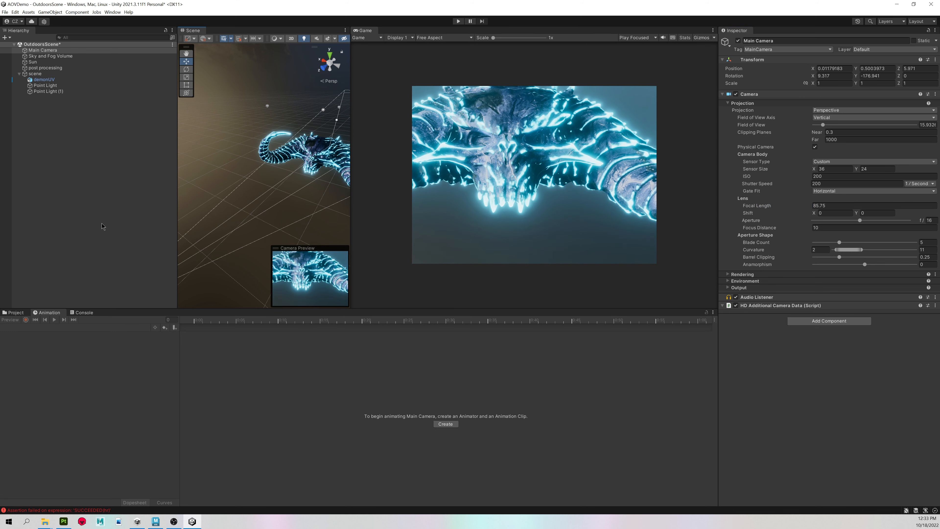
scroll(225, 163, down, 6)
alt+drag(273, 180, 243, 204)
scroll(241, 202, down, 4)
middle_drag(222, 197, 254, 191)
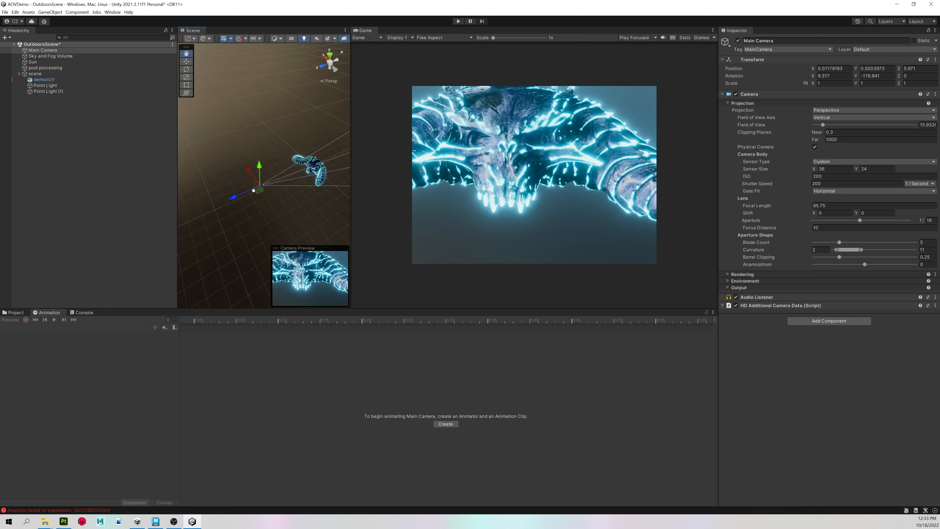
scroll(254, 191, down, 3)
alt+drag(255, 188, 393, 144)
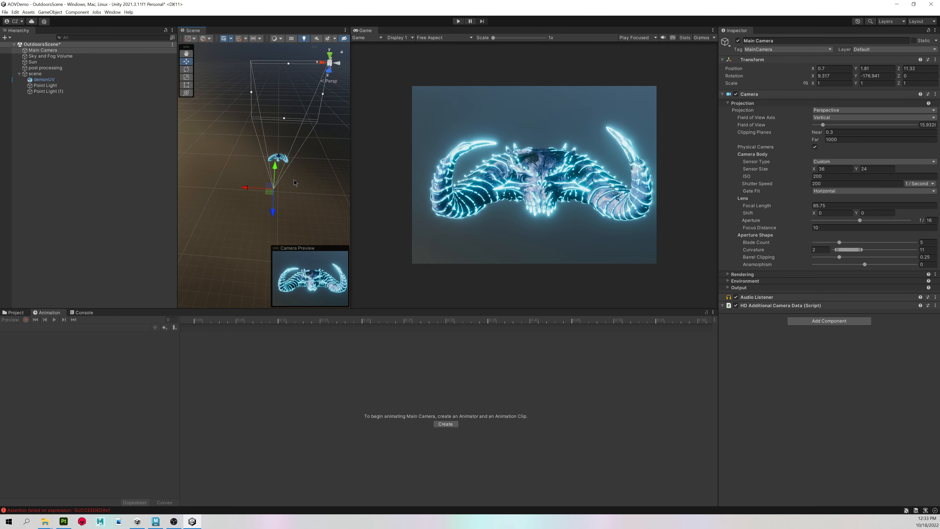
click(244, 185)
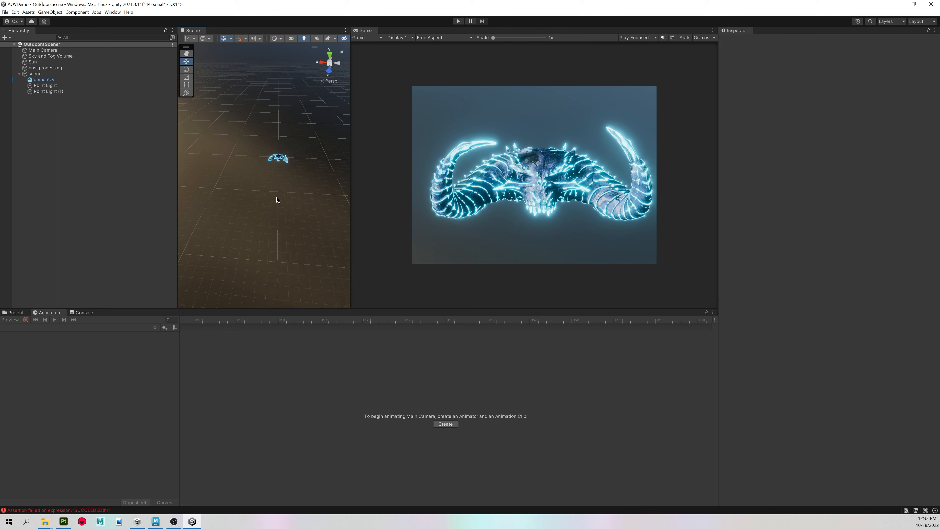
key(ctrl+z)
drag(244, 187, 246, 187)
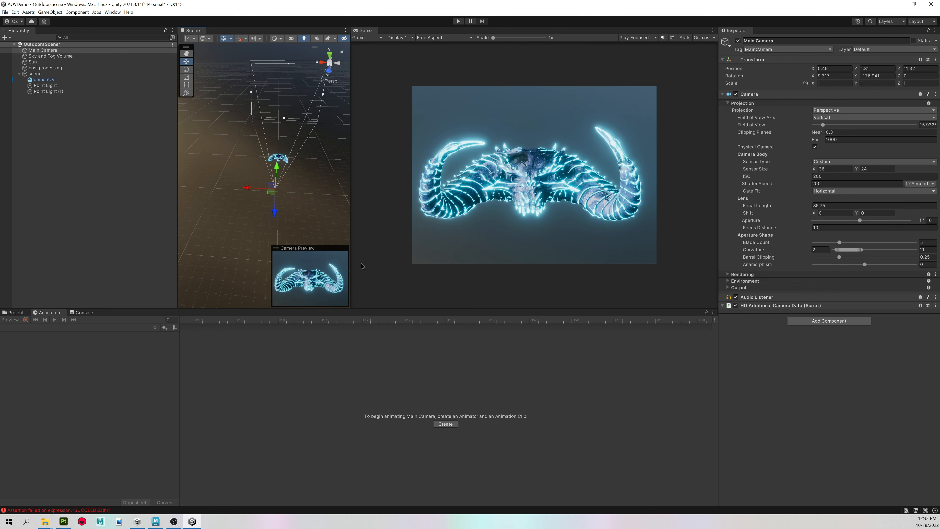
Scrub the scene object's rotation animation to check the camera framing, and regroup the Game view with the Scene view
click(93, 74)
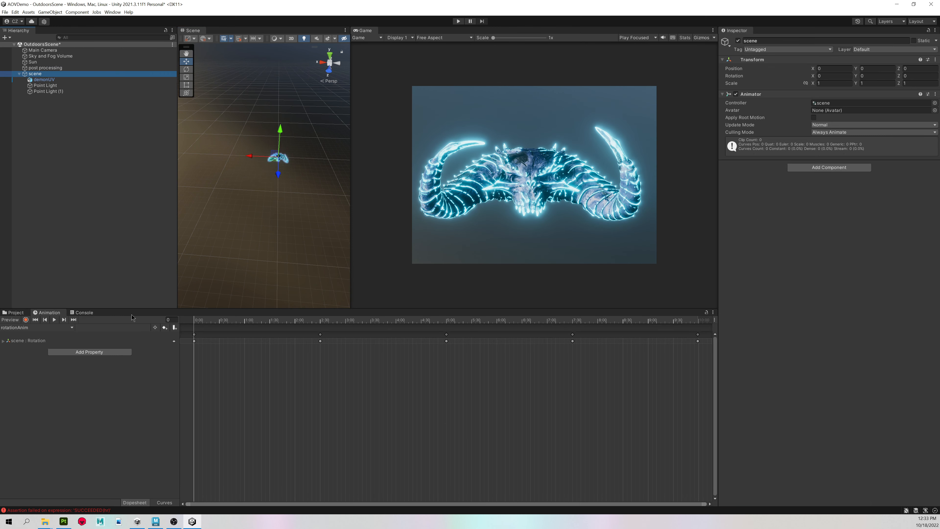
mouse_move(207, 320)
mouse_down()
mouse_move(688, 320)
mouse_move(193, 320)
mouse_up()
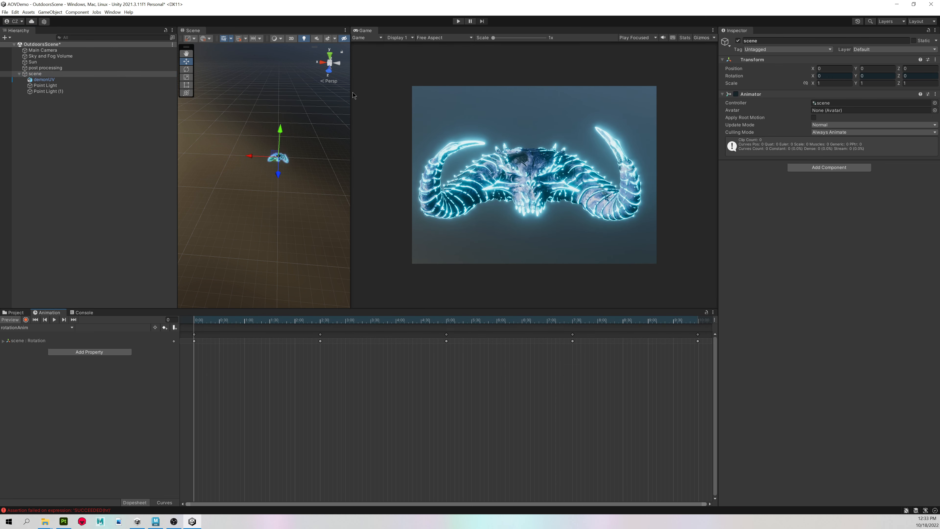
drag(365, 31, 236, 34)
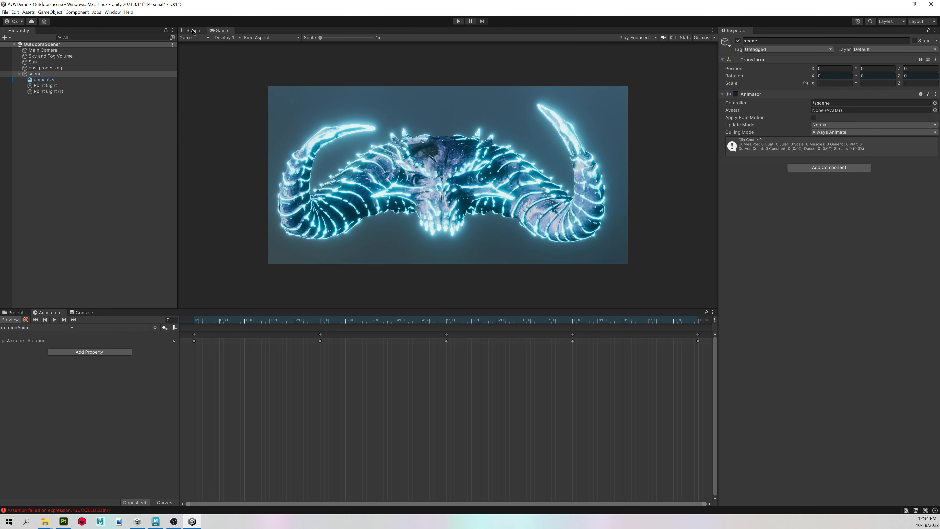
drag(212, 320, 193, 320)
click(62, 170)
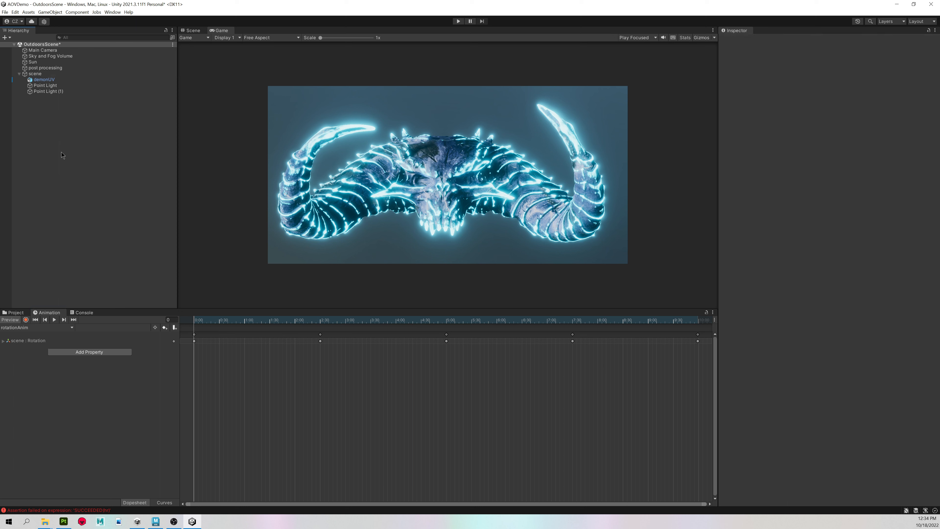
click(44, 76)
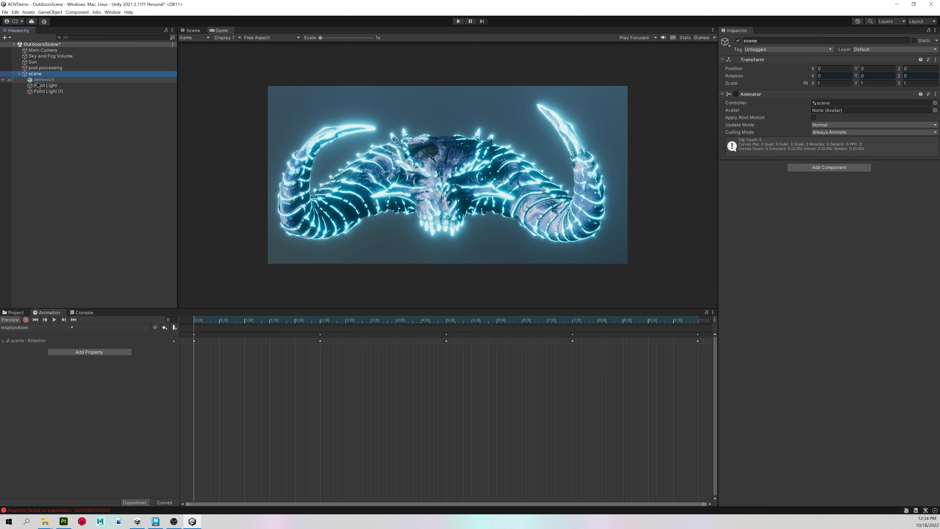
click(73, 150)
Return to the Scene view and frame the demonUV head up close from a slight angle
click(192, 30)
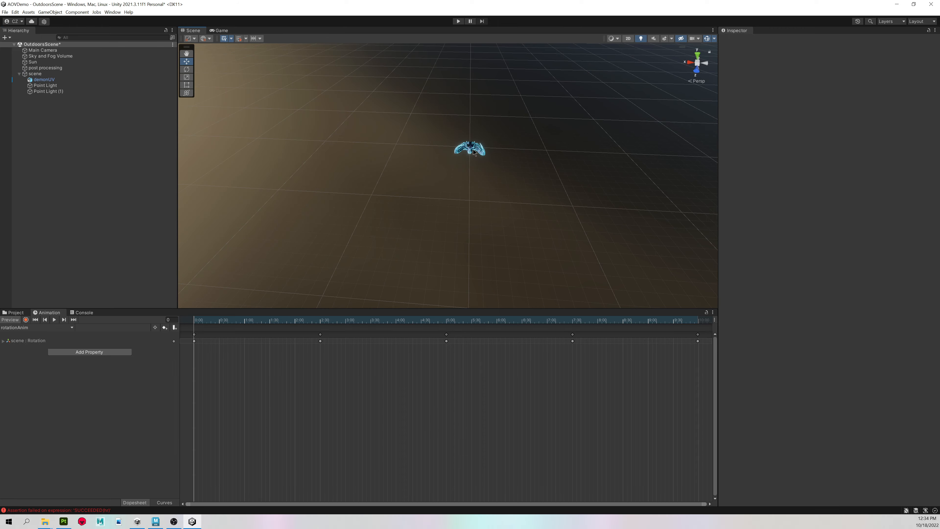
scroll(474, 151, up, 5)
click(522, 101)
key(f)
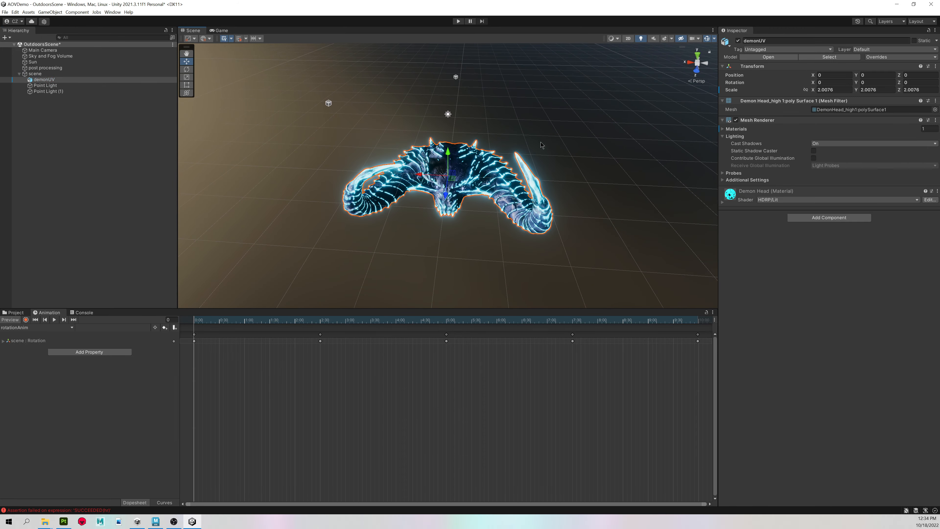
click(611, 174)
alt+right_drag(614, 176, 675, 218)
alt+drag(675, 218, 463, 160)
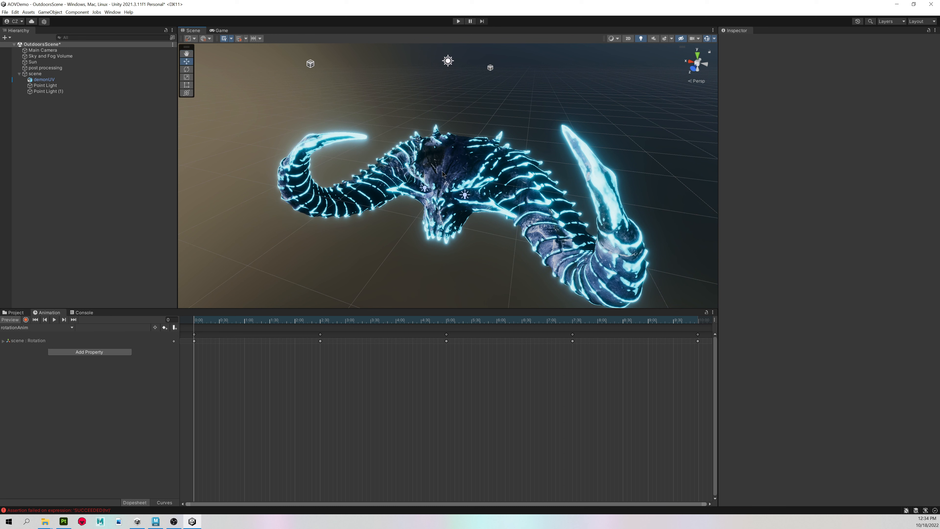
Open the Package Manager and list the packages from the Unity Registry
click(117, 14)
click(140, 92)
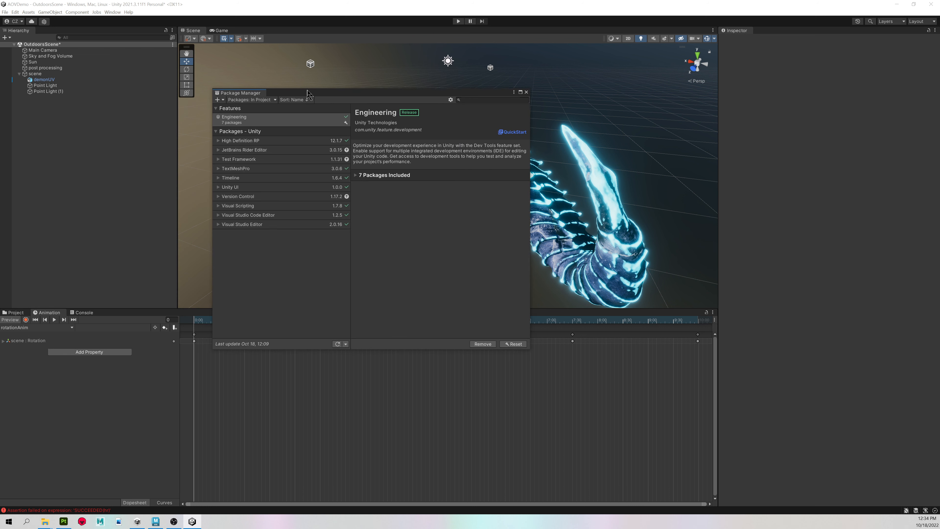
drag(309, 91, 392, 58)
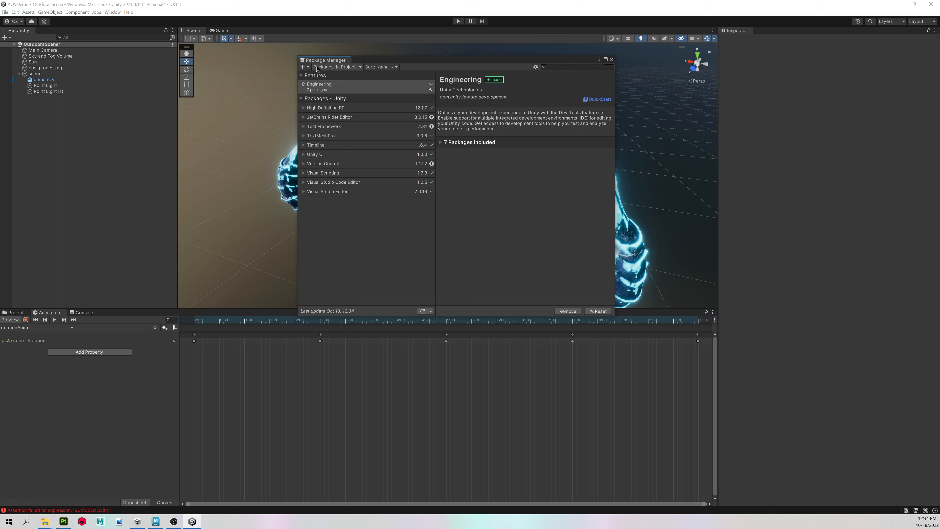
click(328, 67)
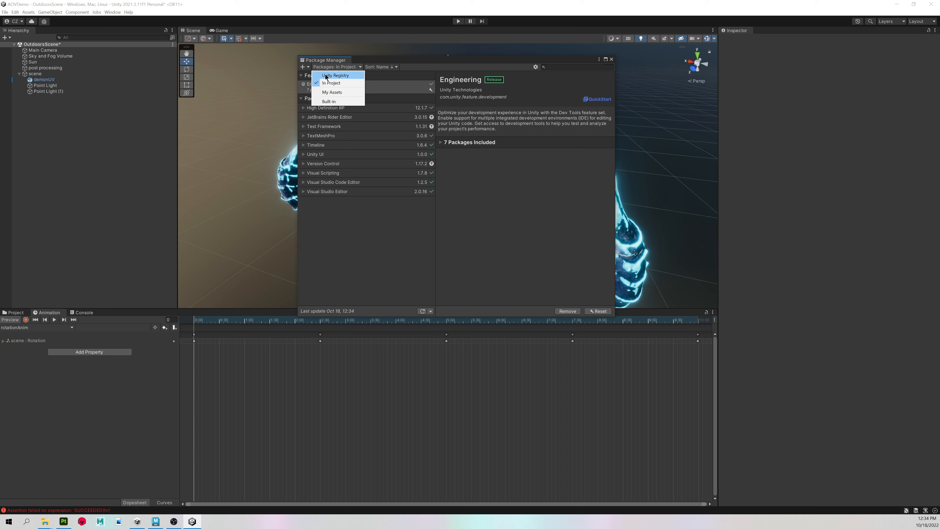
click(336, 76)
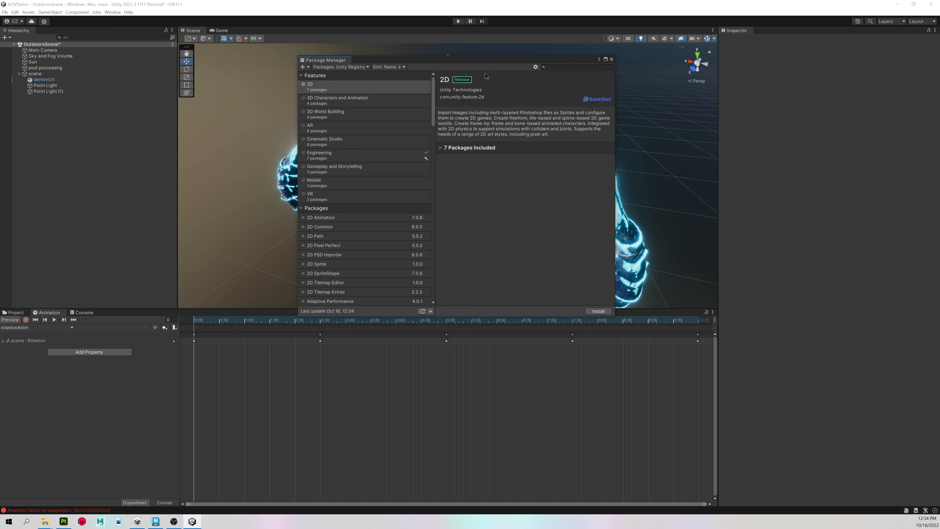
Search the registry for "recorder" and select the Recorder package
click(571, 65)
text(roc)
key(BackSpace)
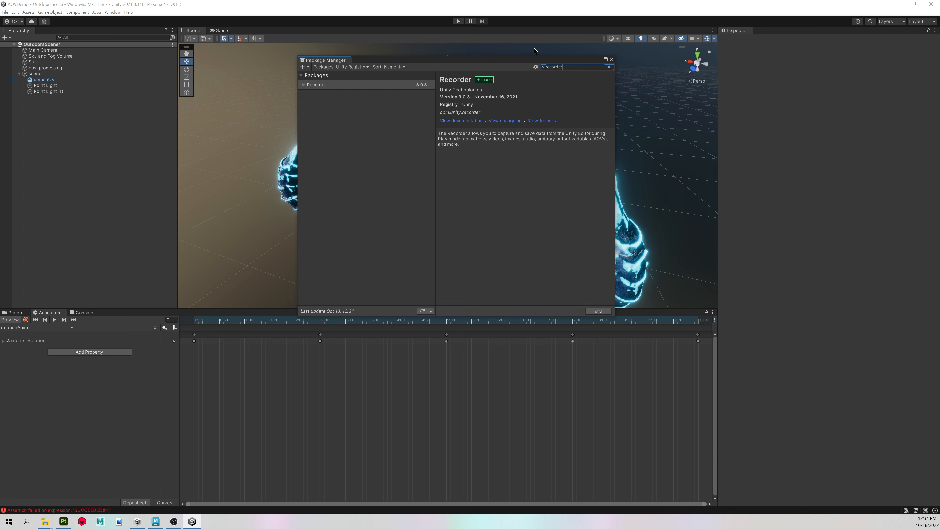
click(345, 84)
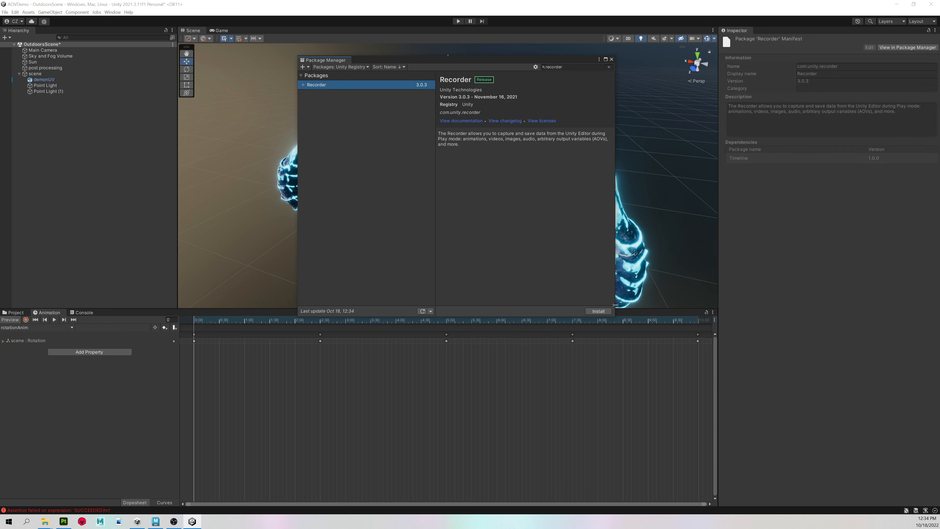
Install the Recorder package and close the Package Manager
click(599, 311)
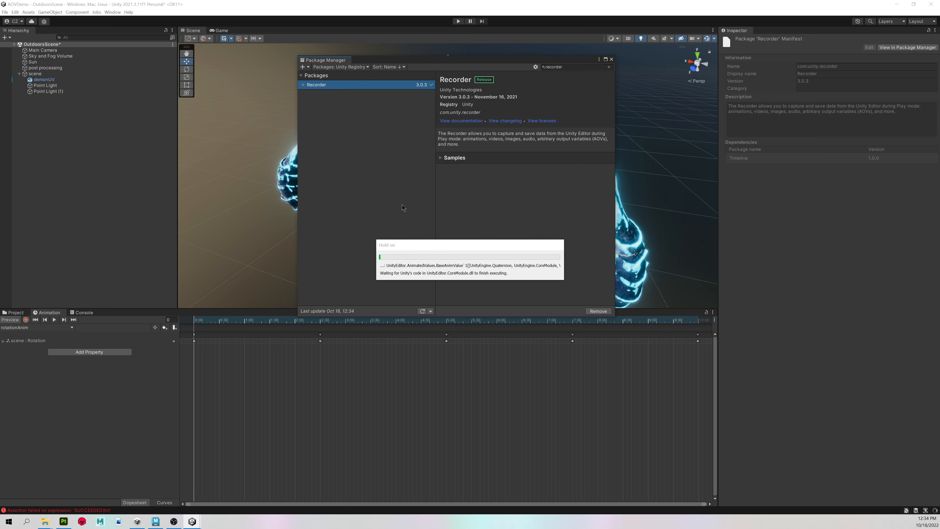
click(611, 59)
click(58, 146)
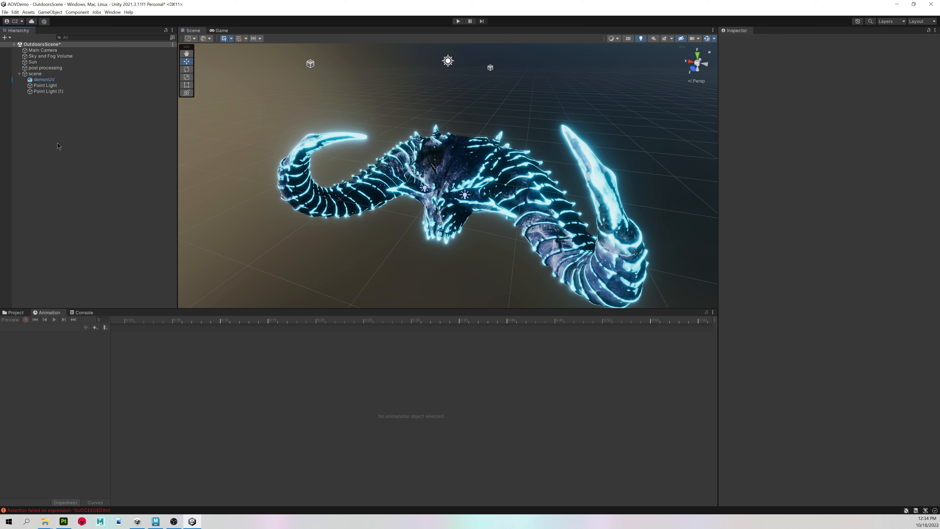
Open the Recorder window and dock it beside the Inspector
click(113, 12)
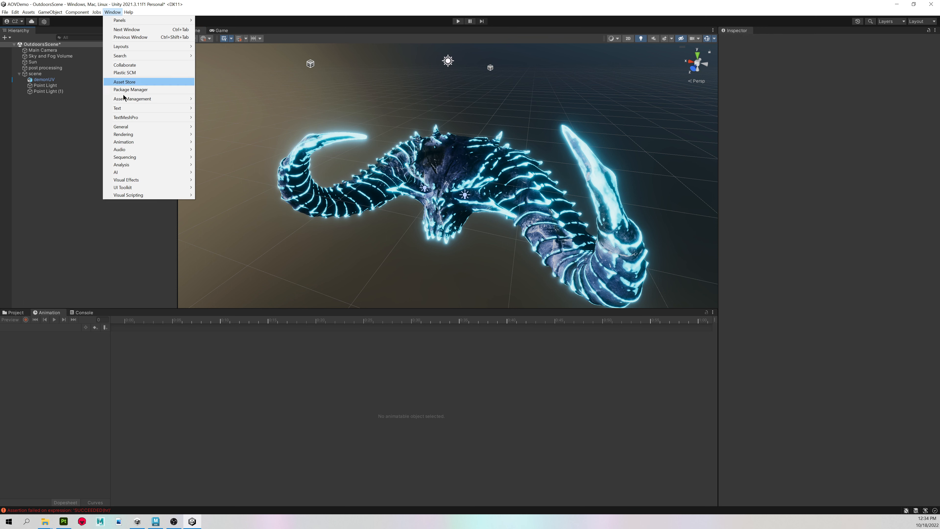
mouse_move(125, 129)
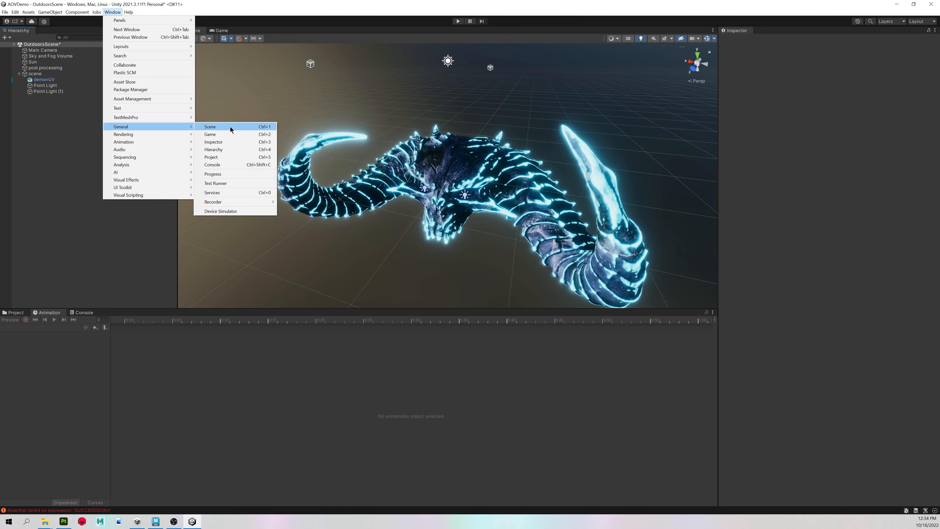
mouse_move(222, 203)
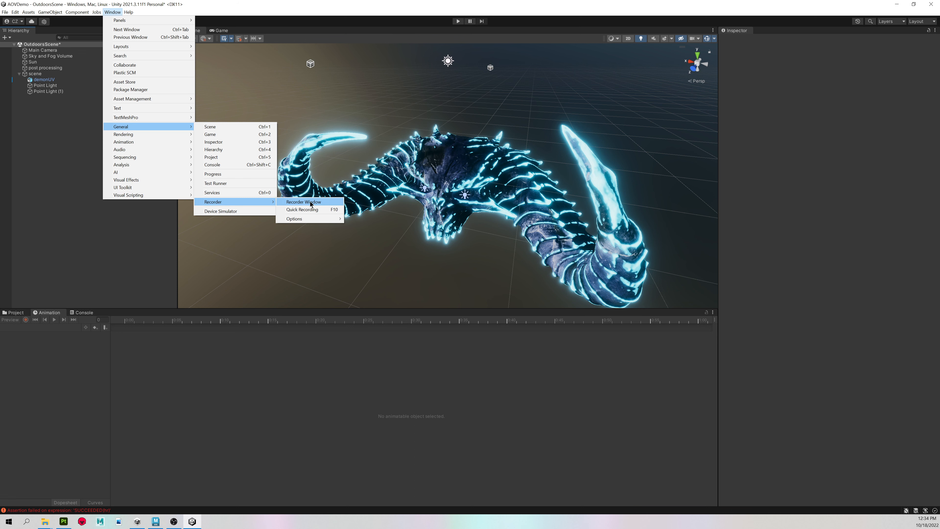
click(327, 202)
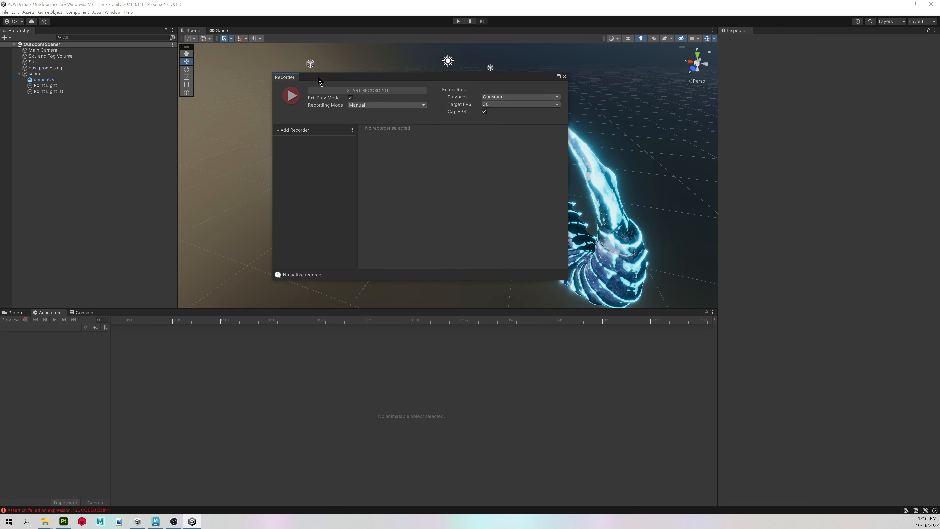
drag(287, 83, 777, 32)
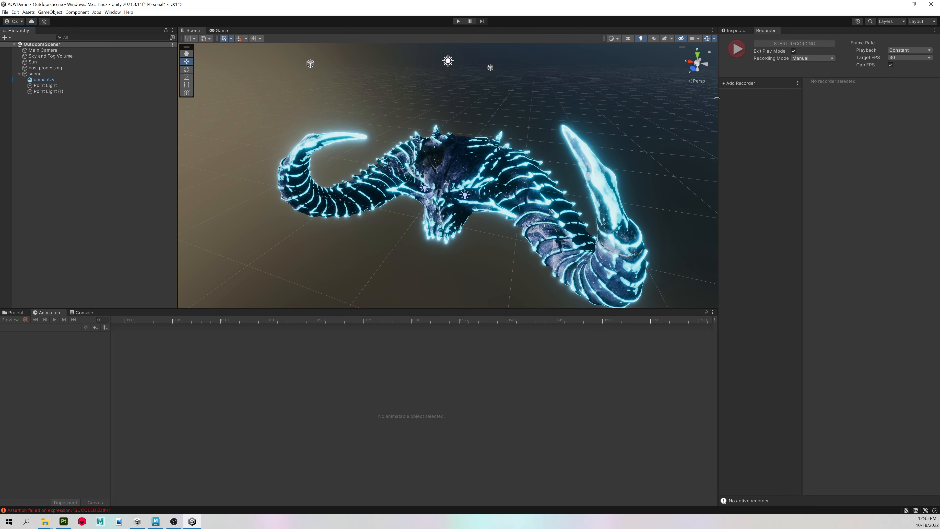
Widen the docked Recorder panel and select the scene object to show its rotation animation
drag(718, 98, 634, 103)
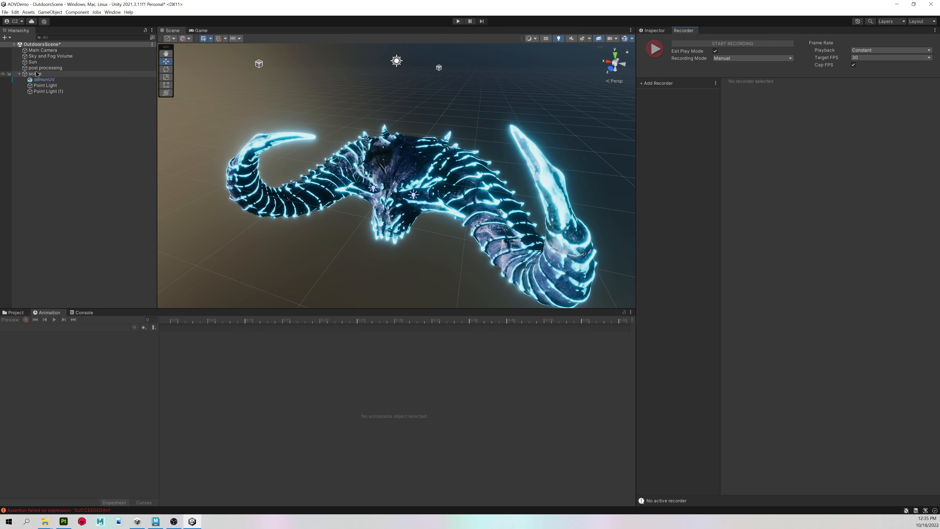
click(35, 73)
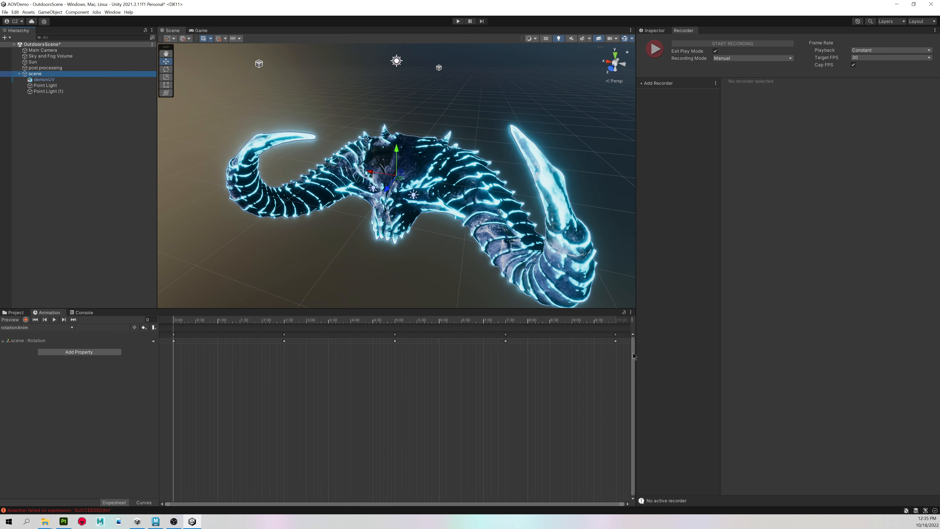
drag(635, 353, 678, 354)
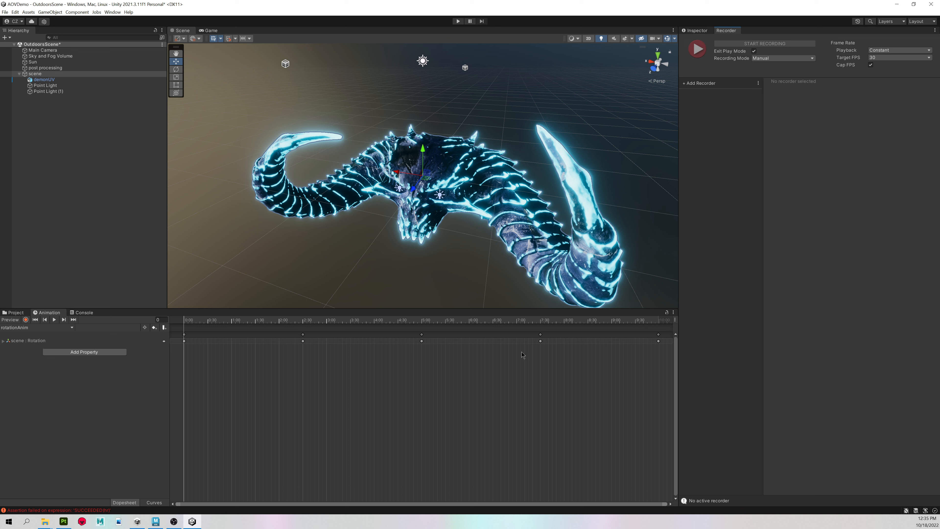
Try a sample rate of 30 on the rotationAnim clip and set it back to 60
click(675, 320)
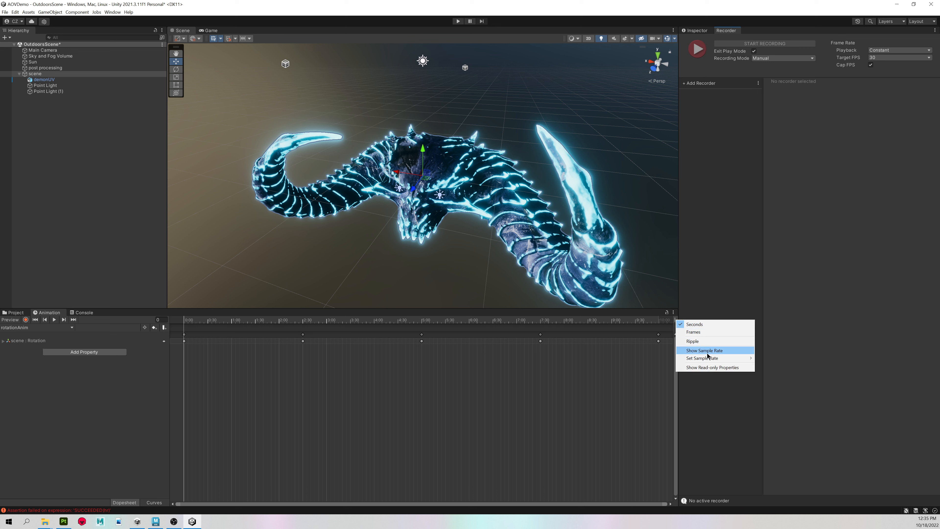
mouse_move(708, 358)
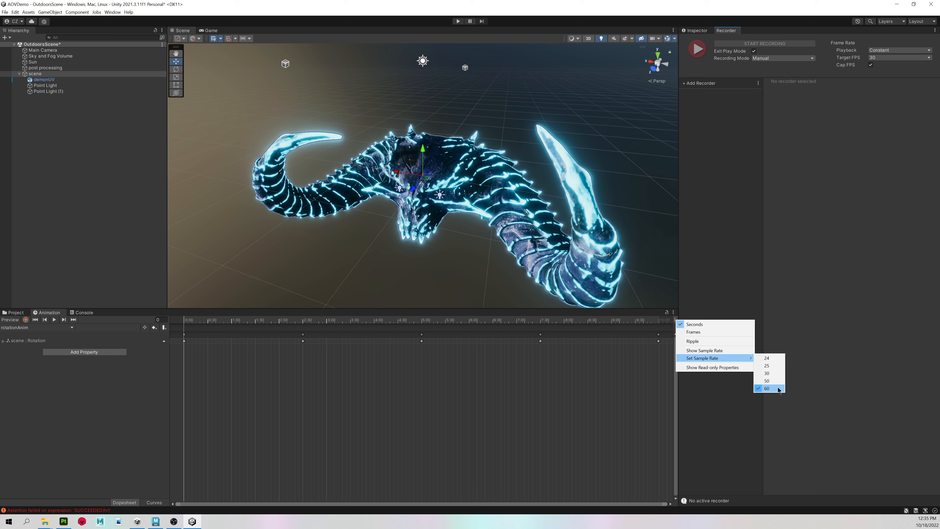
click(767, 373)
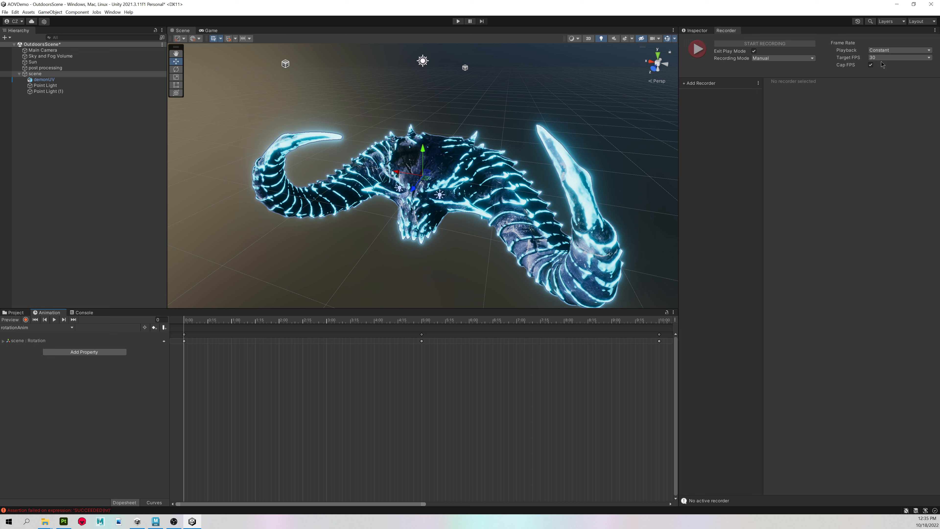
click(674, 319)
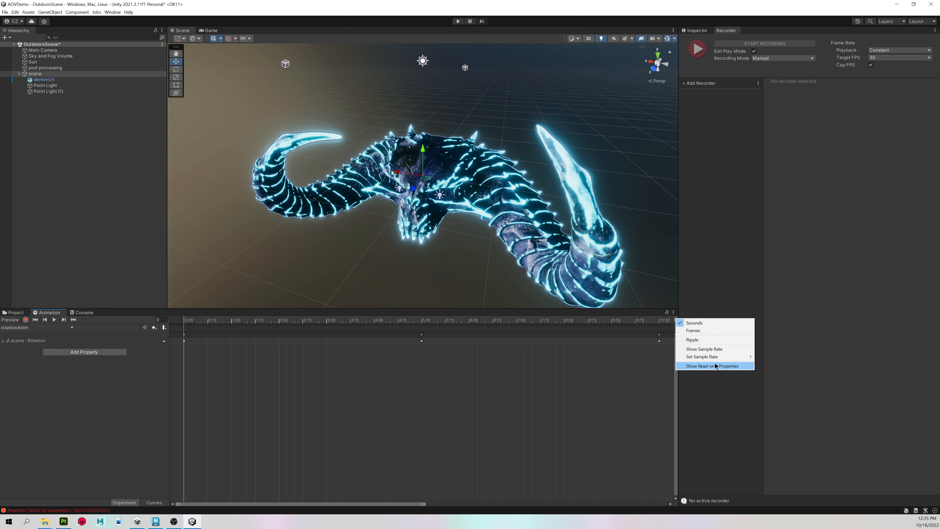
click(768, 387)
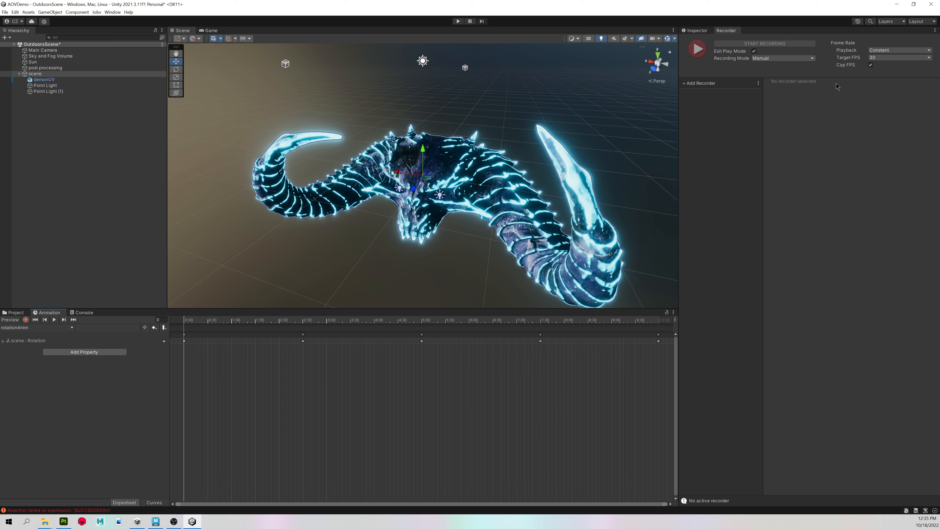
Set the Recorder's target FPS to 60 and its recording mode to Frame Interval
click(876, 57)
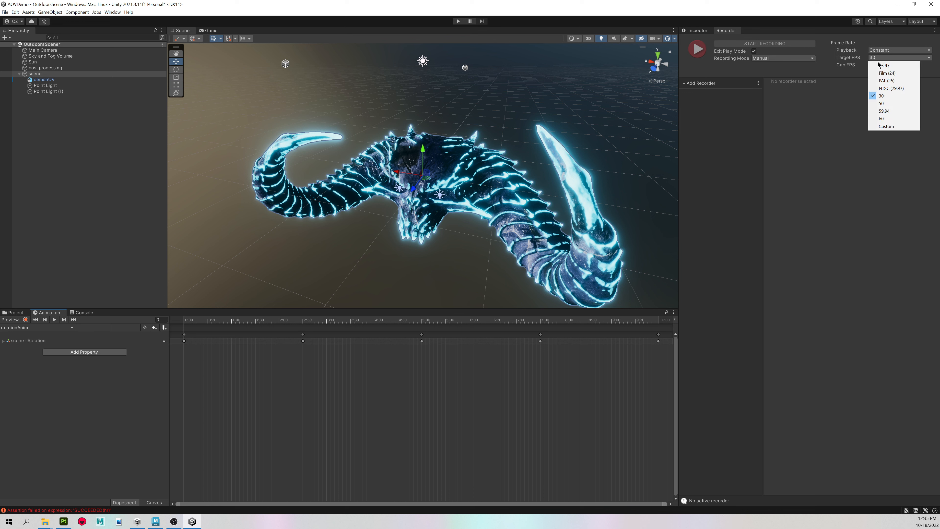
click(901, 119)
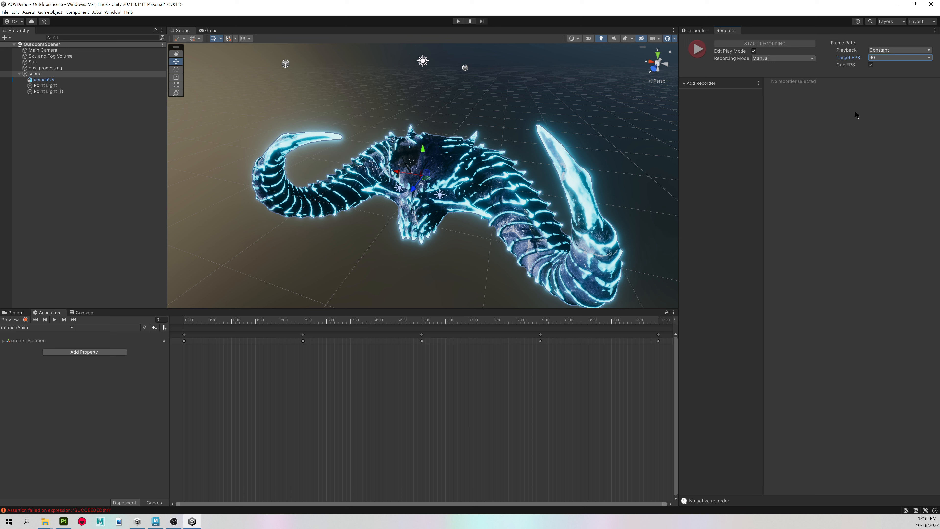
click(766, 58)
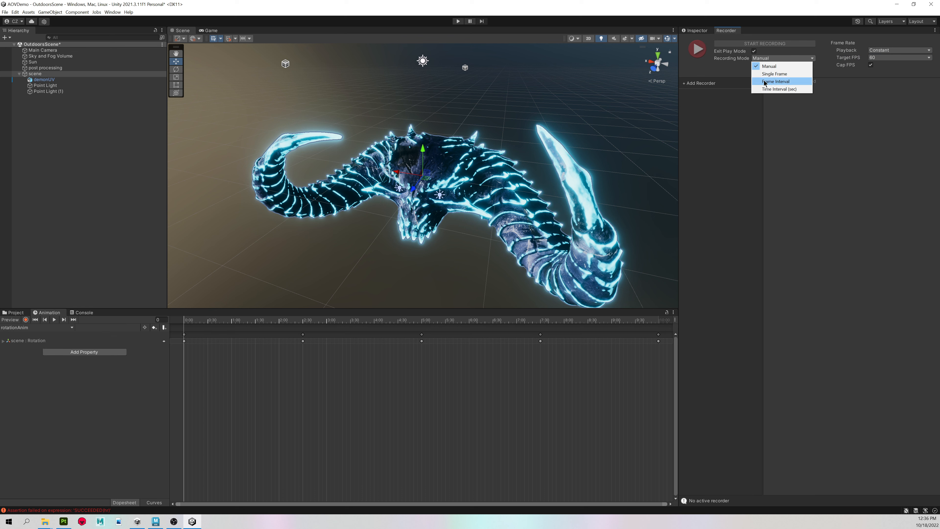
click(793, 80)
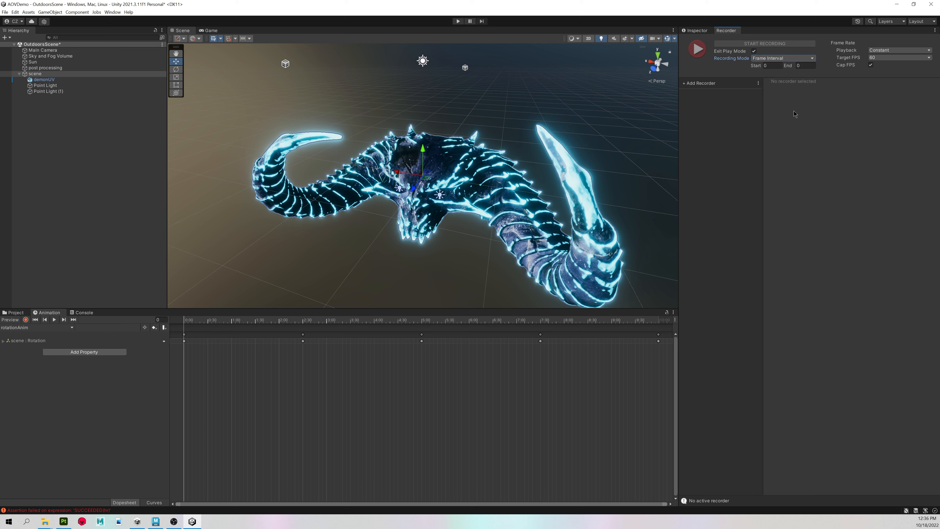
Scrub to the end of the rotation animation and set the recording interval from frame 0 to 599
drag(302, 322, 658, 342)
click(773, 66)
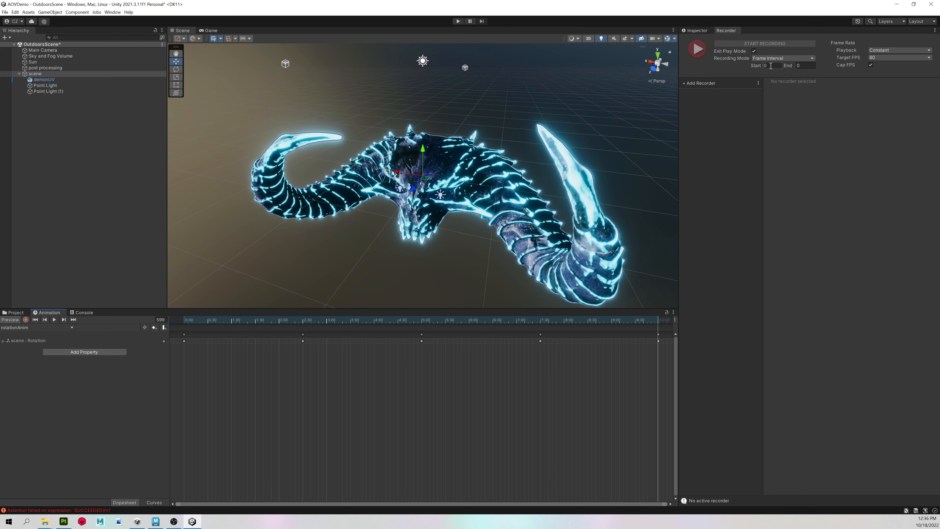
click(813, 66)
click(688, 146)
Add an Image Sequence recorder and set its output resolution to 4K - 2160p
click(702, 83)
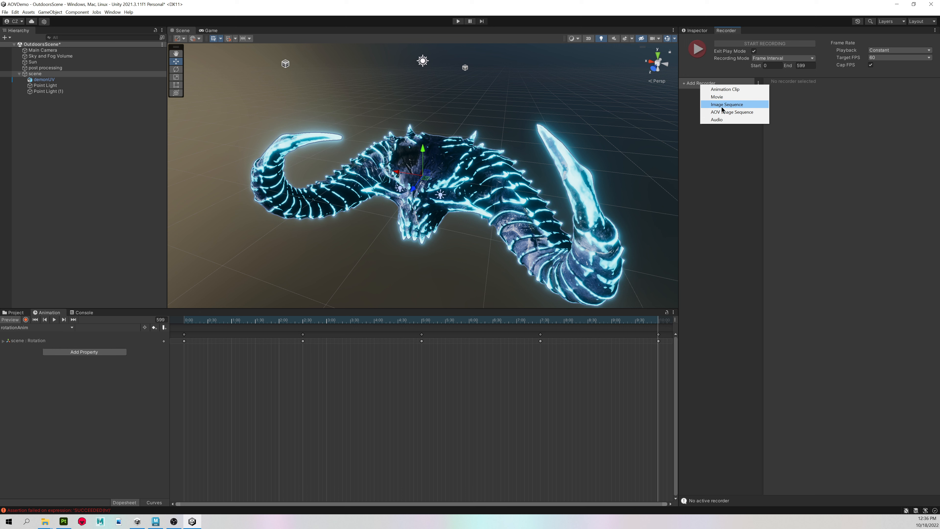
click(734, 107)
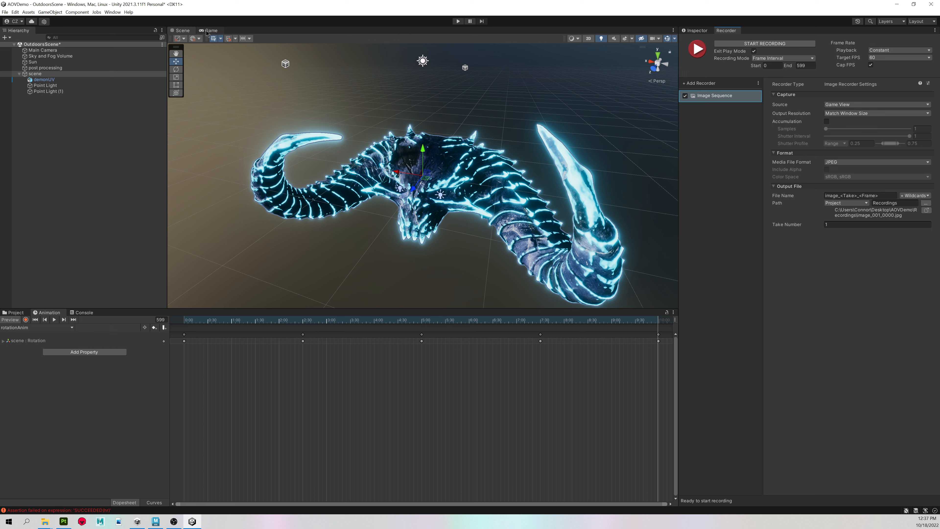
click(850, 114)
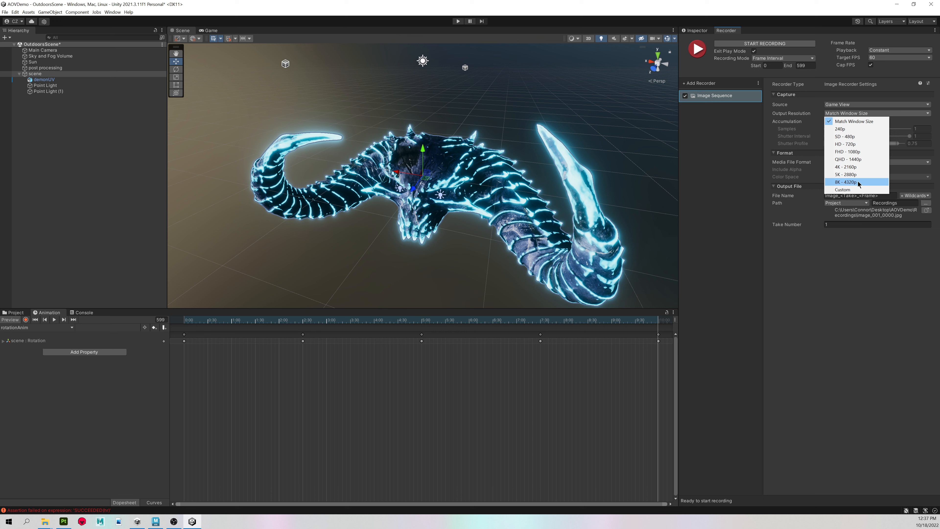
click(861, 167)
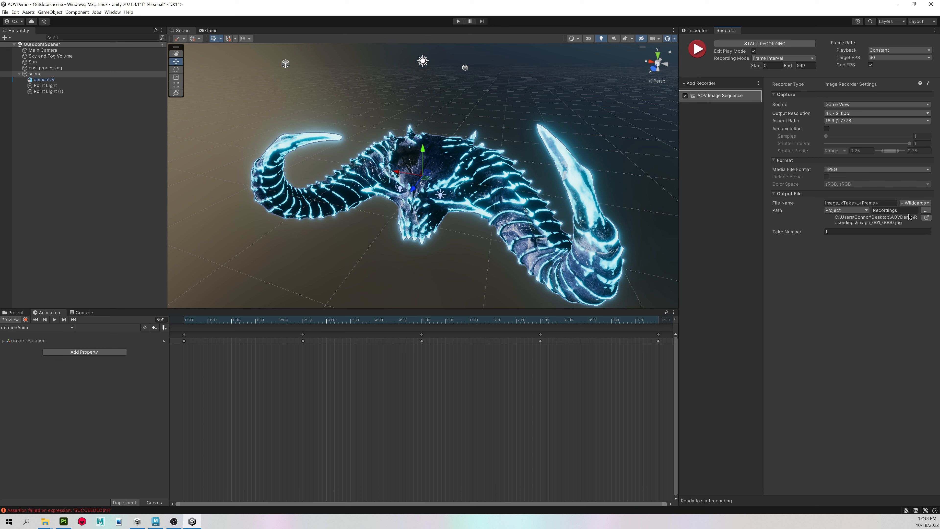
Add the <Recorder> wildcard to the image sequence's file name and delete its leading image and <Take> text
click(919, 203)
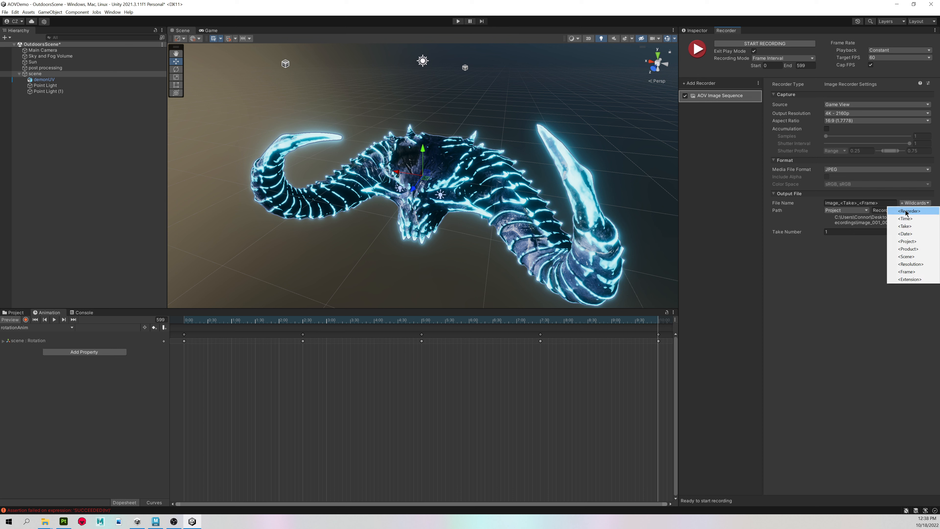
click(915, 212)
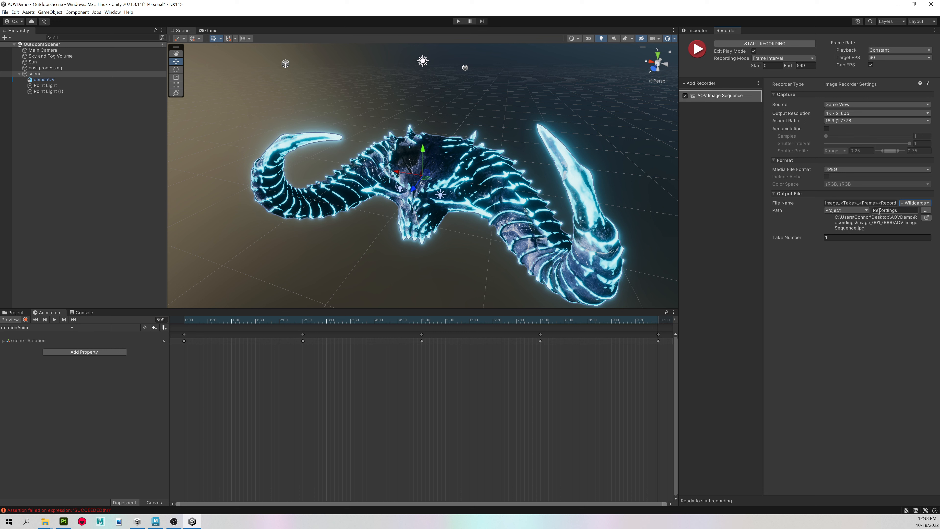
drag(877, 203, 769, 201)
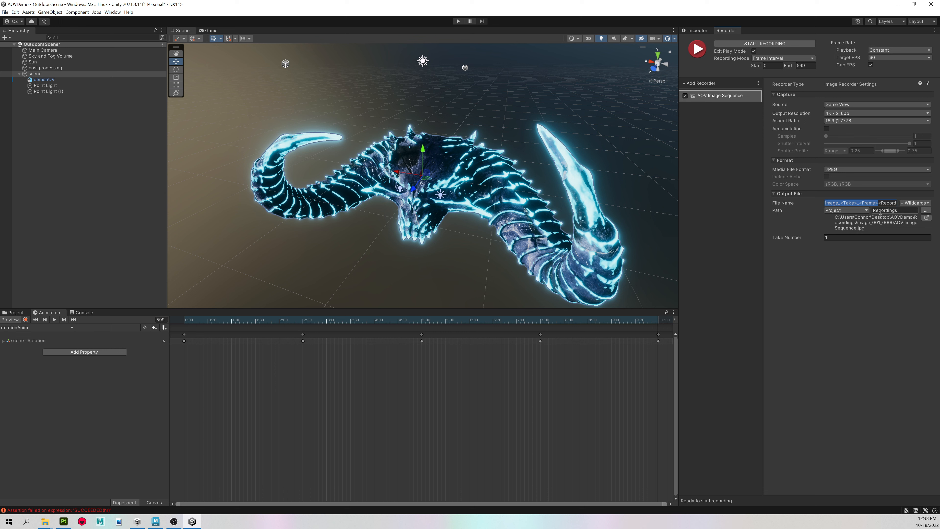
click(858, 203)
drag(857, 203, 774, 203)
key(BackSpace)
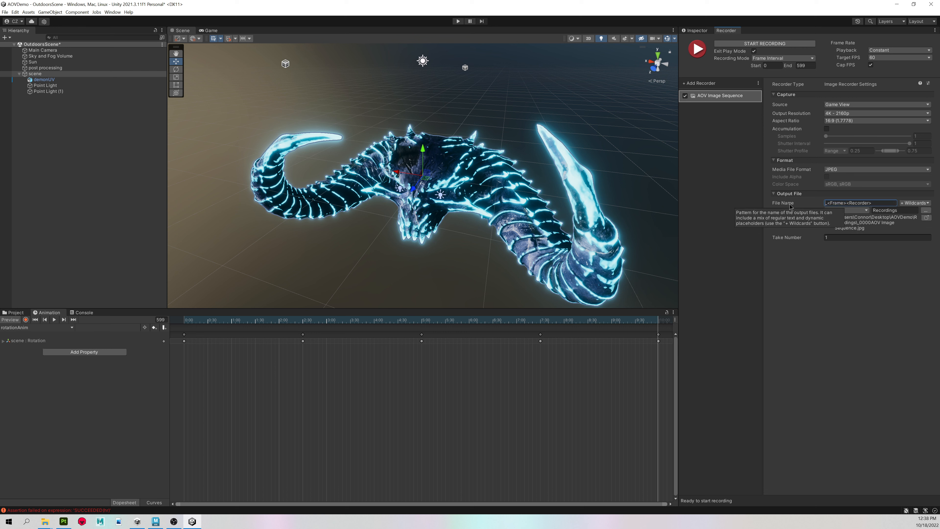
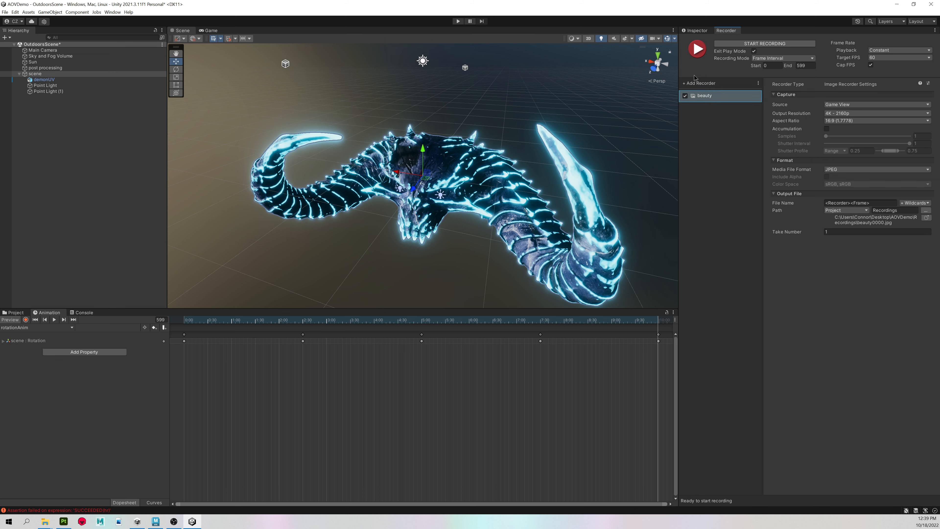
Add an AOV Image Sequence recorder and set its AOV to export to AmbientOcclusion
click(699, 83)
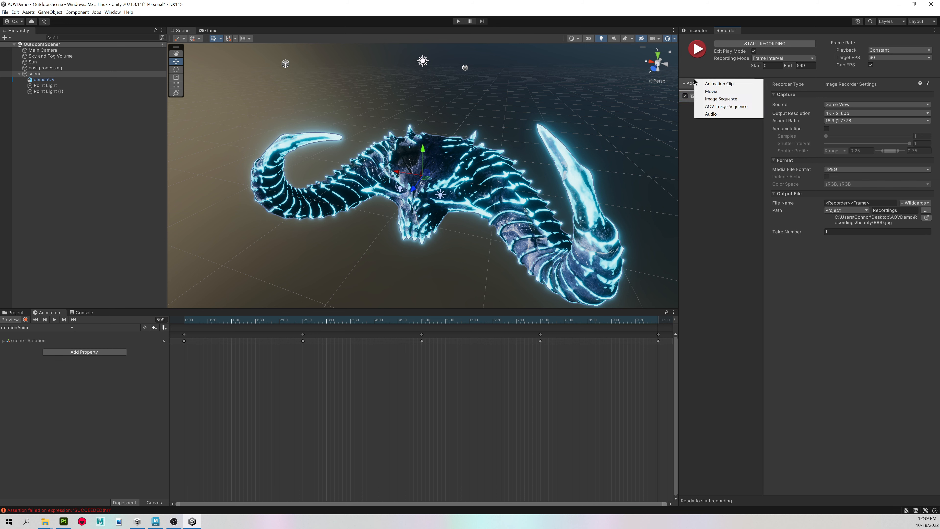
click(735, 107)
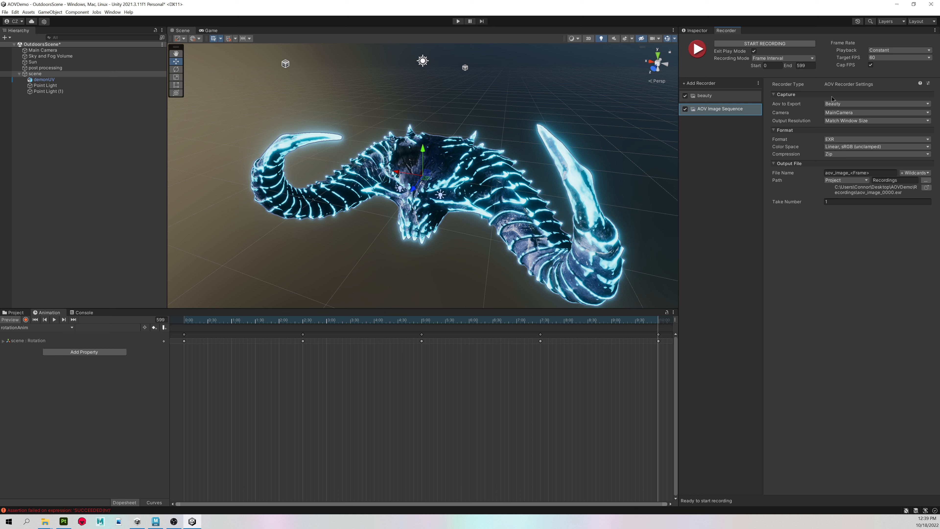
click(739, 95)
click(733, 110)
click(832, 106)
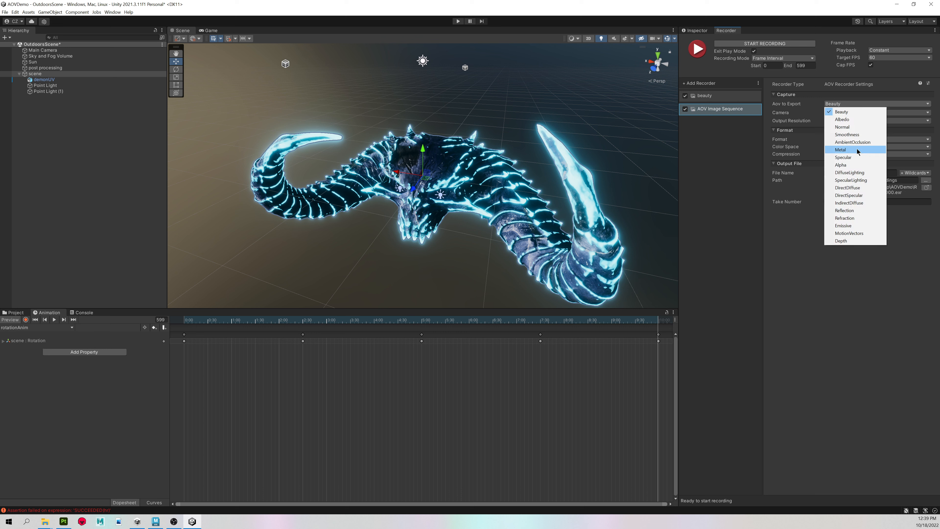
click(848, 142)
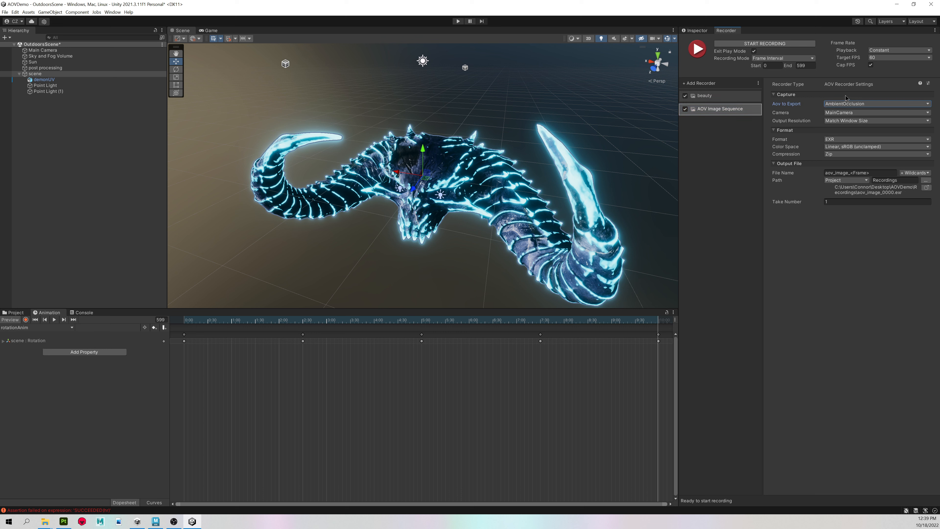
Set the AOV Image Sequence recorder's output resolution to 4K - 2160p
click(841, 112)
click(844, 120)
click(843, 121)
click(845, 174)
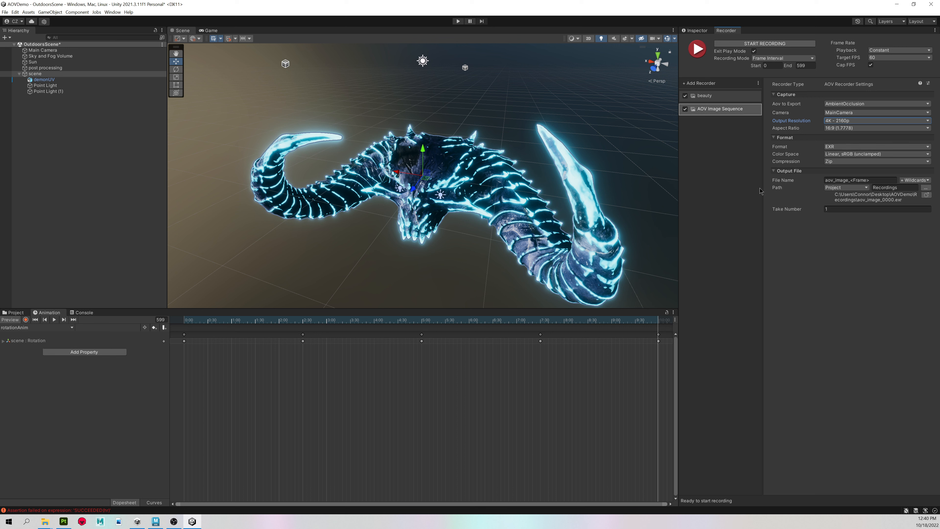
Replace the AOV Image Sequence recorder's file name with <Recorder><Frame>, using the recorder wildcard in place of the aov_image_ text
click(917, 180)
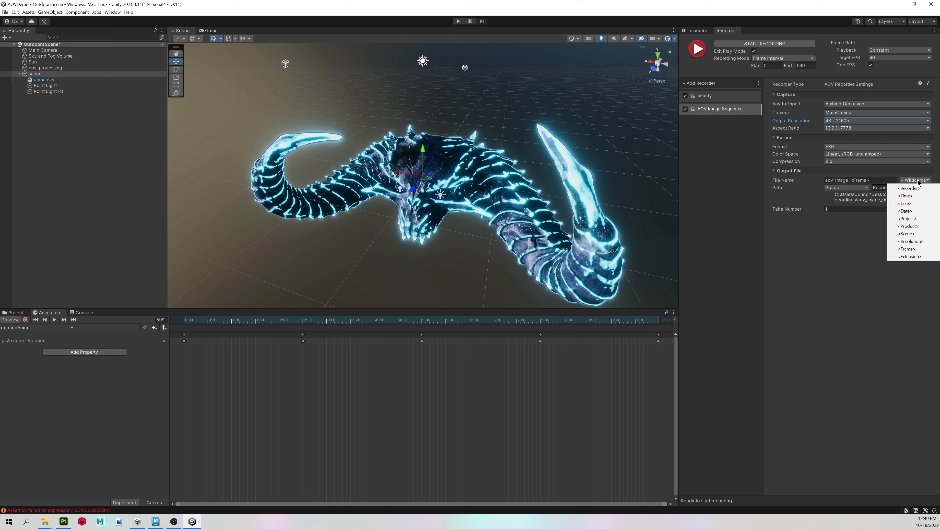
click(909, 188)
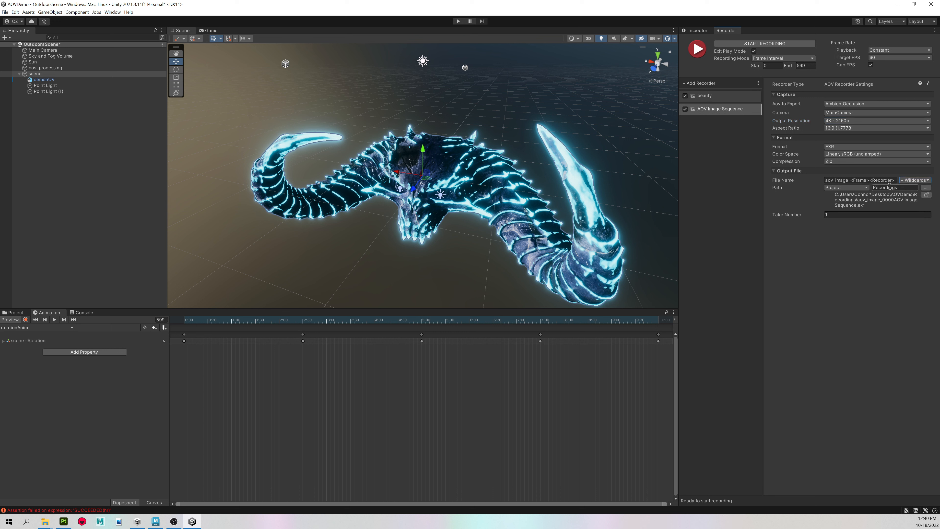
drag(869, 181, 896, 181)
key(ctrl+c)
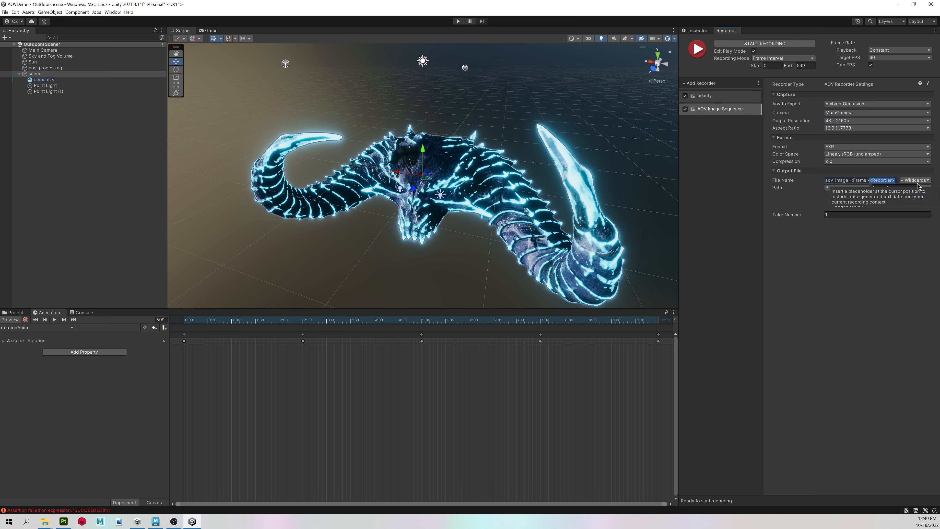
key(BackSpace)
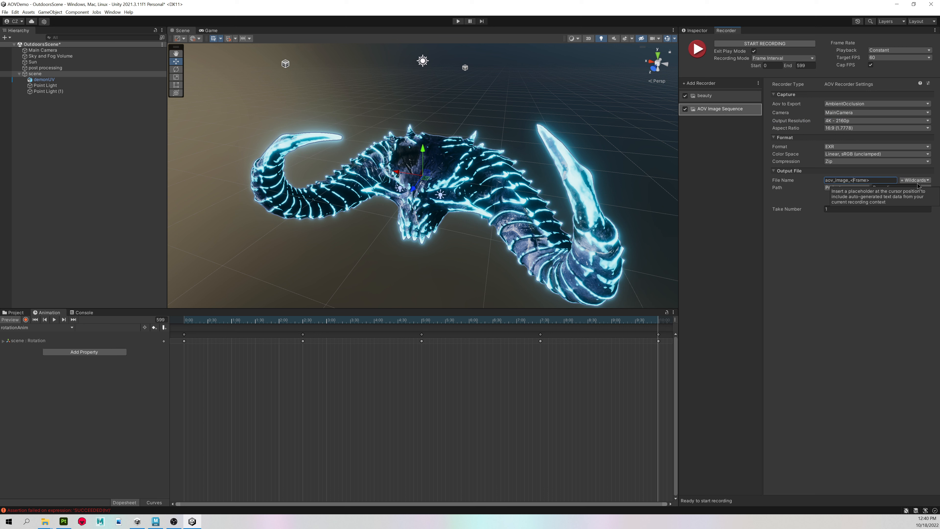
key(BackSpace)
key(BackSpace)
key(BackSpace)
key(BackSpace)
key(BackSpace)
key(BackSpace)
key(BackSpace)
key(BackSpace)
key(BackSpace)
key(BackSpace)
key(ctrl+v)
Rename the AOV Image Sequence recorder as ao
double_click(728, 109)
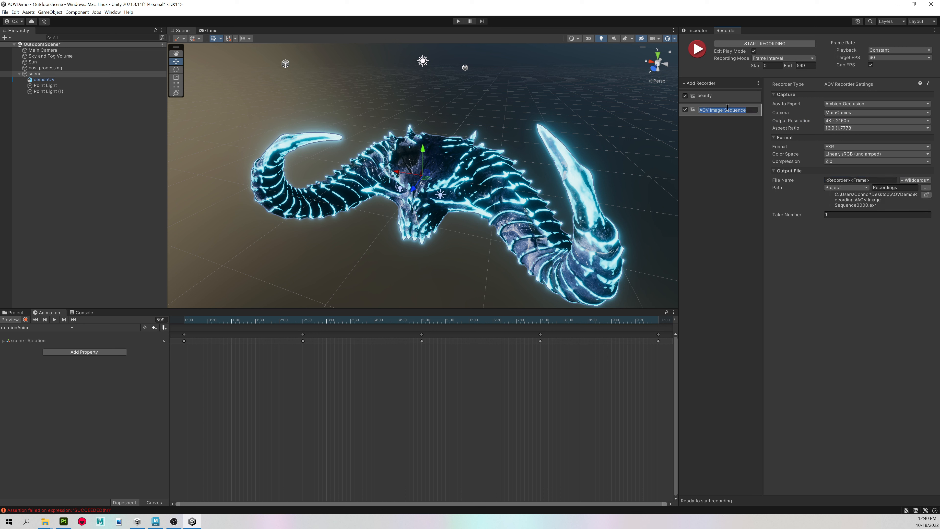
text(ao)
key(Return)
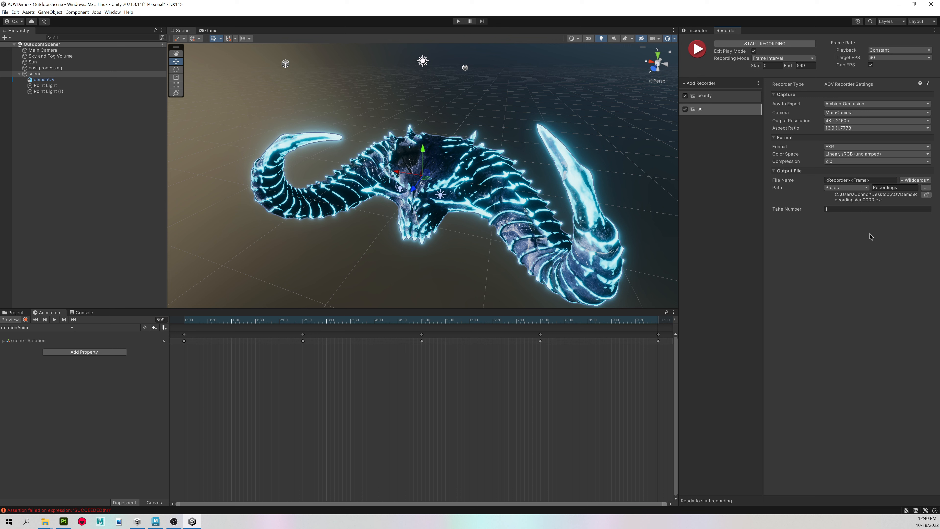
Duplicate the ao recorder
double_click(710, 110)
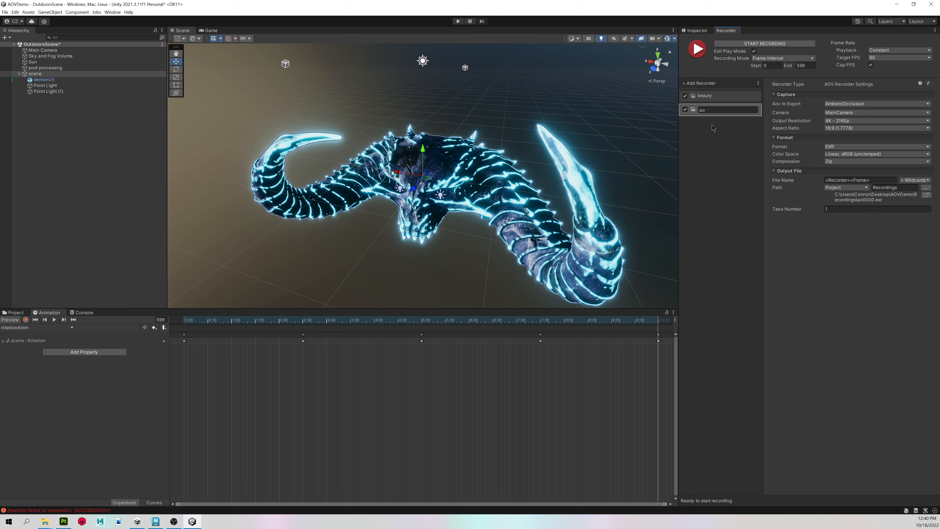
click(725, 97)
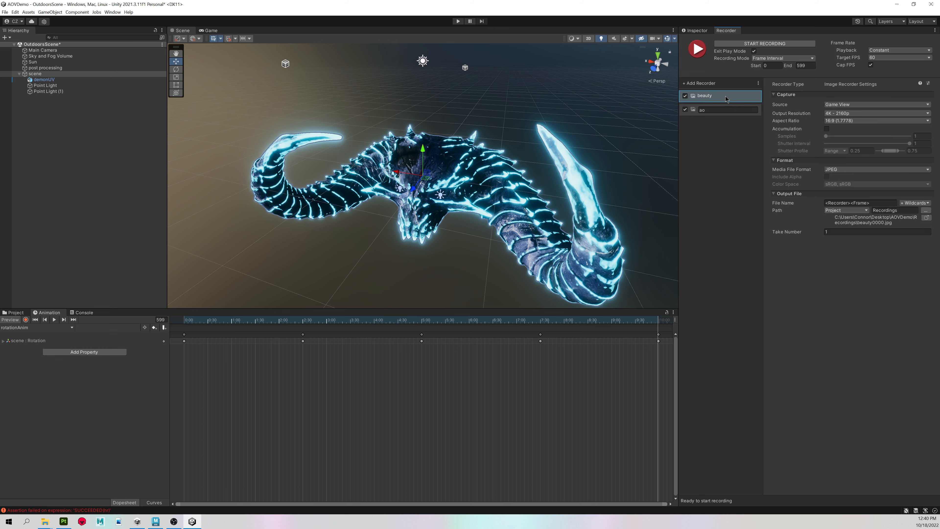
click(716, 110)
right_click(722, 110)
click(737, 112)
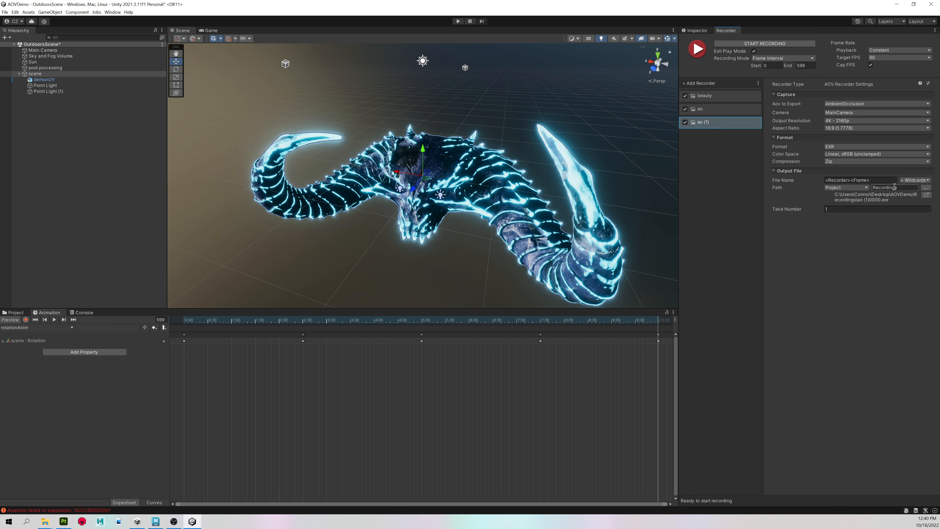
Set the duplicated recorder's AOV to export to Emissive and rename it emissive
click(840, 105)
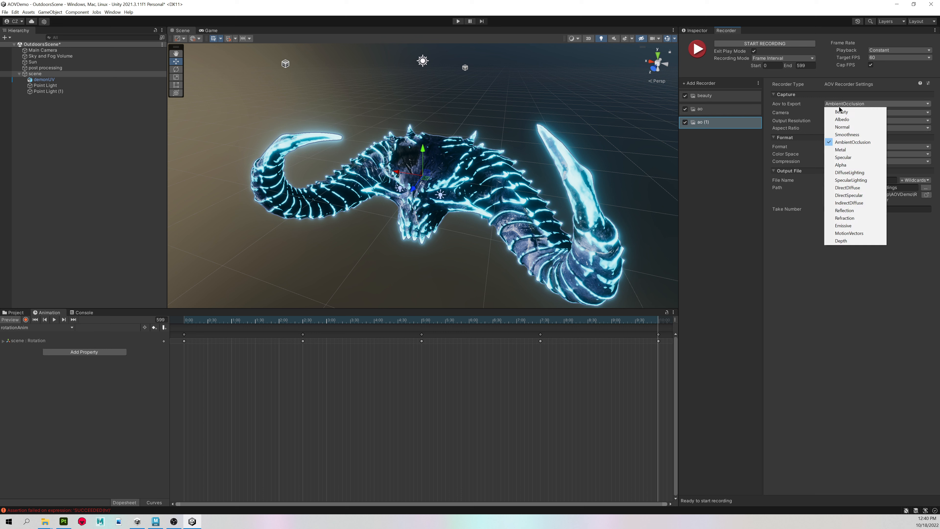
click(846, 225)
double_click(702, 123)
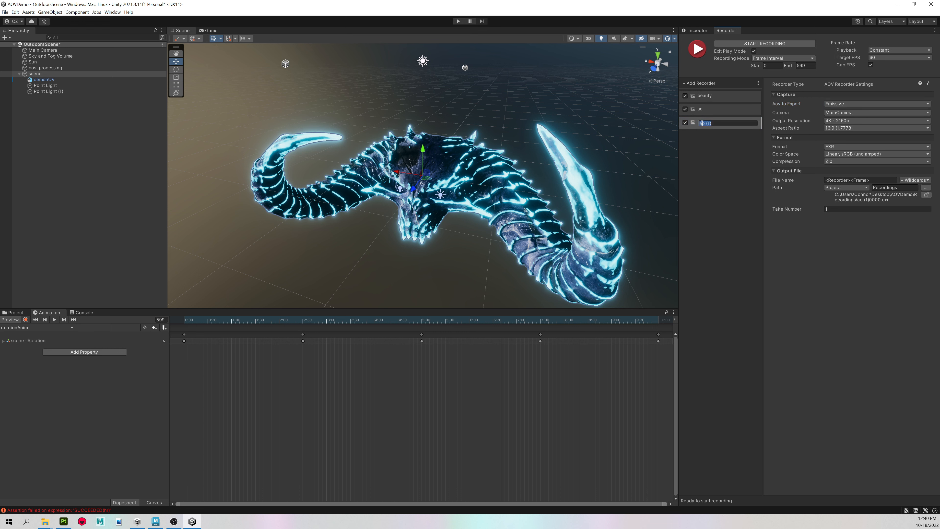
text(emissive)
key(Return)
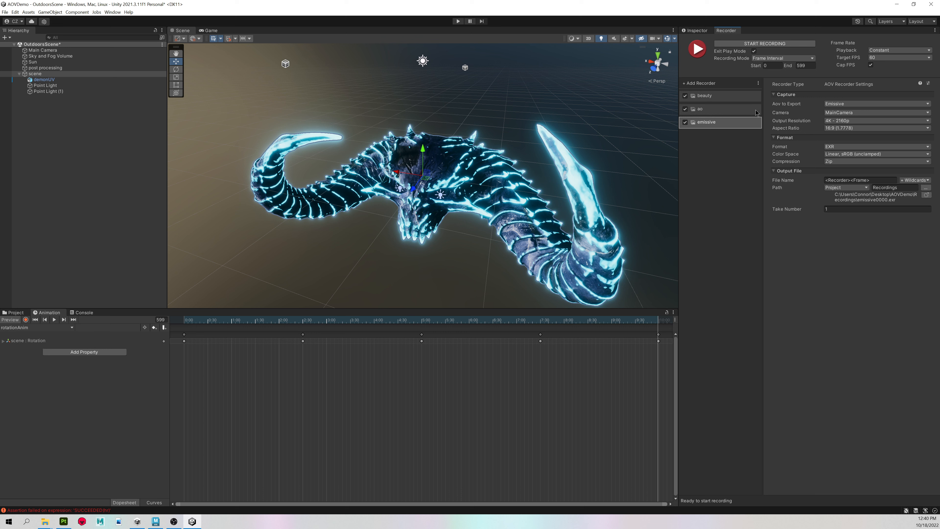
Delete the emissive recorder from the recorder list
right_click(732, 124)
click(745, 135)
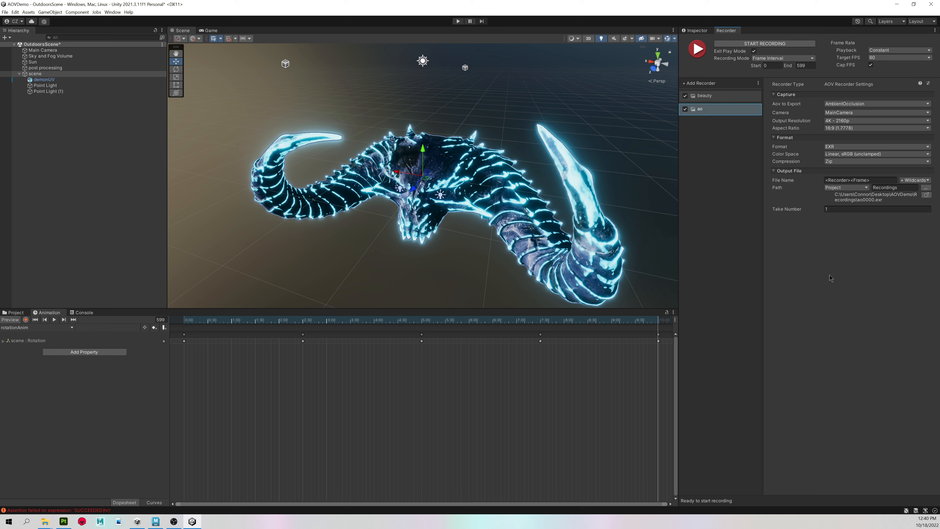
Start recording the beauty and ao image sequences
alt+drag(586, 163, 631, 159)
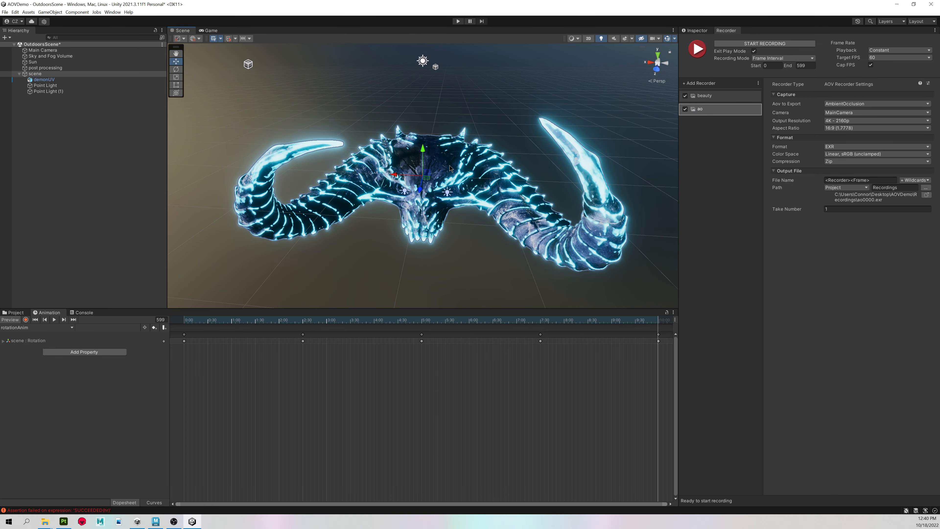
click(770, 44)
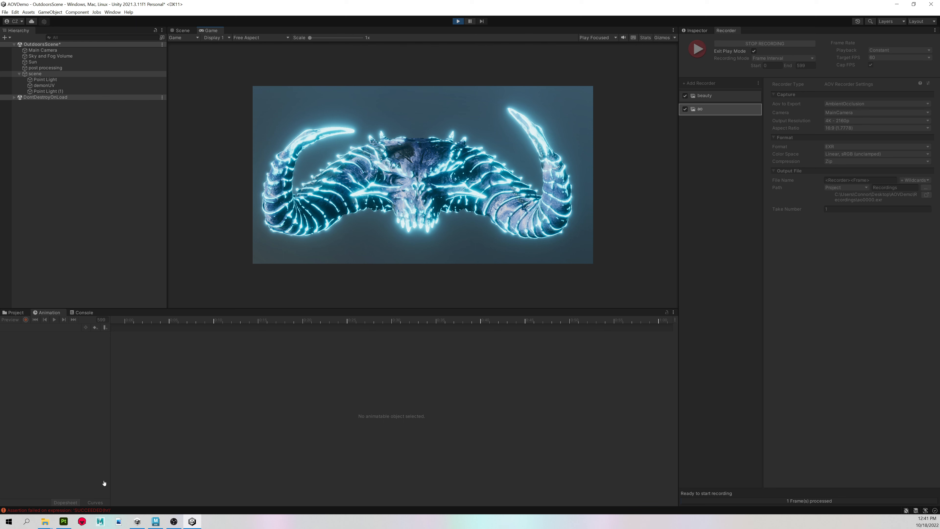
Switch to File Explorer and open the AOVDemo project's Recordings folder to check the exported frames
mouse_move(45, 521)
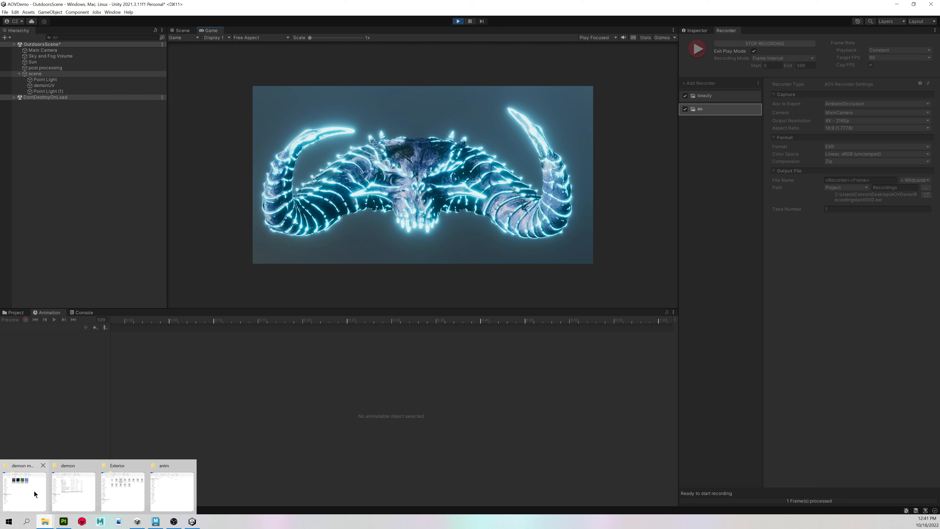
click(171, 489)
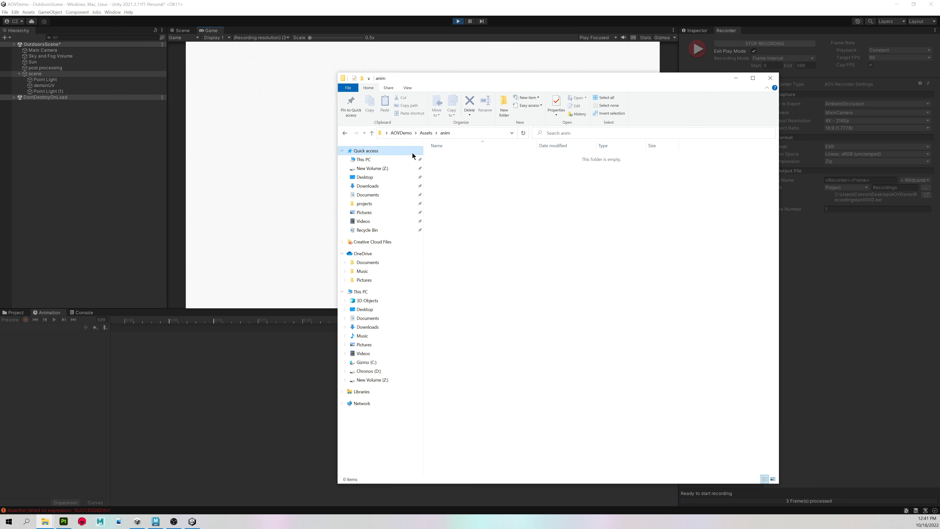
click(427, 134)
click(406, 135)
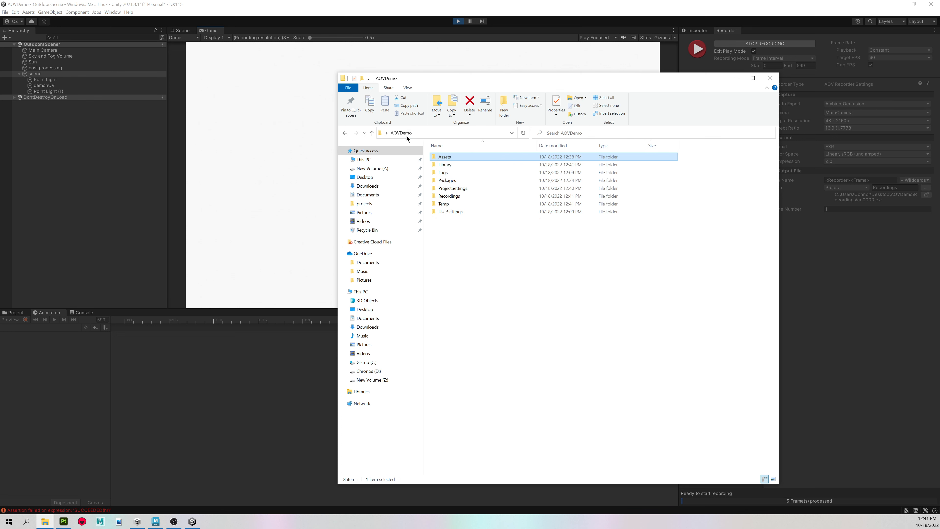
double_click(466, 196)
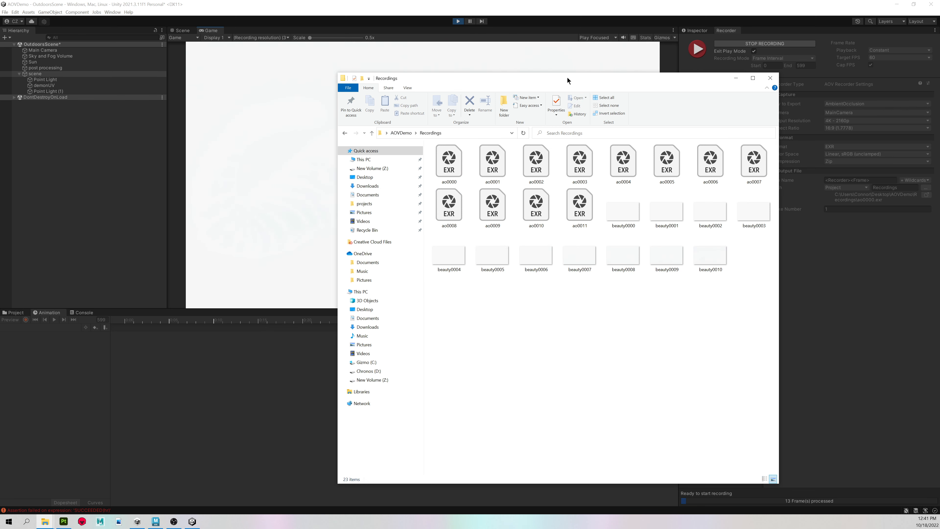
drag(567, 77, 0, 143)
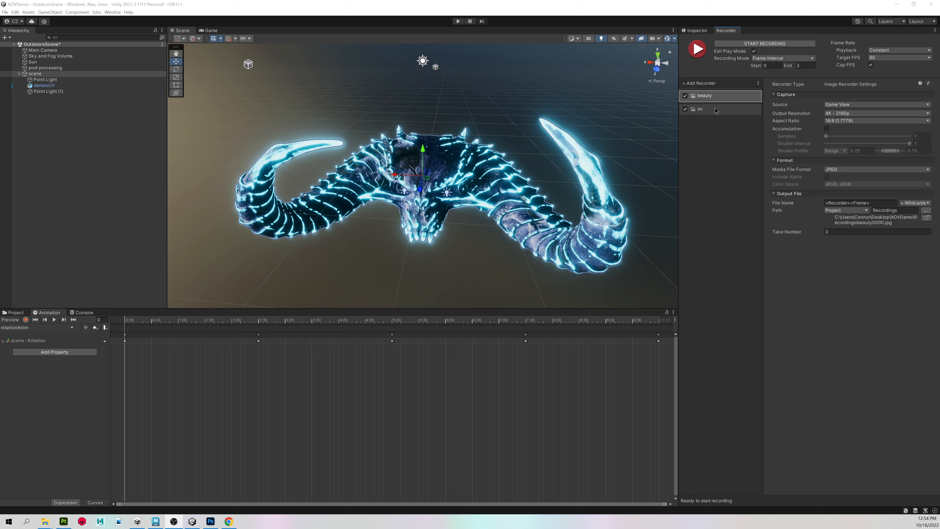
Review the ao and beauty recorder settings, and view the exported frames beauty0000.jpg and beauty0116.jpg
click(716, 109)
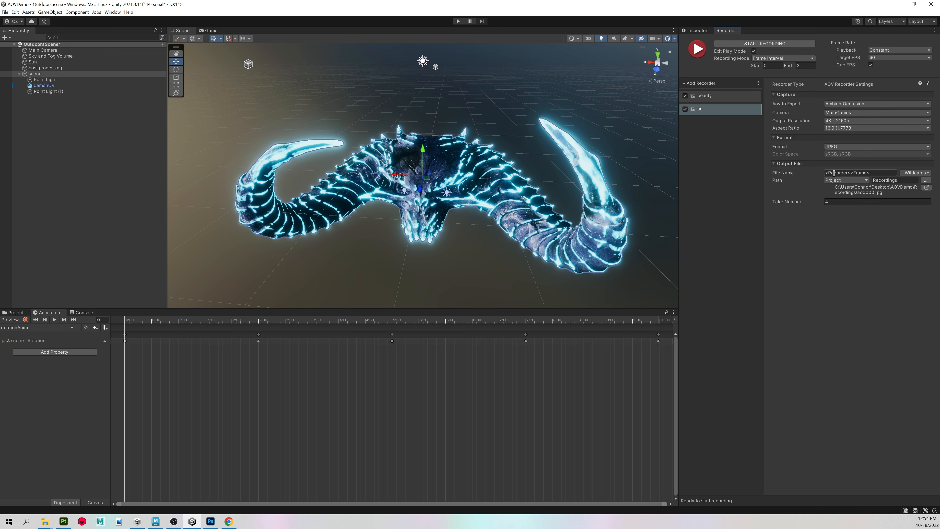
click(723, 97)
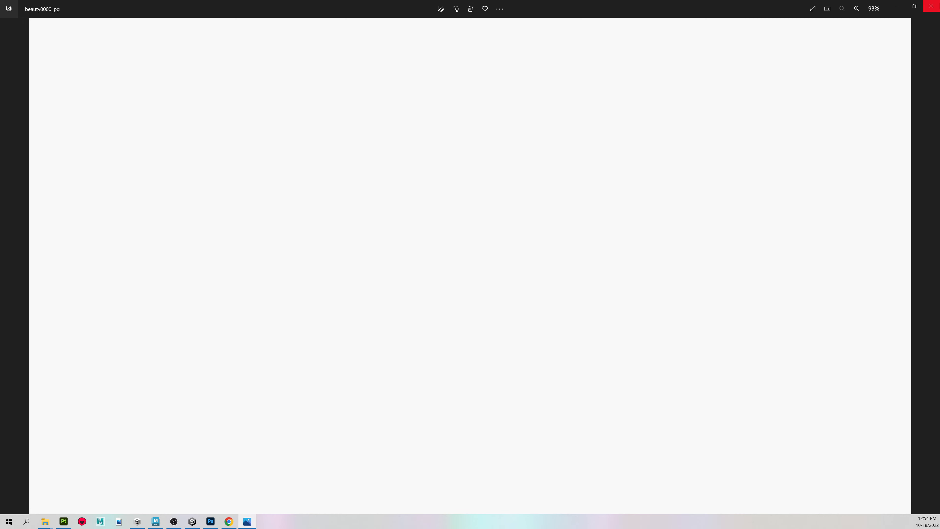
click(931, 5)
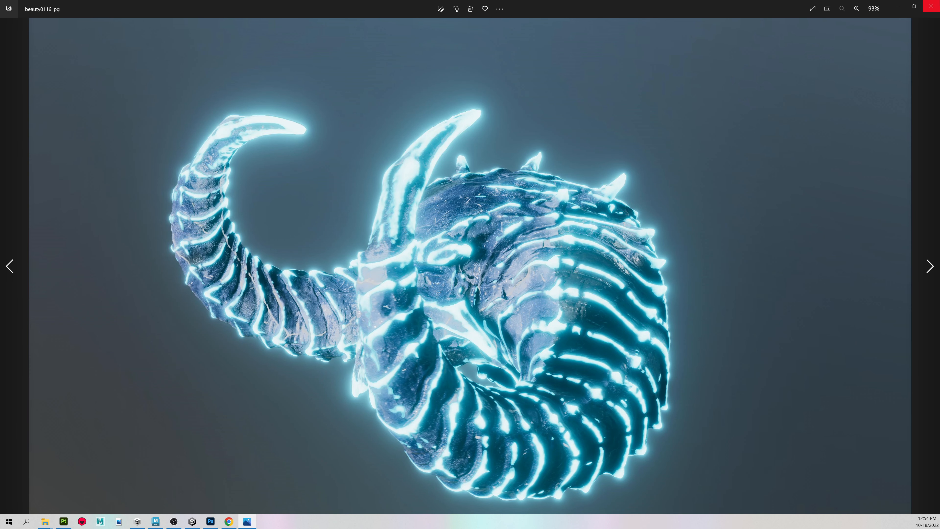
click(937, 9)
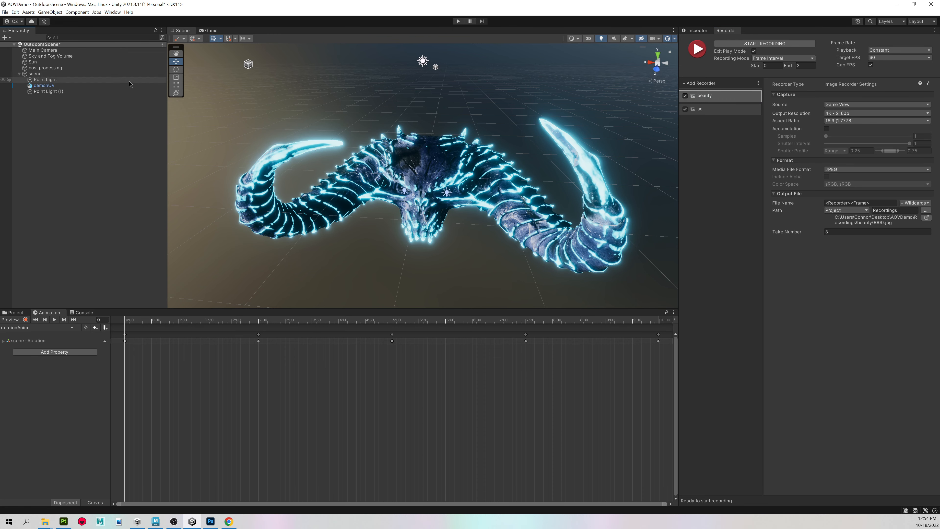
Set the output format of both the ao and beauty recorders to EXR
click(751, 109)
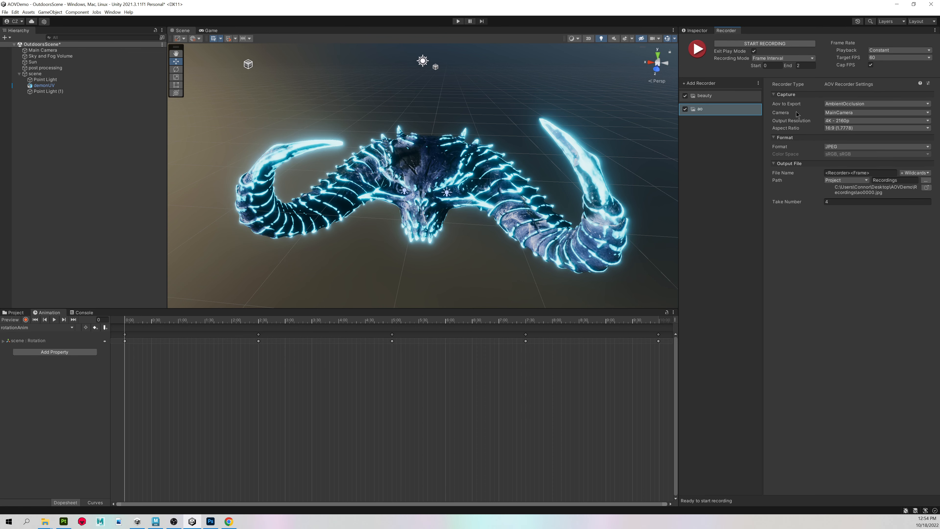
click(845, 148)
click(846, 165)
click(737, 97)
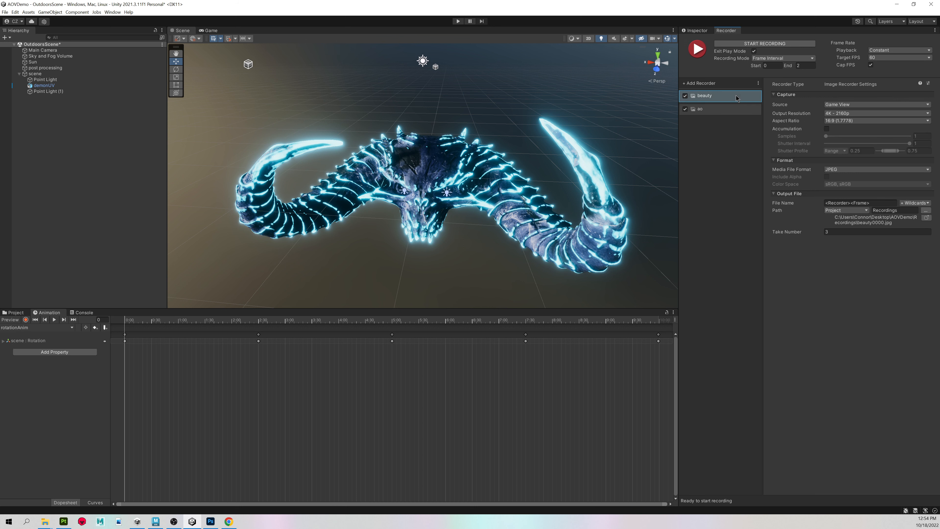
click(839, 170)
click(837, 185)
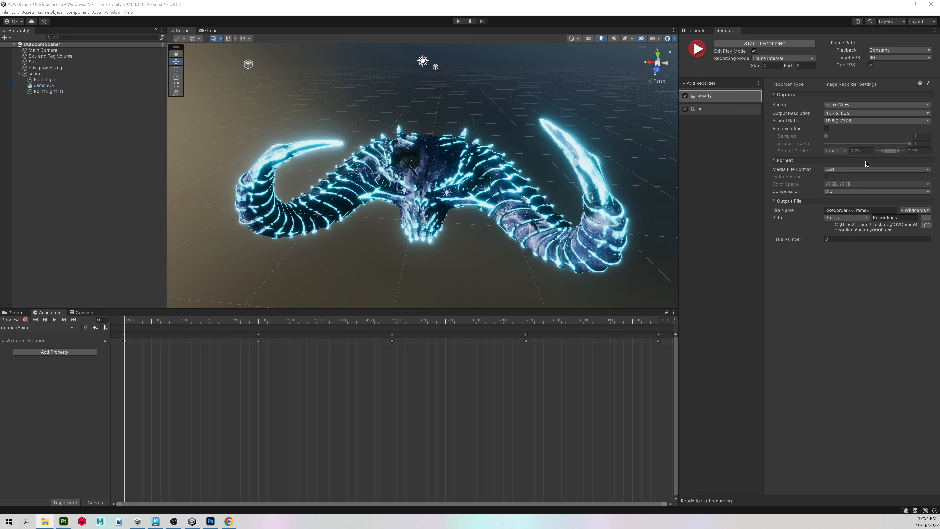
click(707, 144)
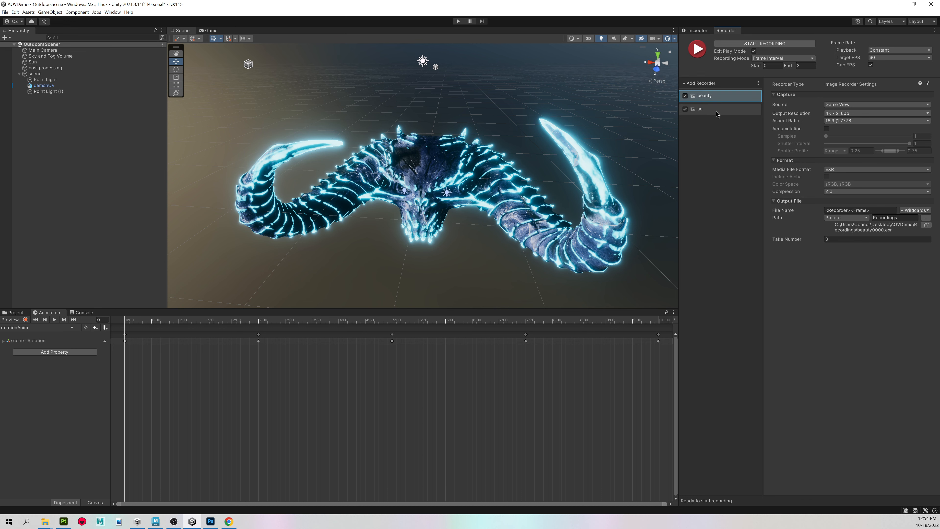
Check the ao recorder's settings and view the exported frame ao0000.jpg
click(697, 109)
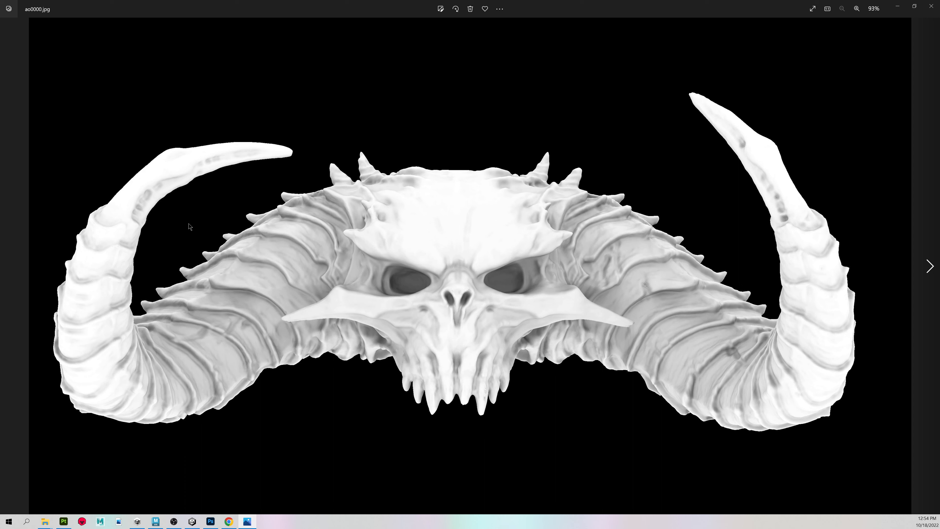
click(931, 6)
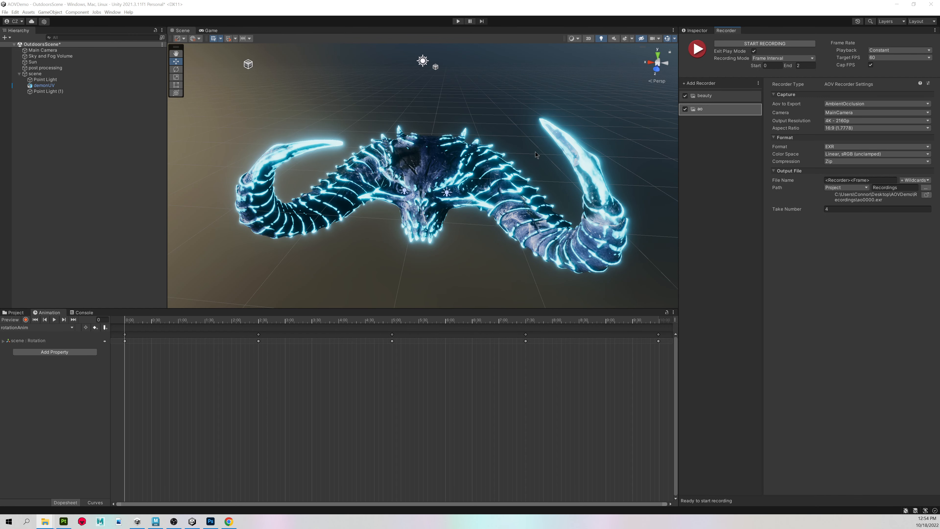
Disable the ao recorder and select the beauty recorder
click(685, 109)
click(717, 97)
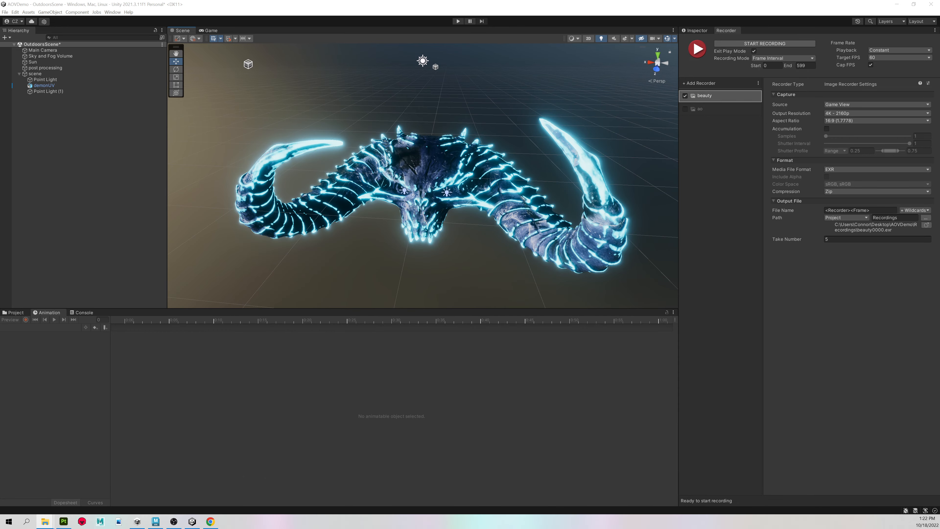
Switch to File Explorer, open AOVDemo's Recordings folder and look through the exported ao and beauty frames
click(45, 521)
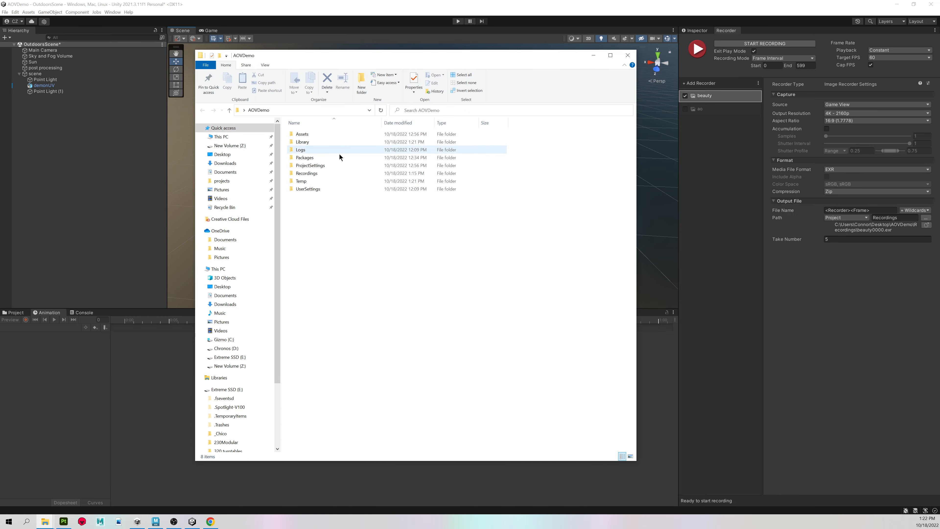
double_click(331, 170)
scroll(330, 195, down, 15)
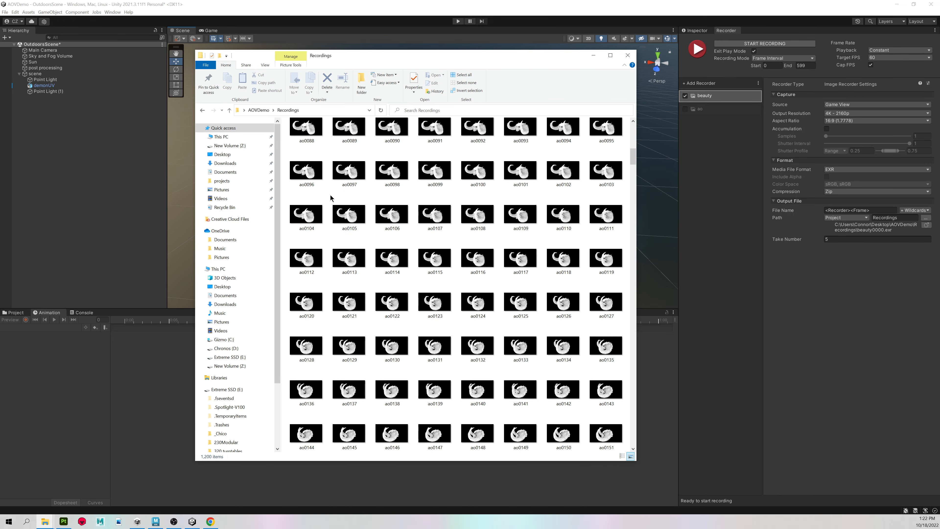
scroll(343, 232, down, 10)
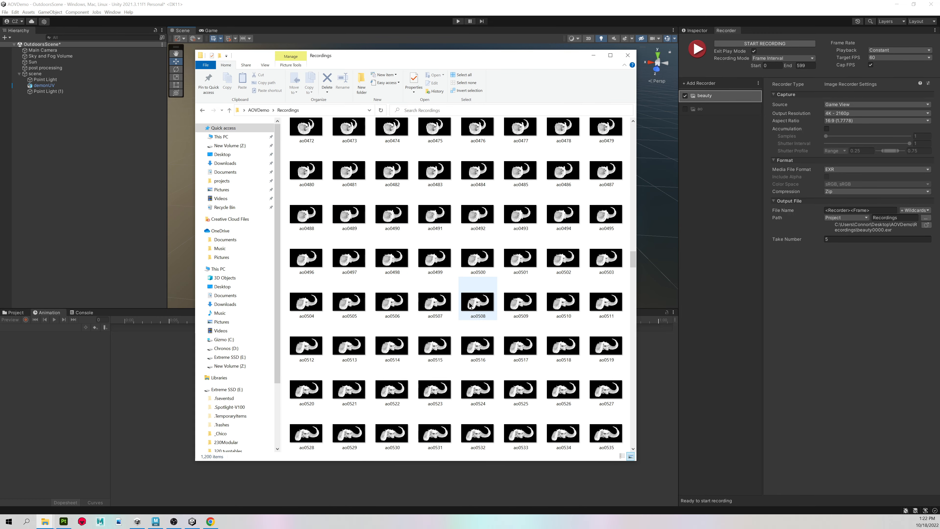
scroll(494, 255, down, 5)
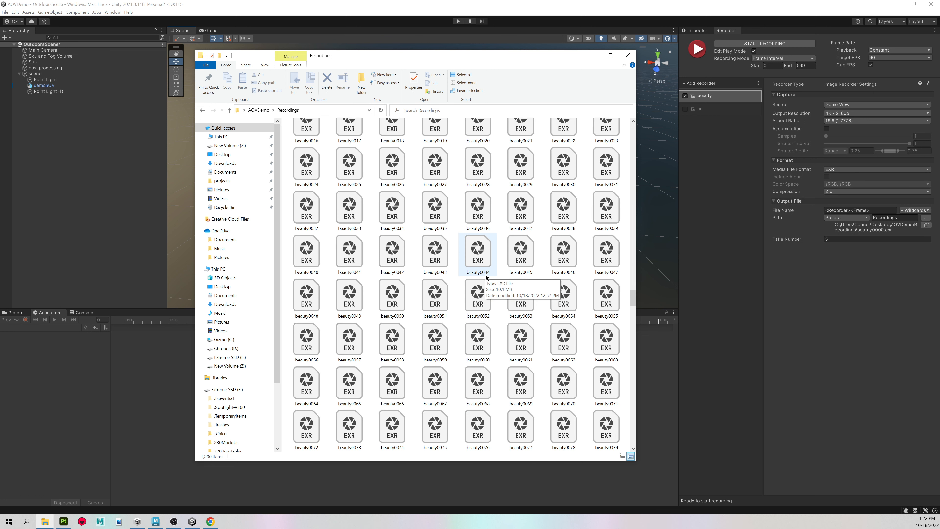
Open the first beauty frame, beauty0000.exr, from the Recordings folder in Adobe Photoshop 2022
scroll(371, 177, up, 2)
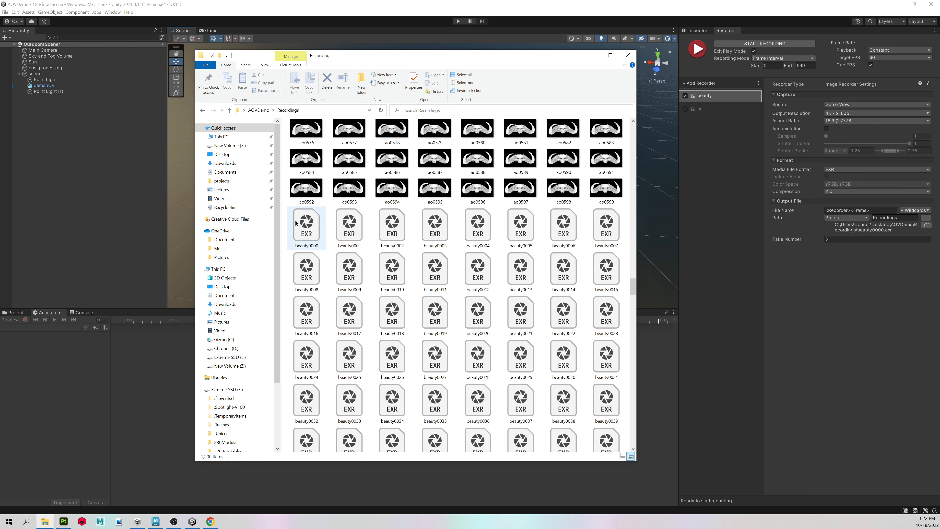
right_click(309, 219)
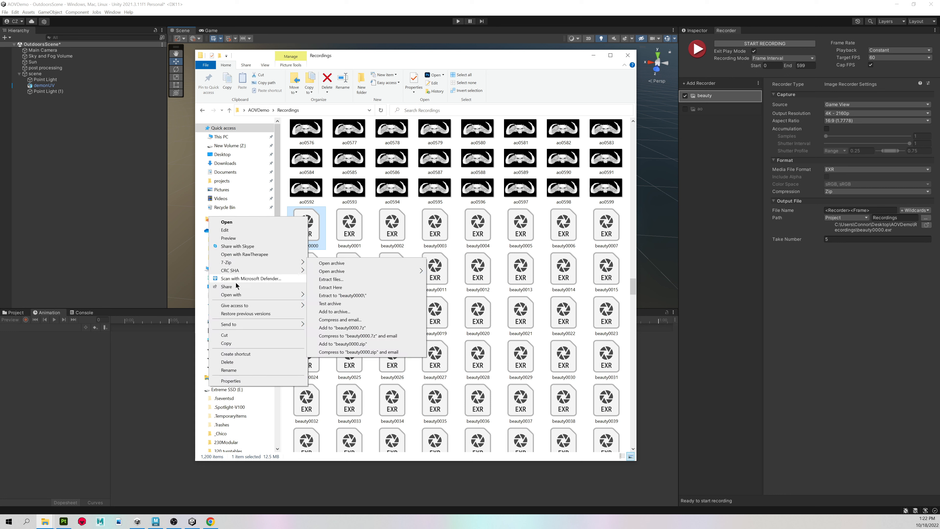
mouse_move(266, 294)
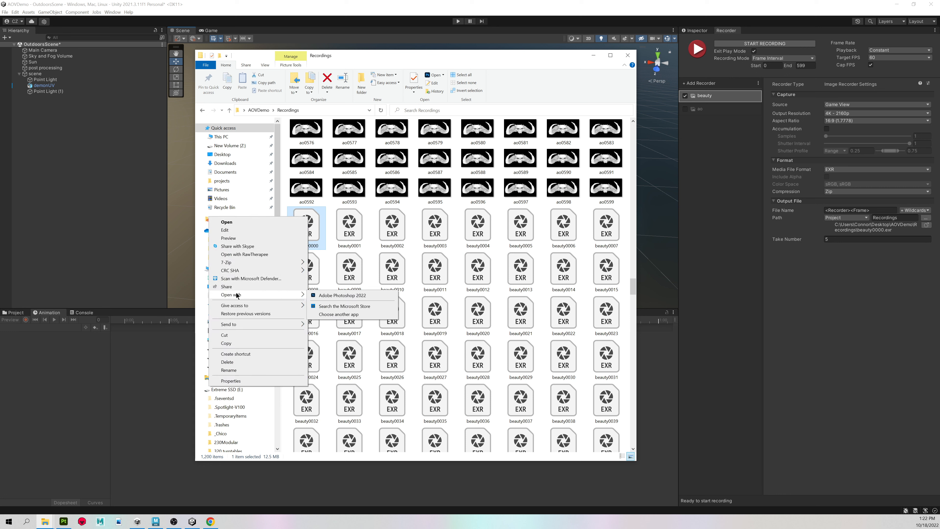
click(342, 295)
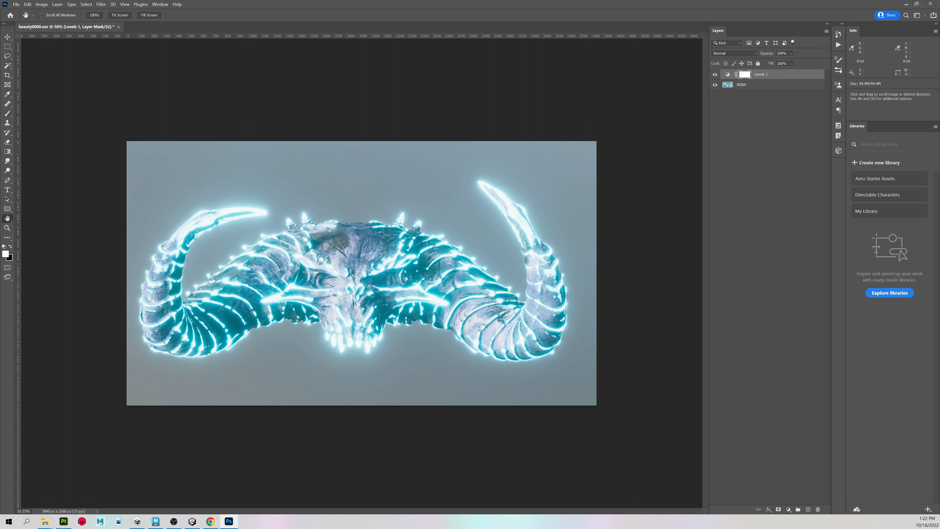
Darken the image with the Levels 1 adjustment by raising the black input and setting midtones to 0.57 and the white input to 229
drag(387, 122, 687, 104)
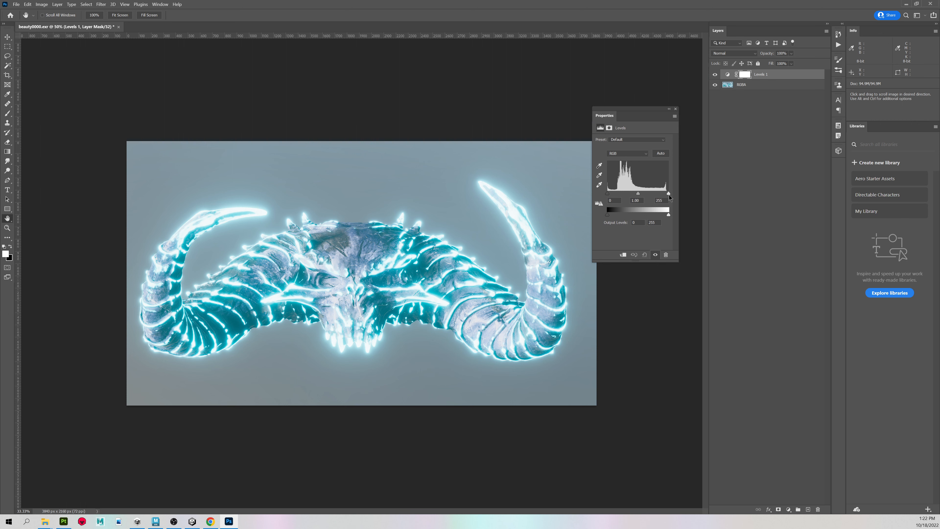
drag(669, 193, 647, 197)
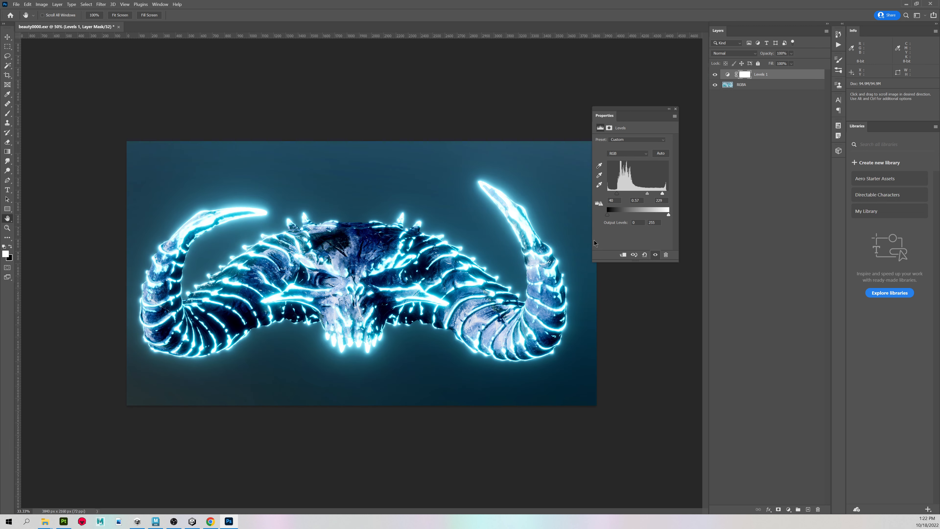